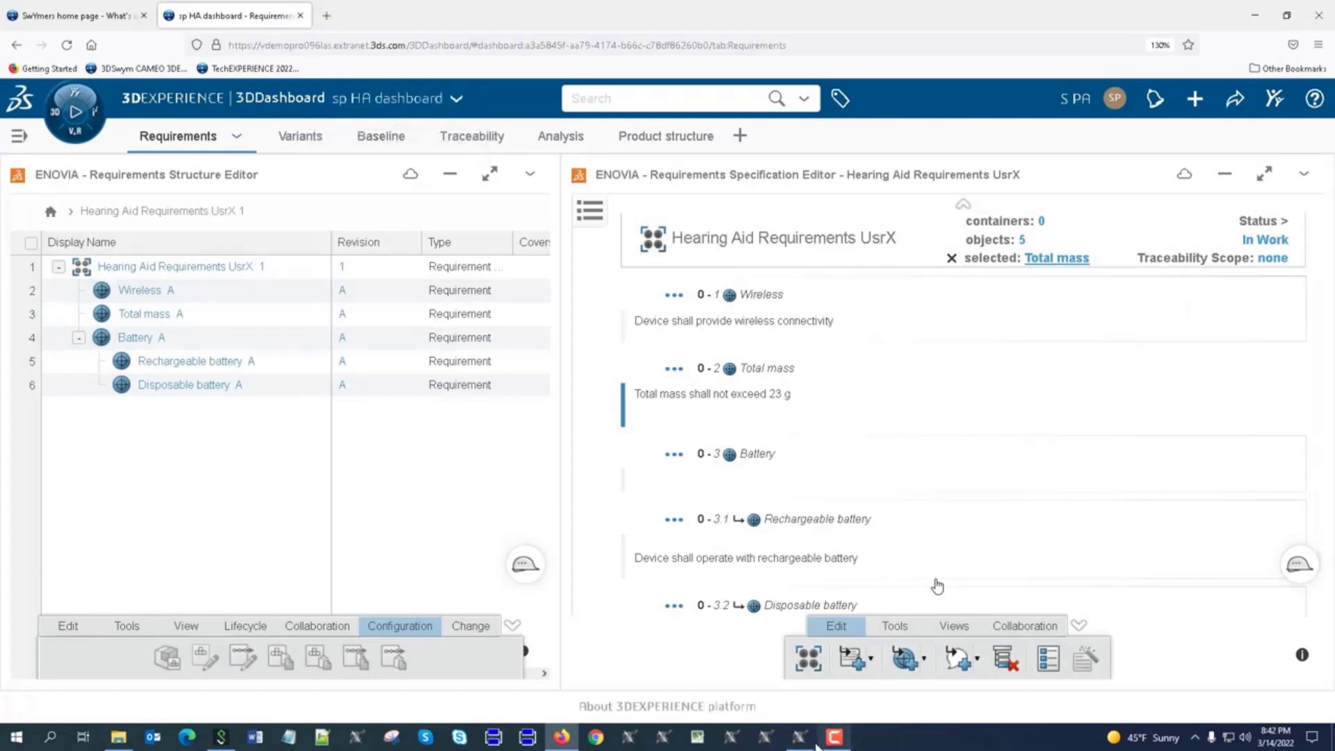
Step: Switch from the 3DDashboard to the Cameo Systems Modeler hearing-aid model window
mouse_move(800, 737)
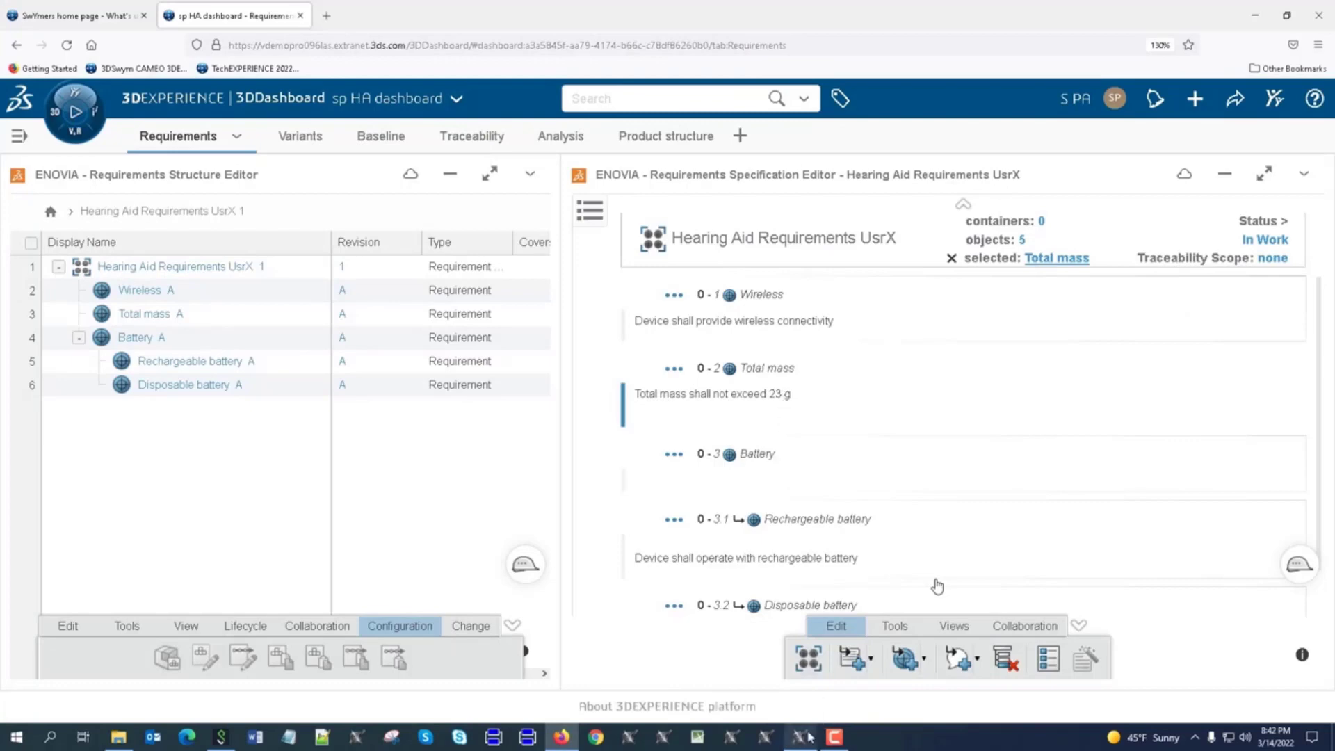
key("alt+Tab")
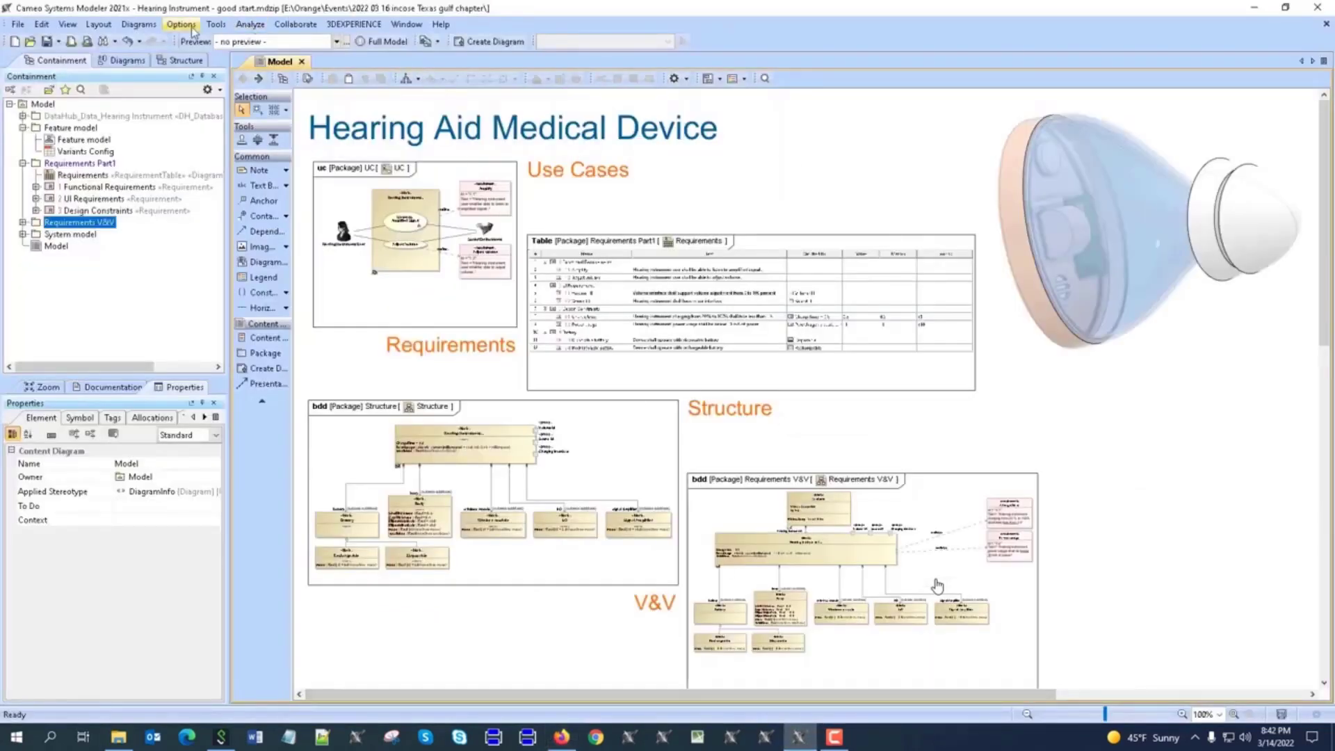
Step: Open DataHub Explorer and connect to the ENOVIA data source with the 3DEXPERIENCE login
left_click(216, 23)
mouse_move(278, 249)
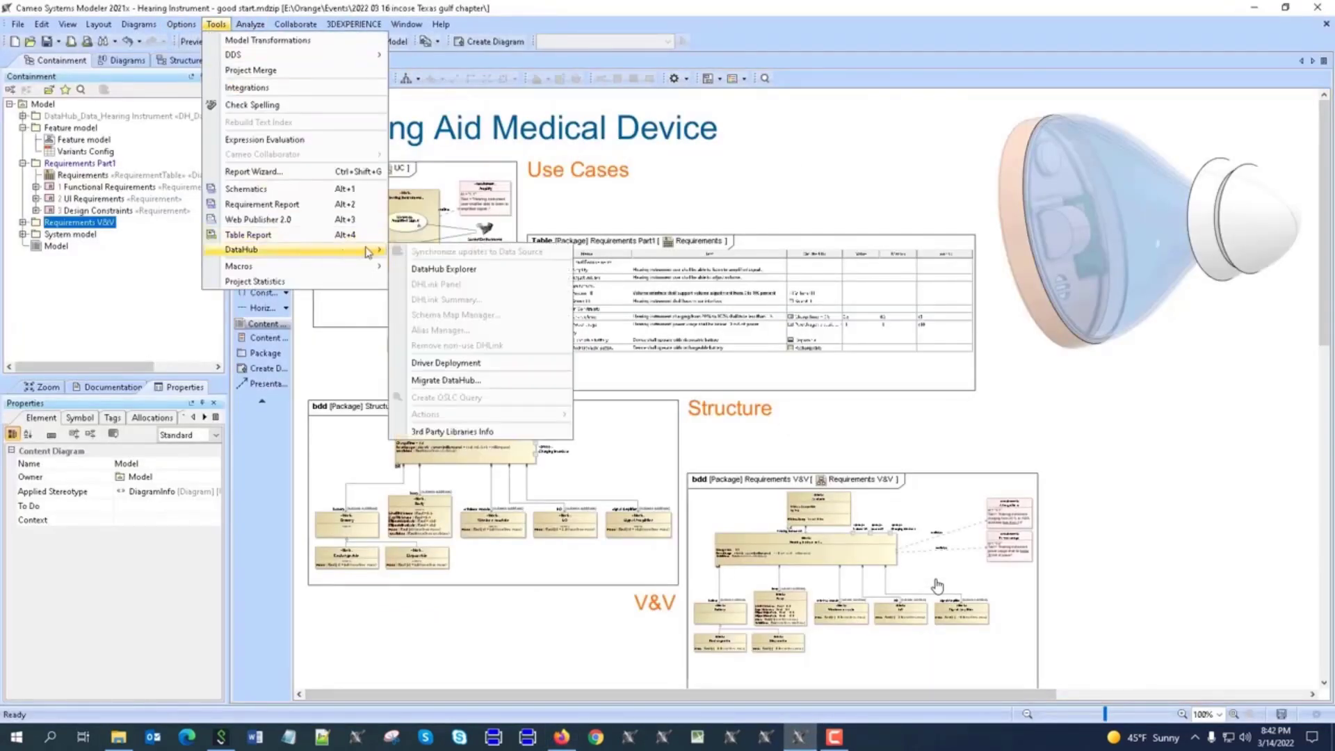
left_click(459, 268)
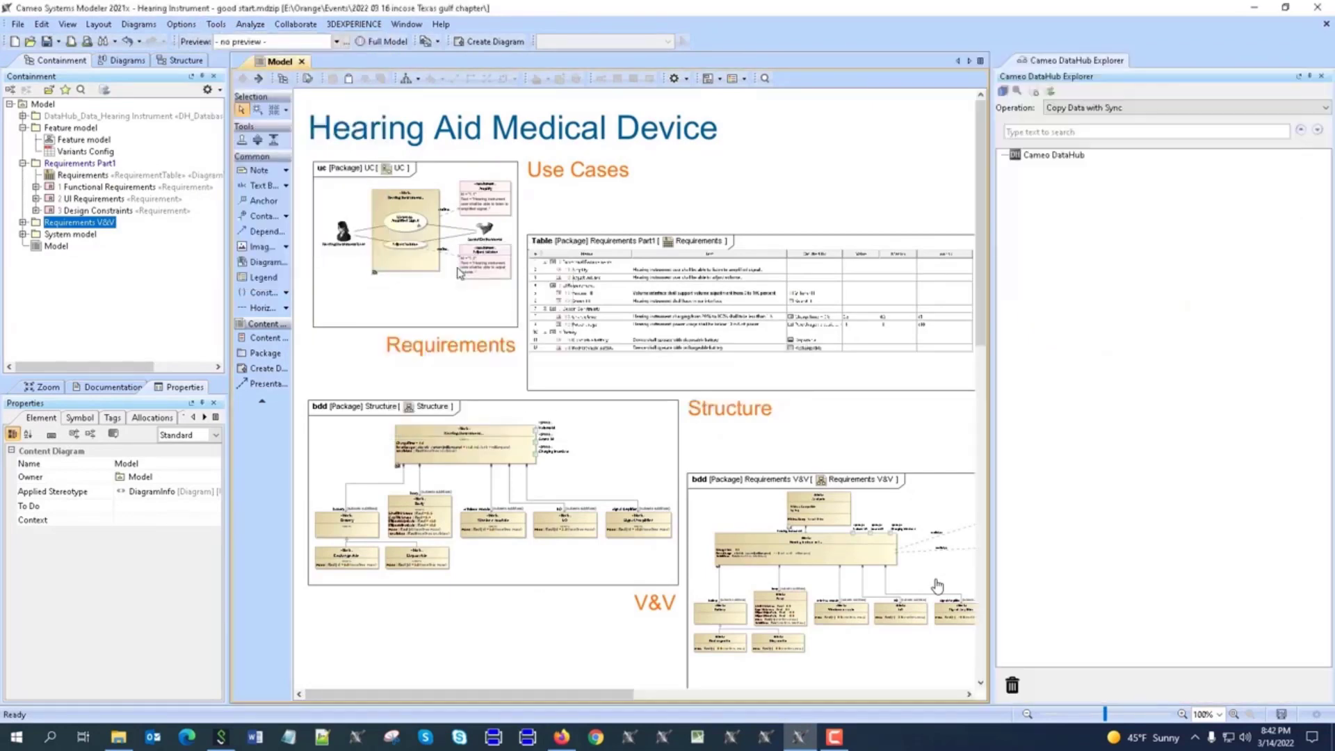
left_click(1003, 155)
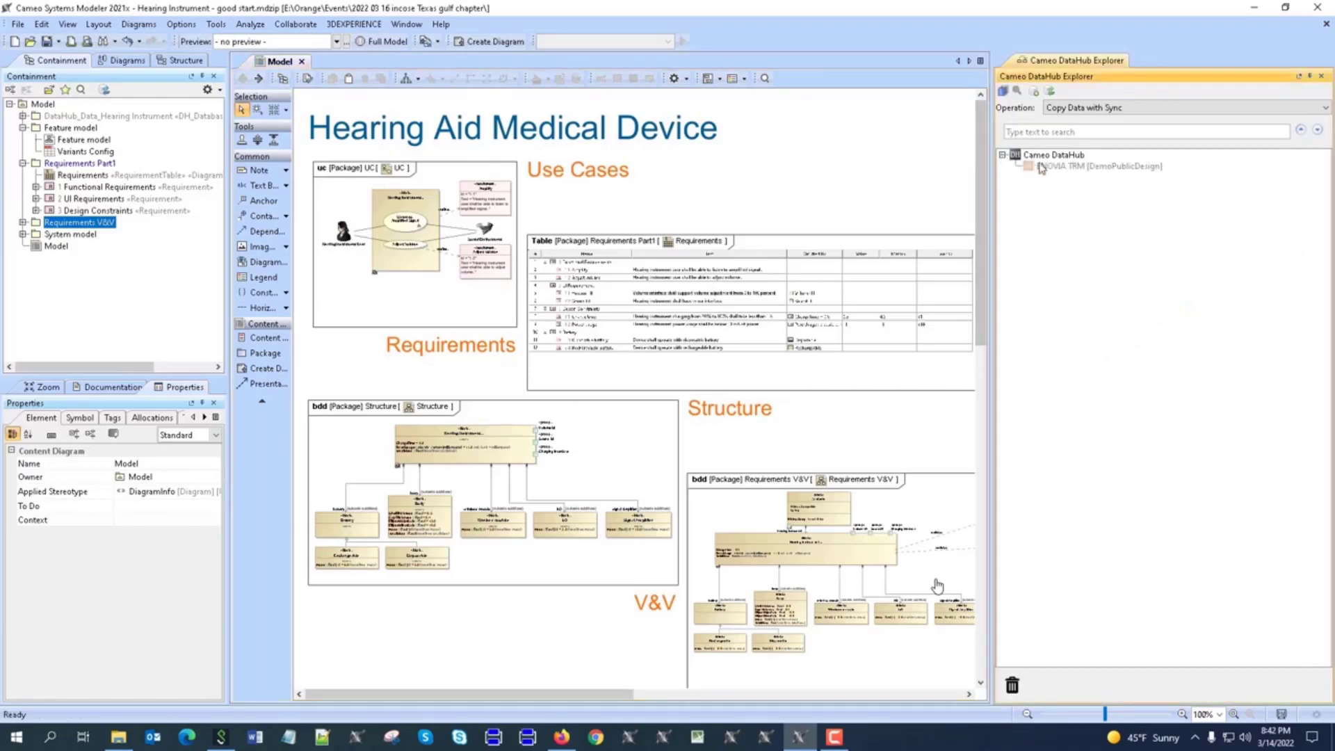
right_click(1074, 164)
left_click(1087, 176)
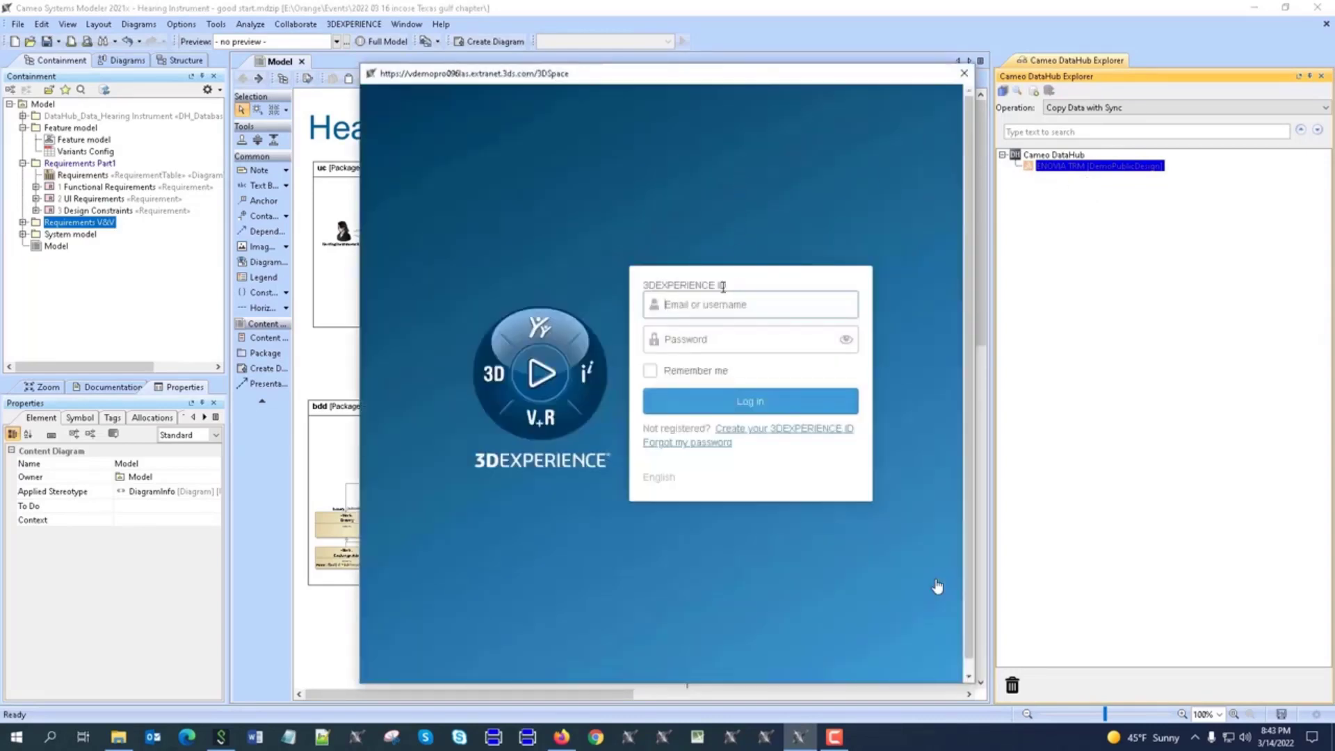
type("SPS6")
key("Tab")
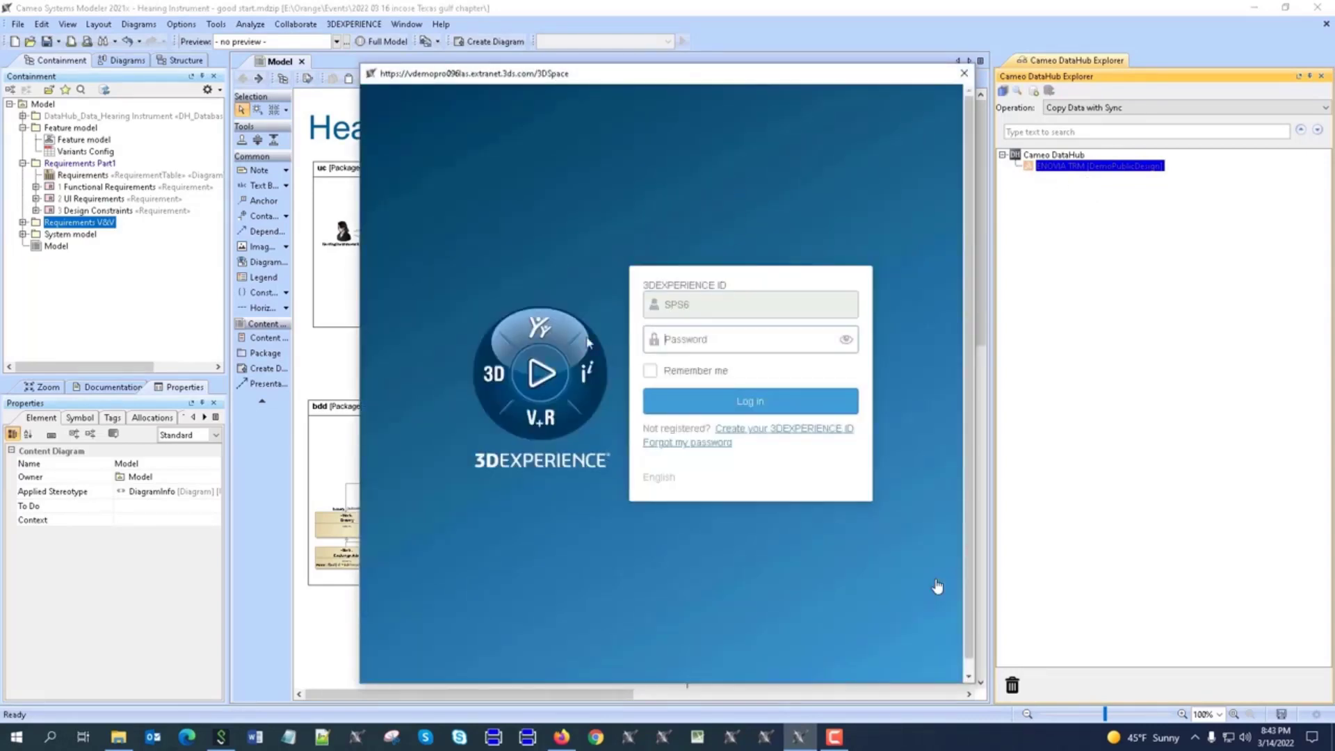
key("Return")
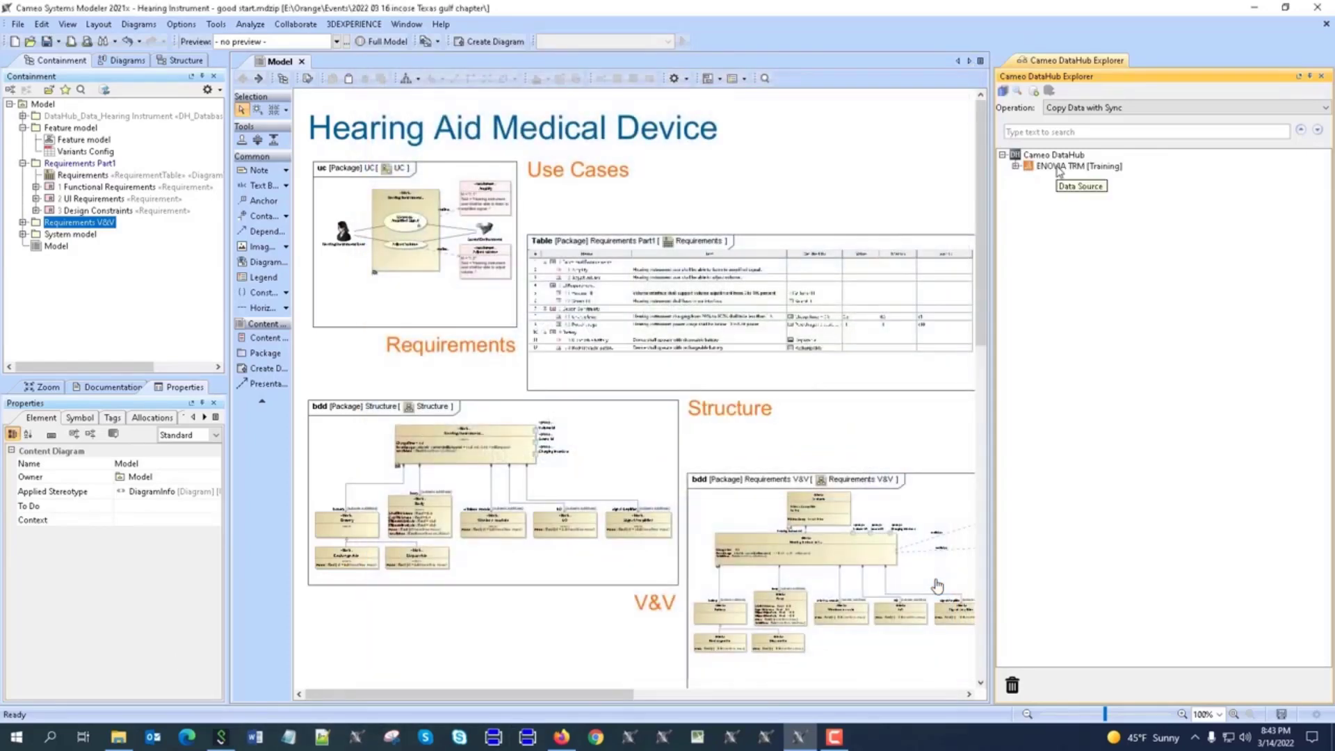
Step: Load Hearing Aid Requirements UsrX from ENOVIA TRM and drop it onto the root Model
right_click(1059, 170)
left_click(1064, 180)
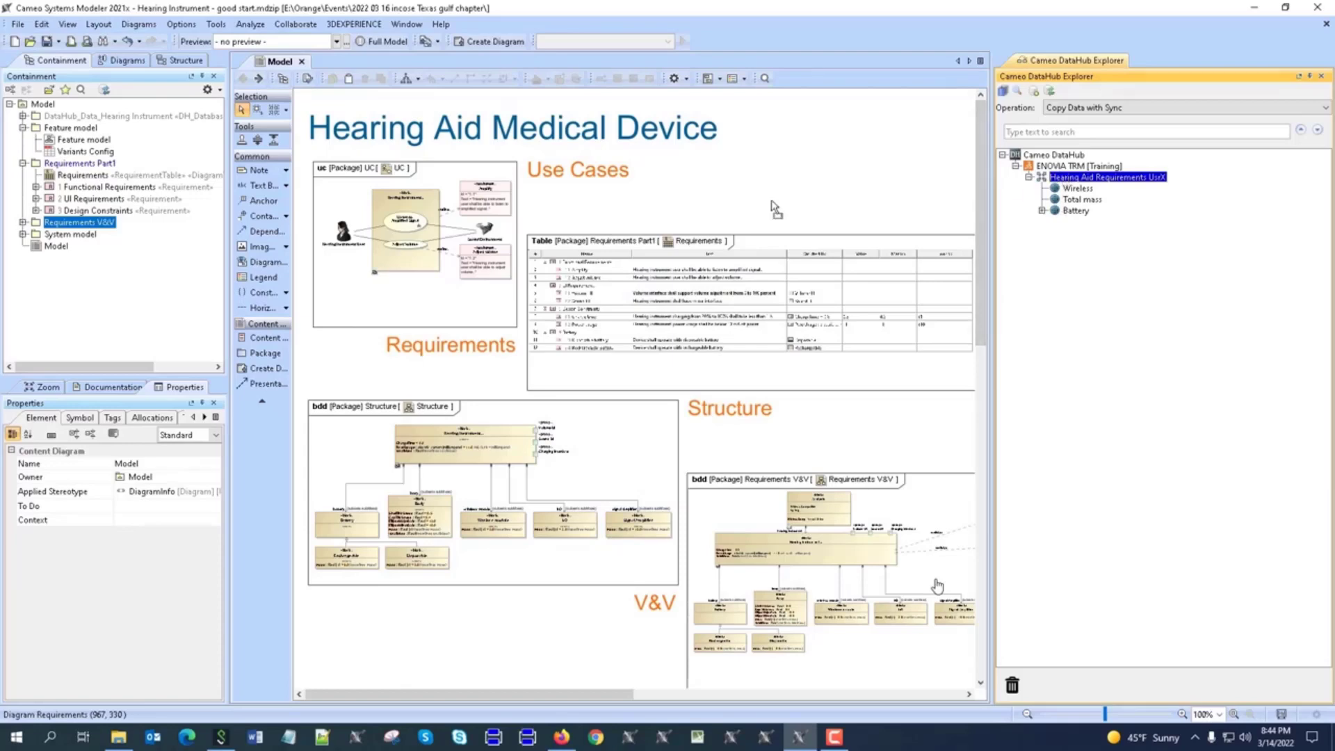
left_click(43, 105)
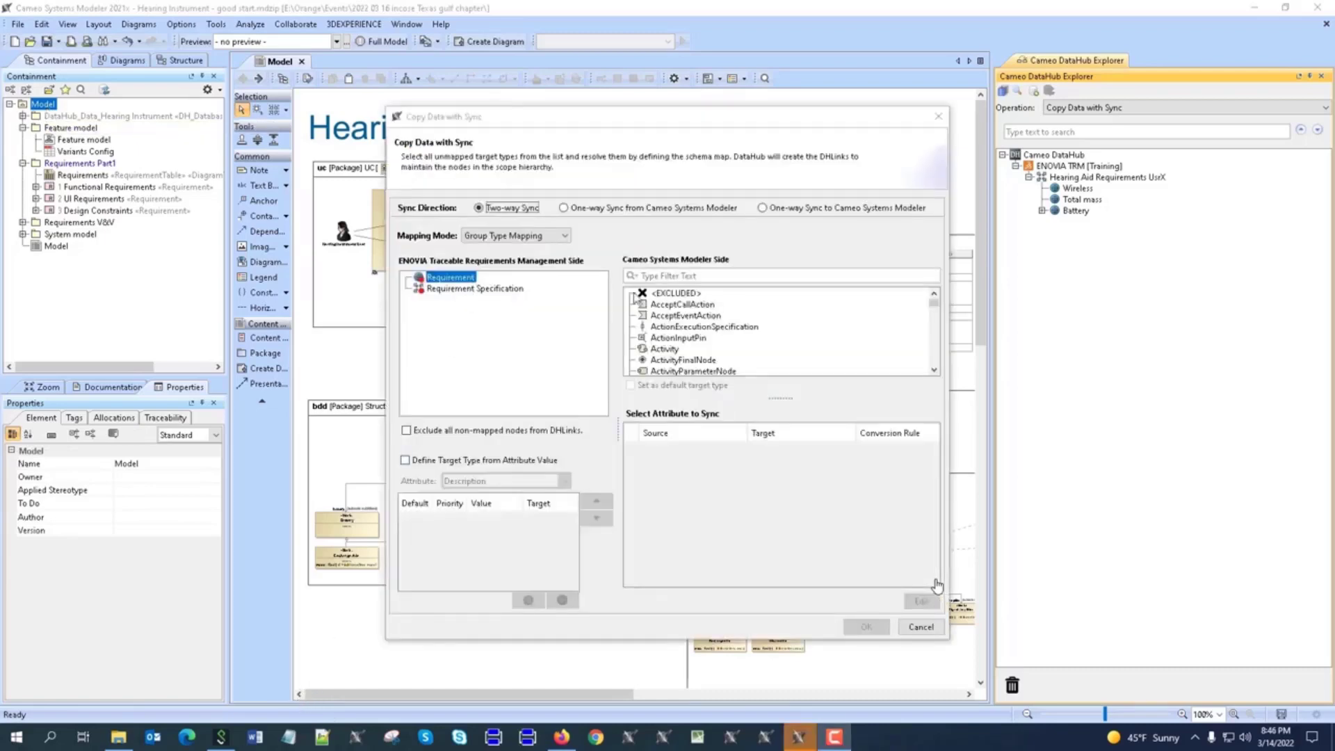
Step: Map ENOVIA Requirement to Requirement and Requirement Specification to Package
left_click(691, 275)
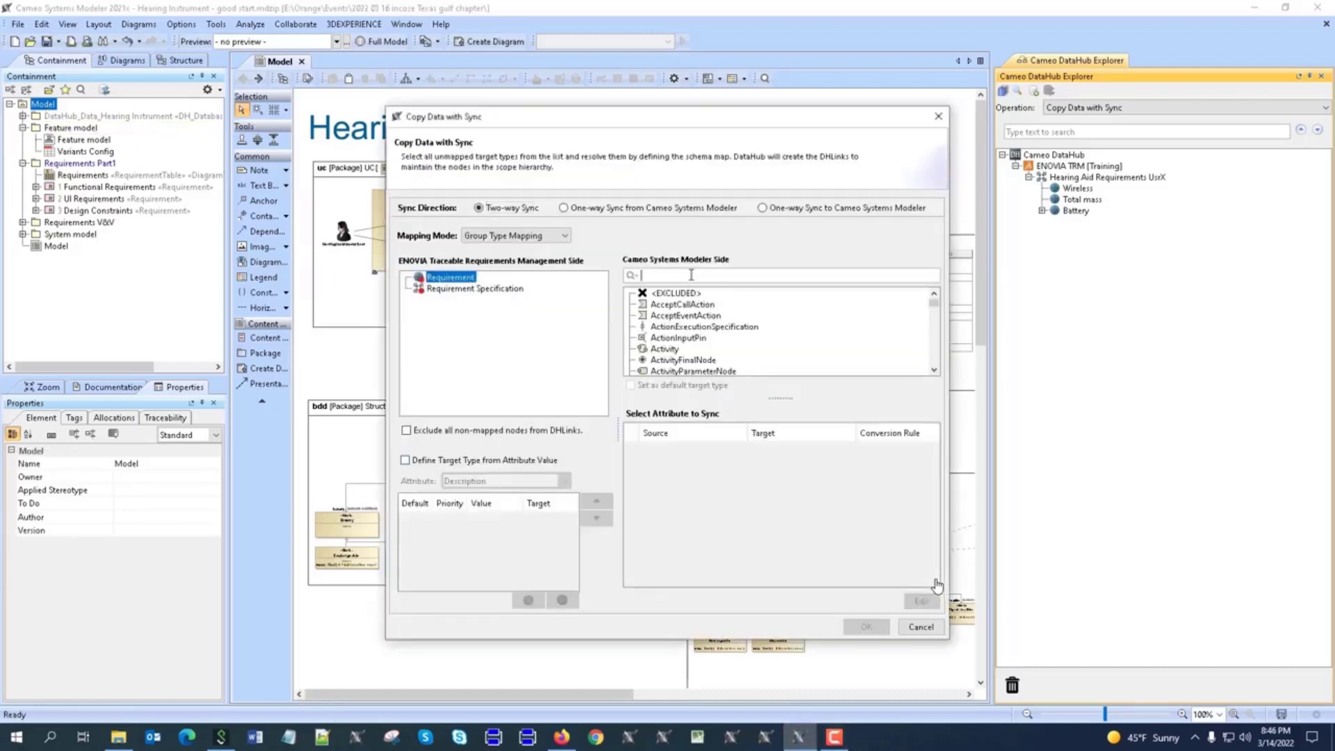
type("req")
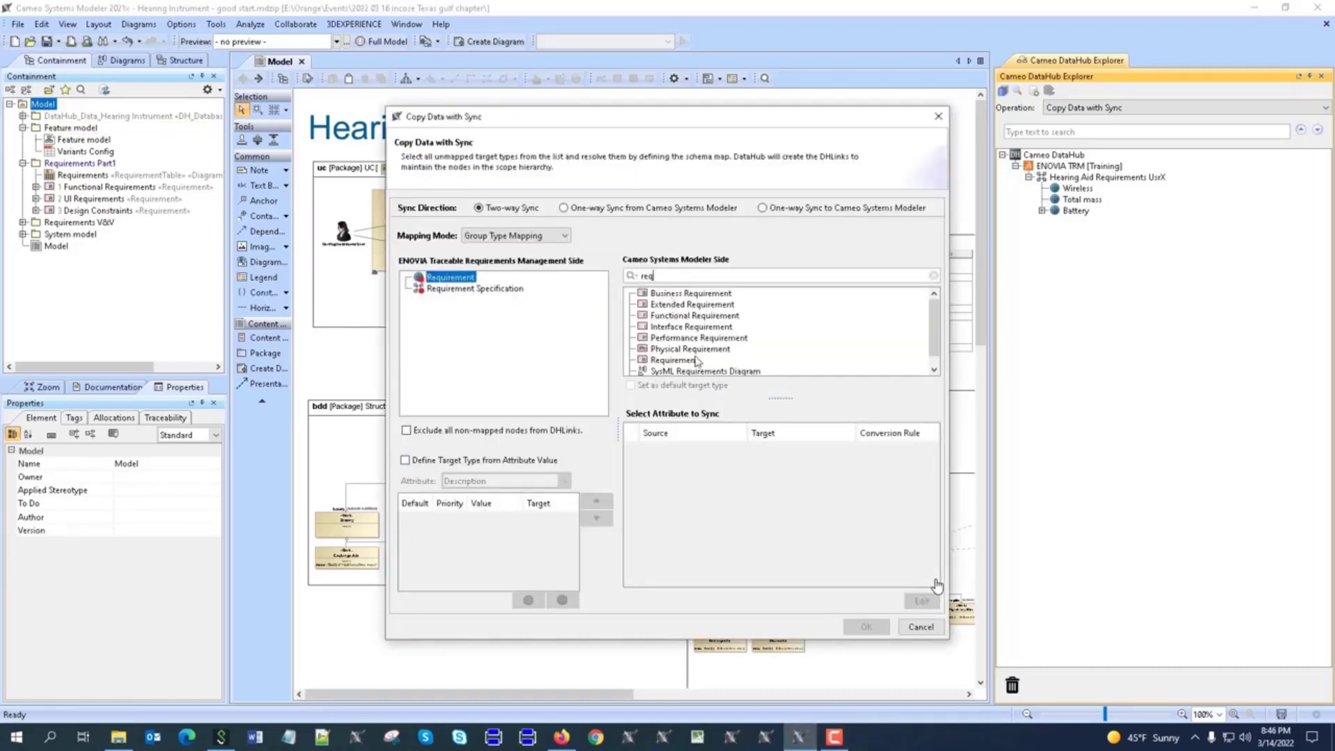
left_click(695, 360)
left_click(487, 289)
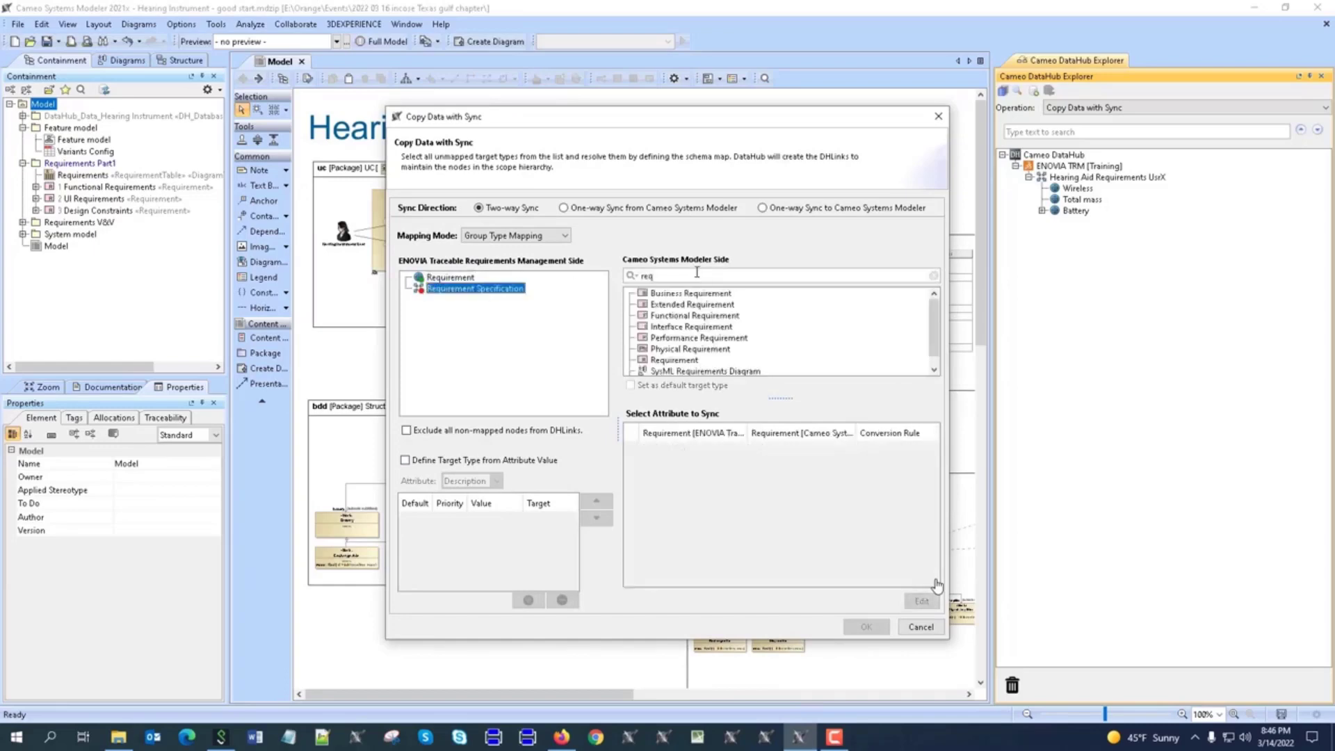
key("BackSpace")
type("pac")
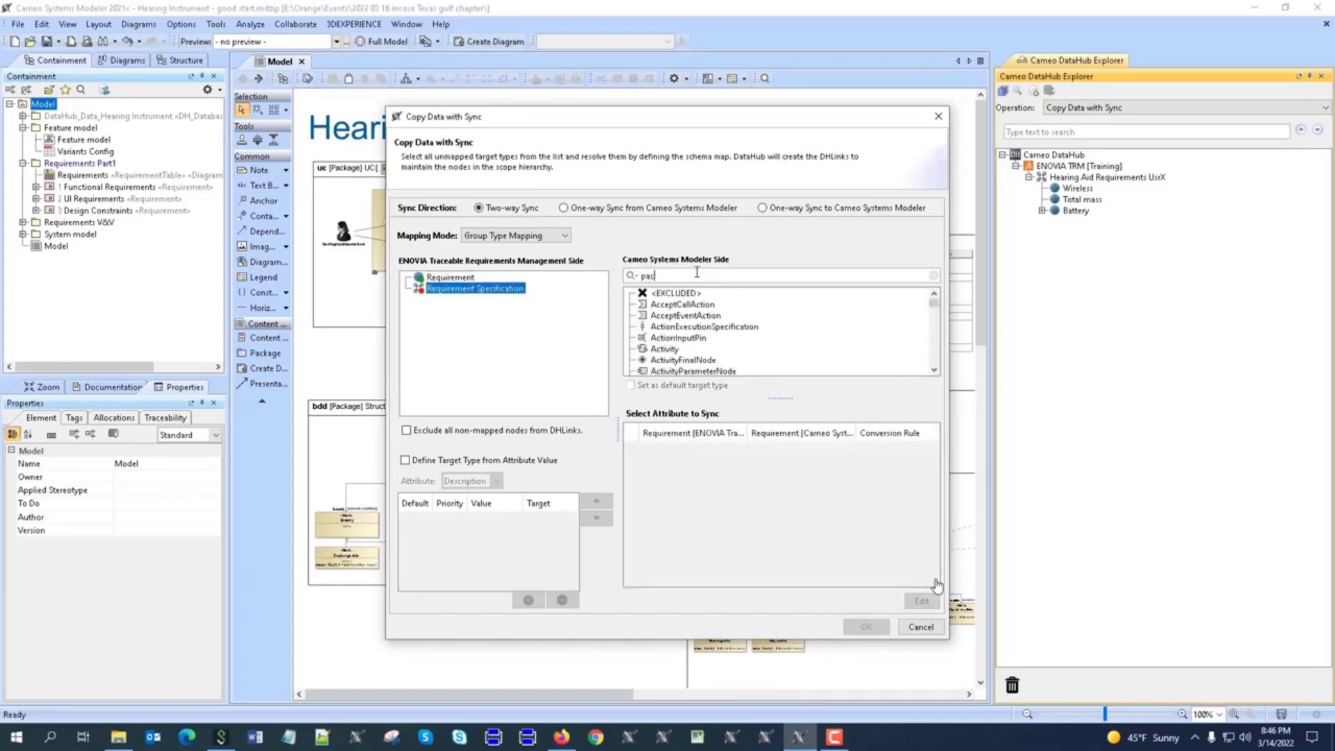
type("ka")
left_click(667, 293)
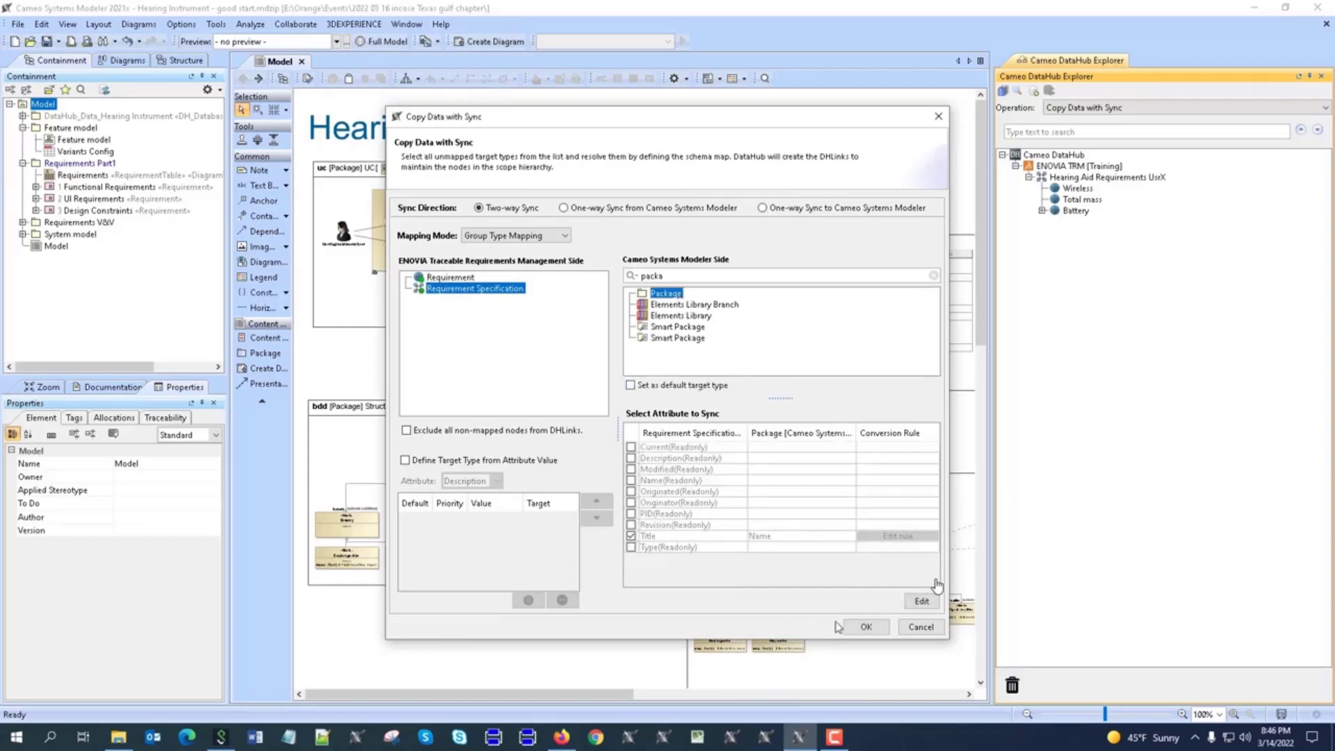
Step: Run the copy, expand the imported UsrX package and open the Requirements table
left_click(866, 627)
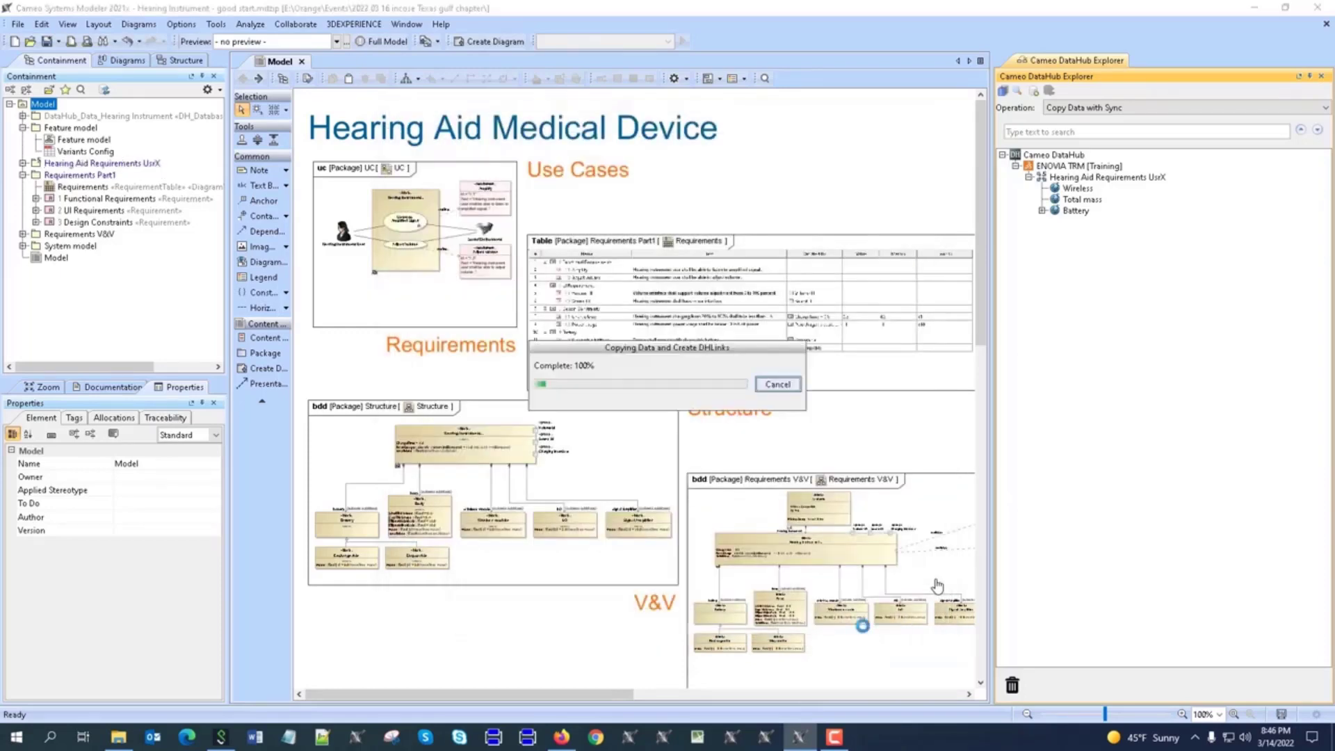
left_click(902, 397)
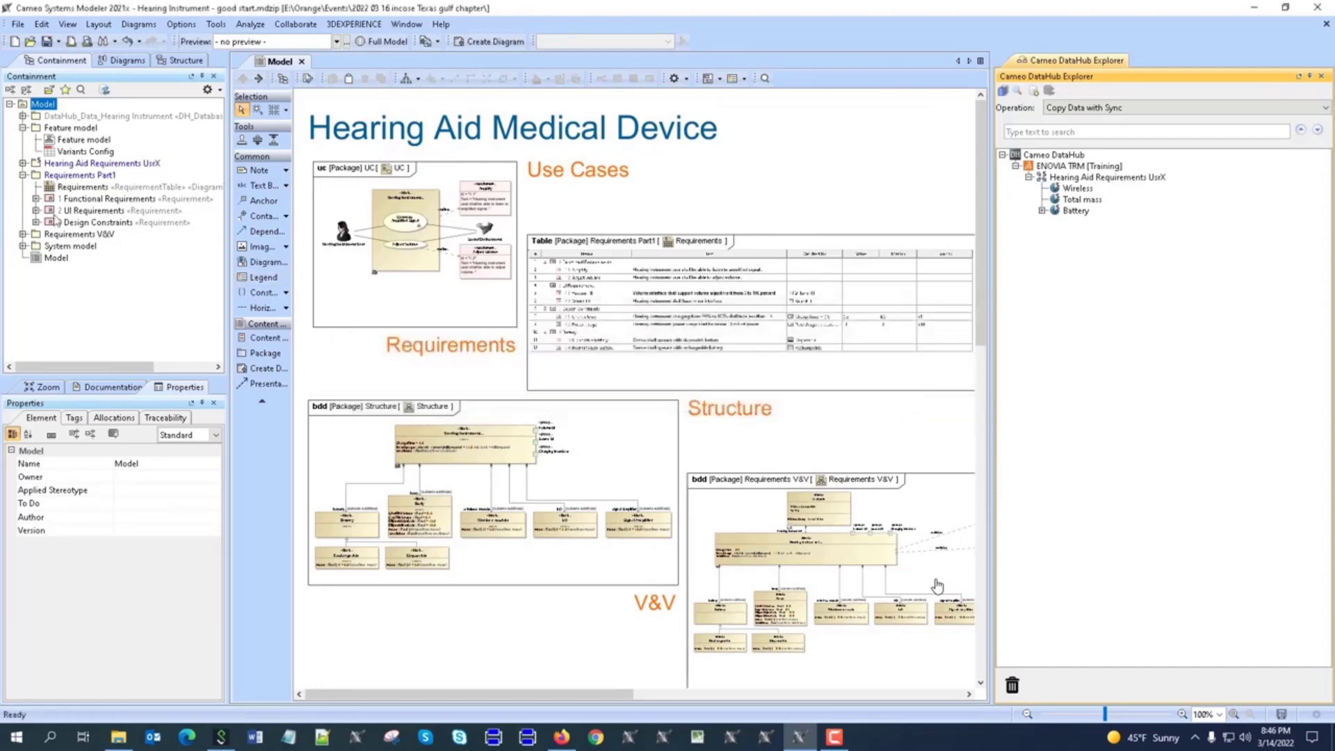
left_click(23, 164)
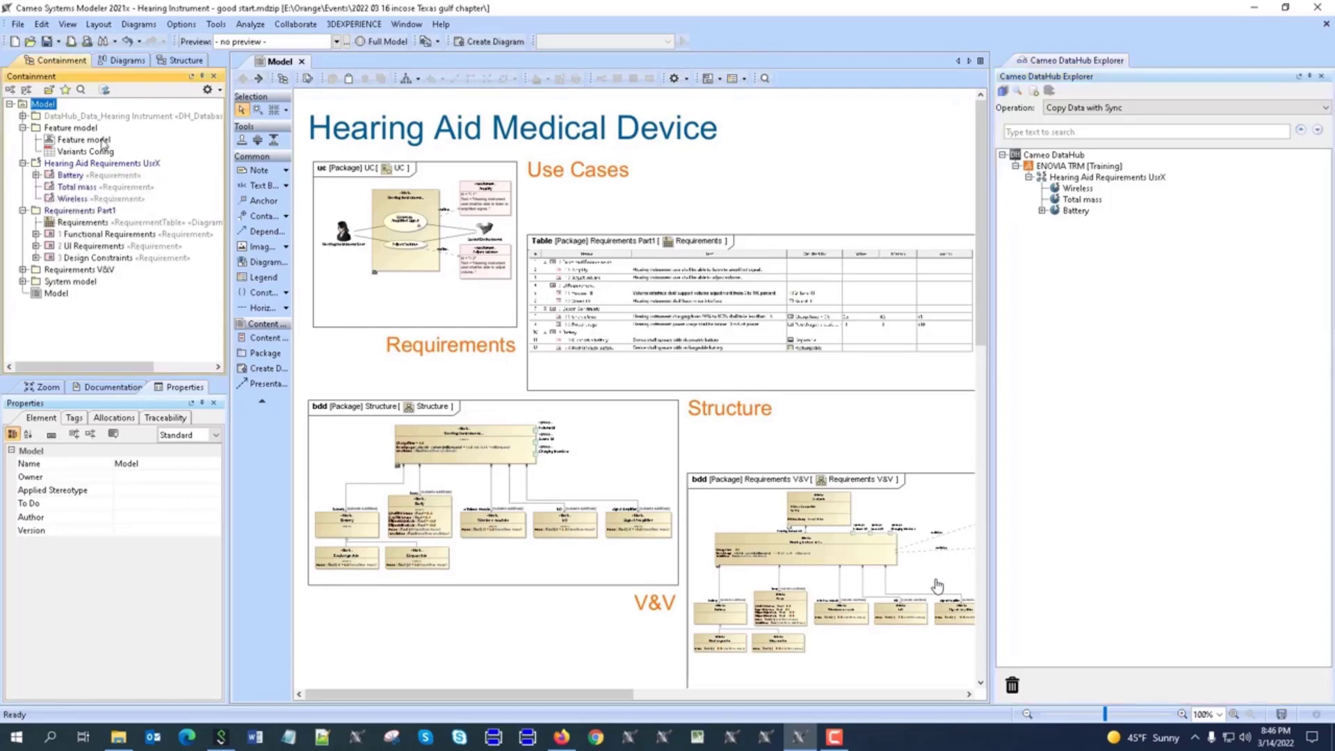
double_click(608, 299)
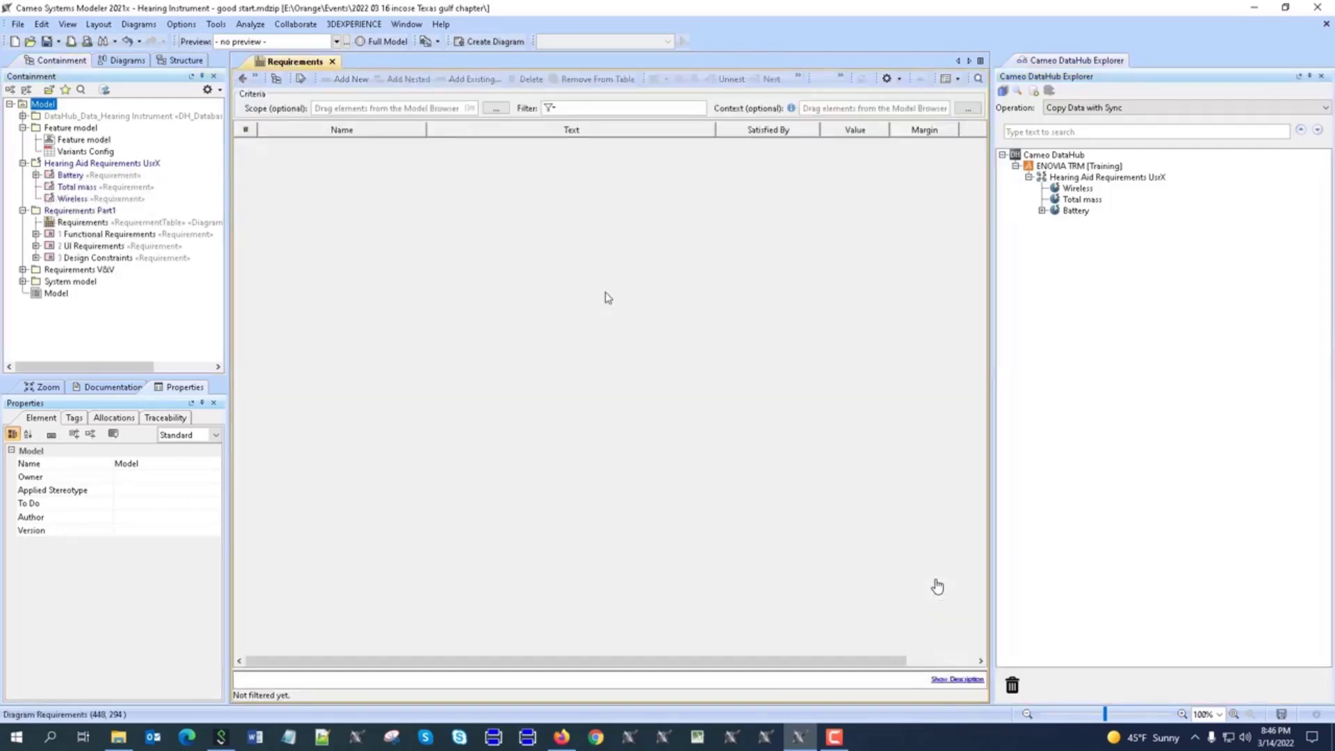
Step: Add the UsrX package to the table scope and open the Requirements V&V diagram
left_click(59, 164)
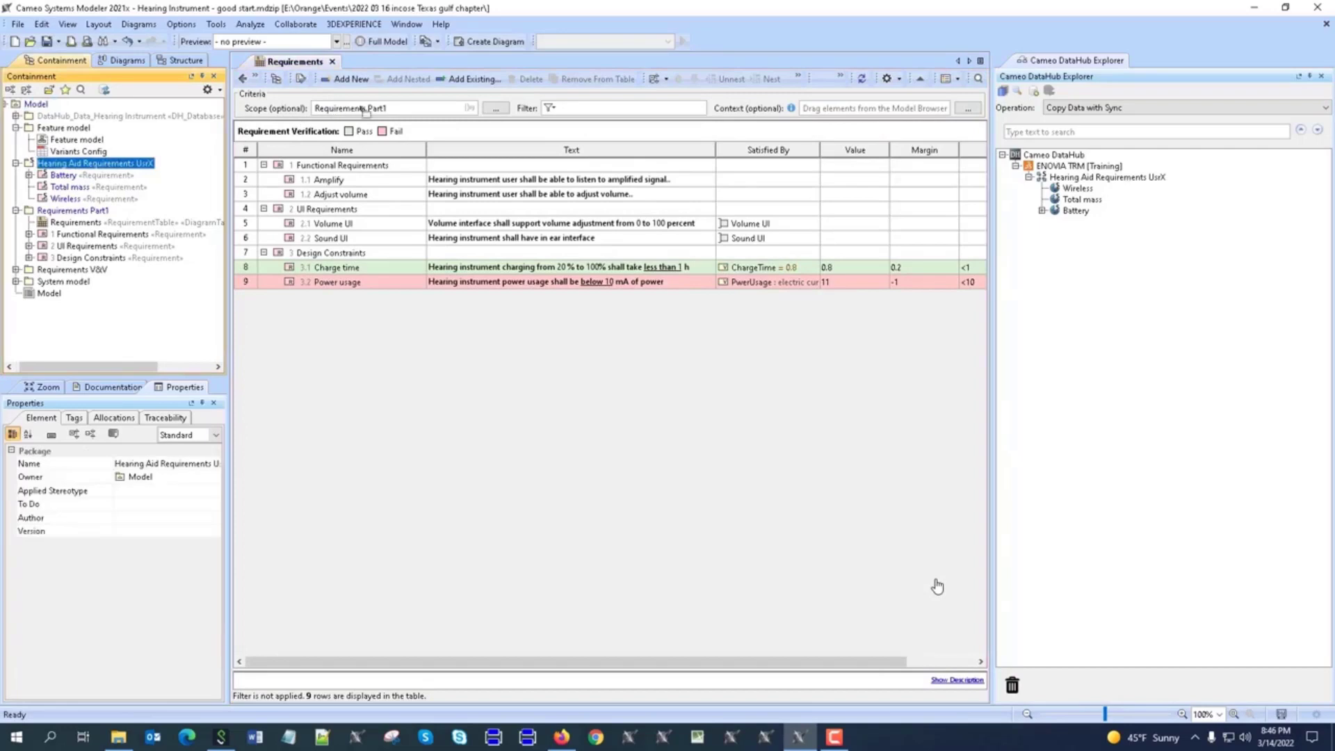
left_click_drag(420, 111, 421, 111)
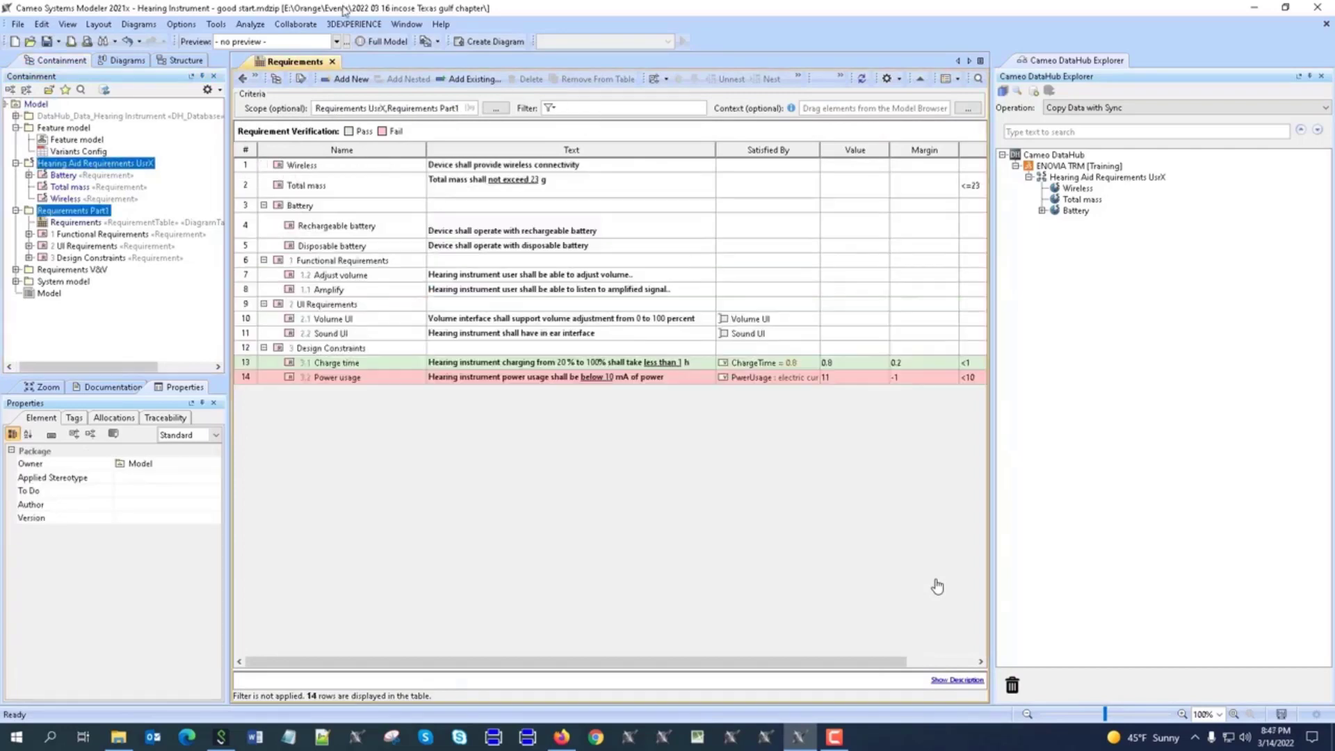
left_click(243, 79)
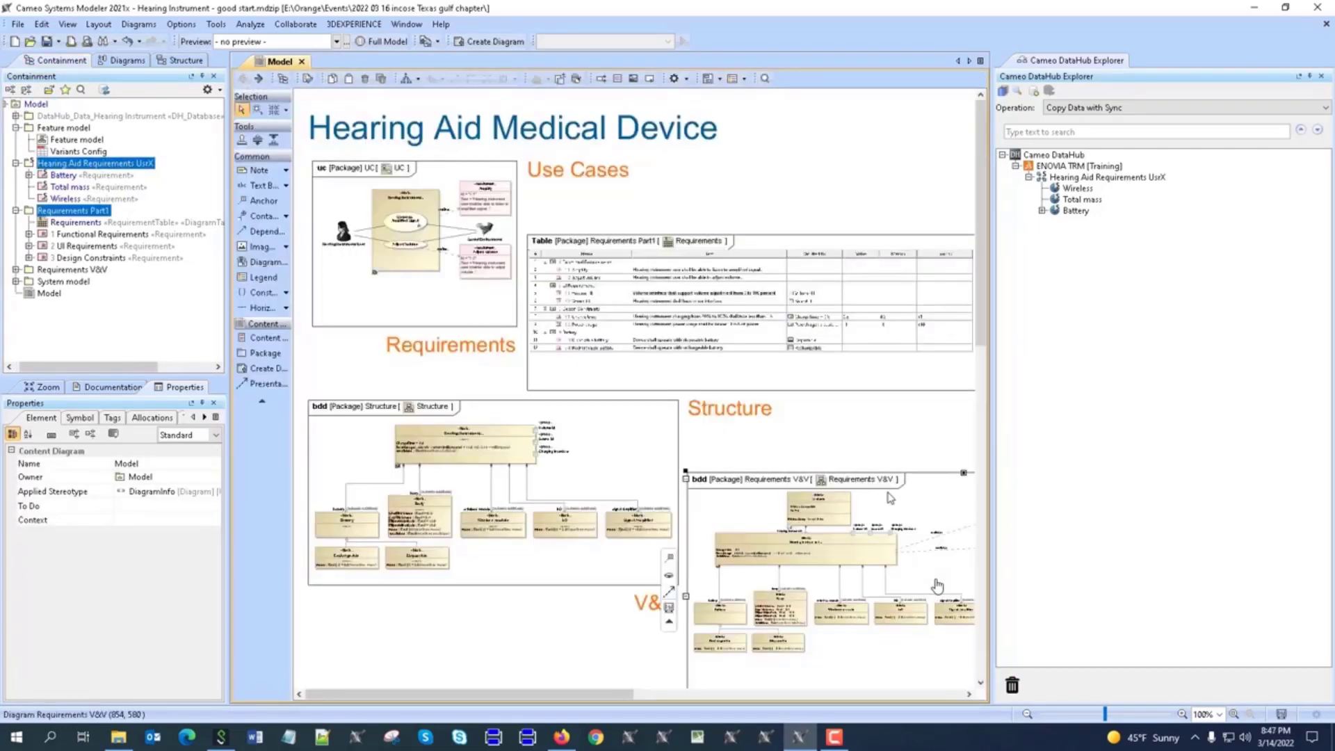
left_click(243, 79)
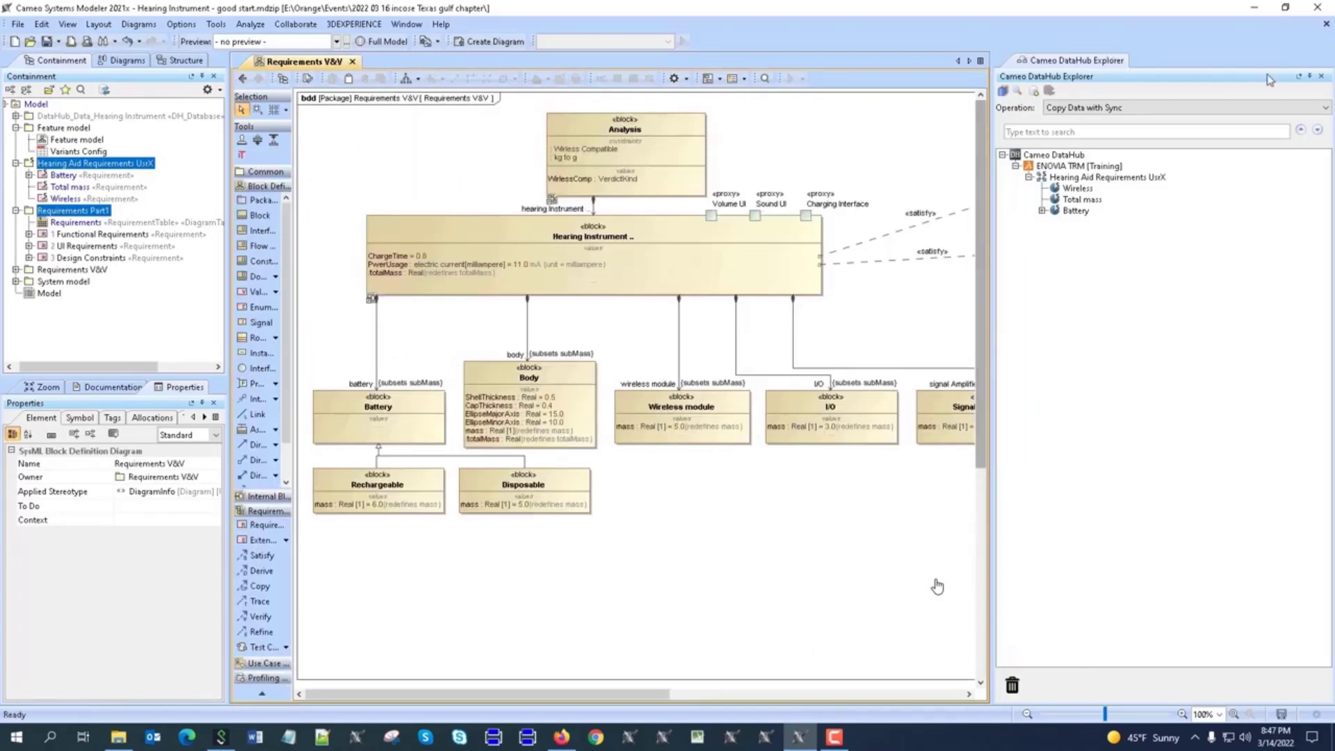
left_click(1312, 77)
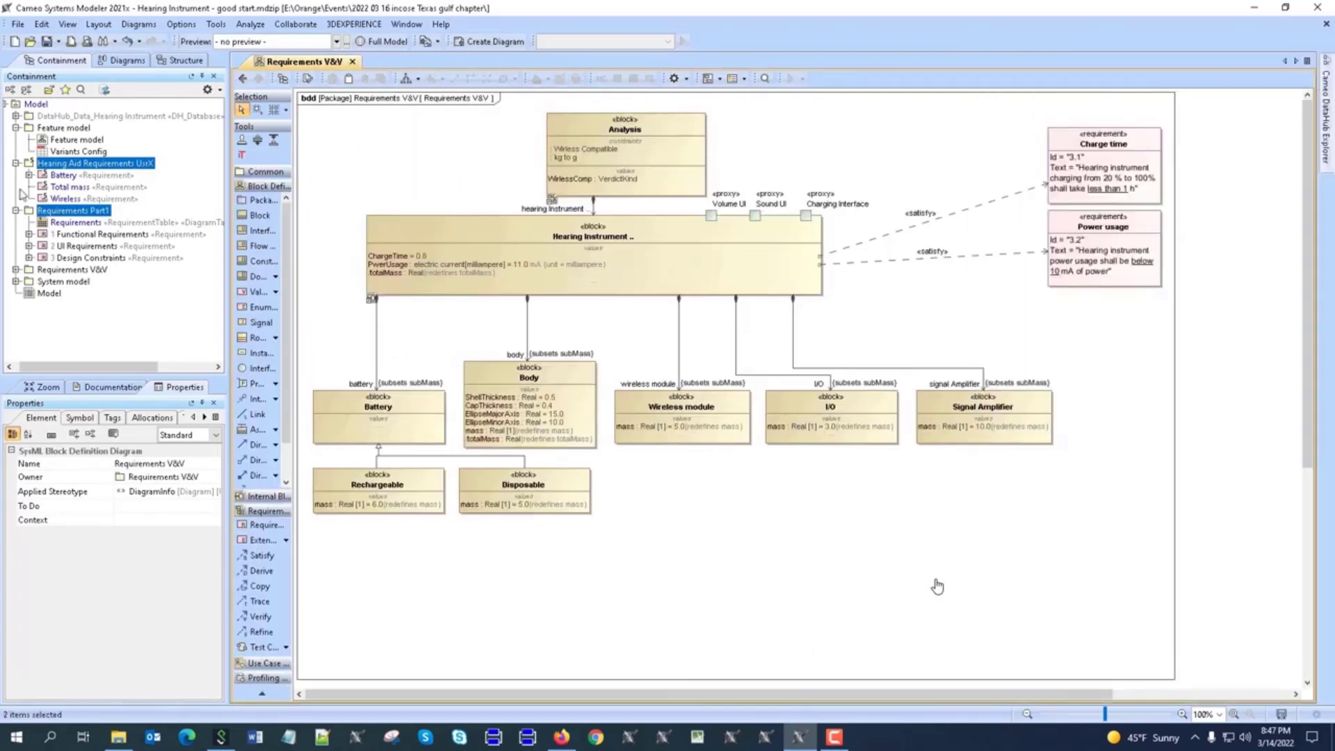
Step: Place the Battery and Disposable battery requirements on the Requirements V&V diagram
left_click_drag(63, 176, 452, 562)
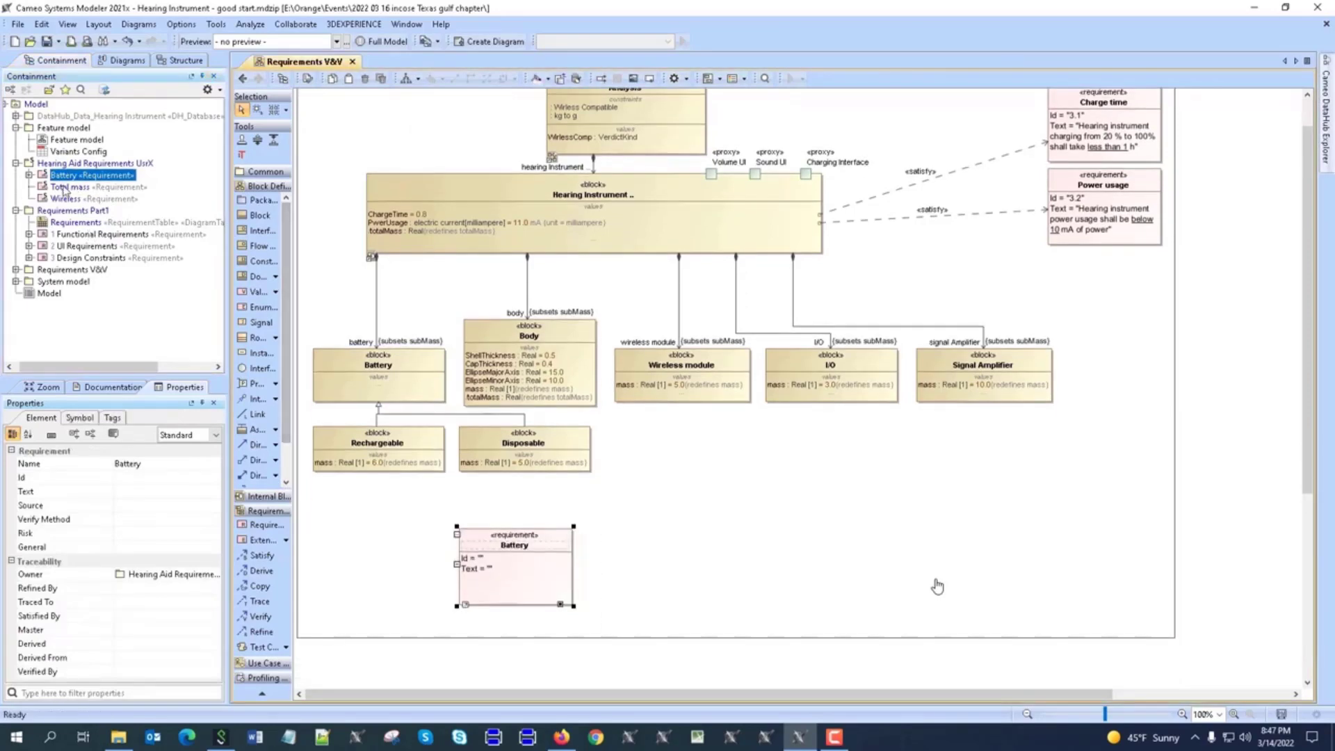
left_click(20, 183)
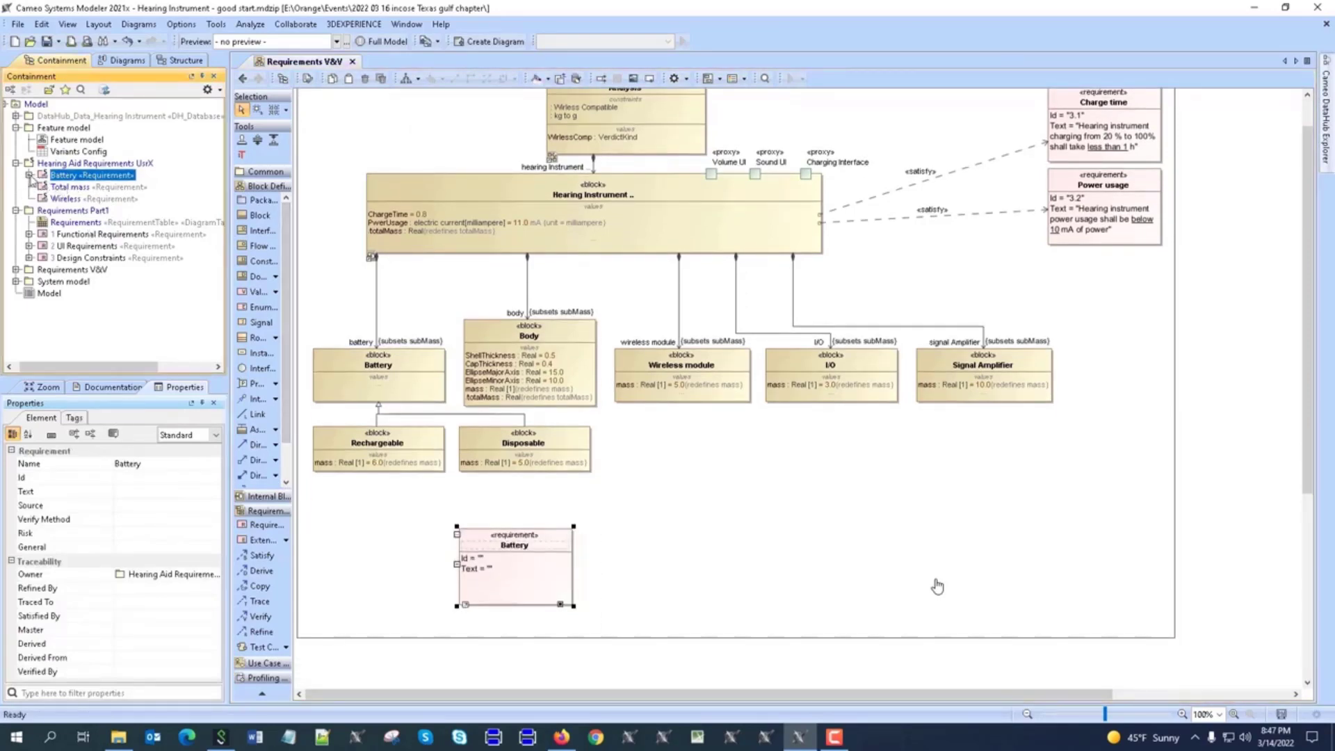
left_click(29, 175)
left_click_drag(91, 186, 632, 577)
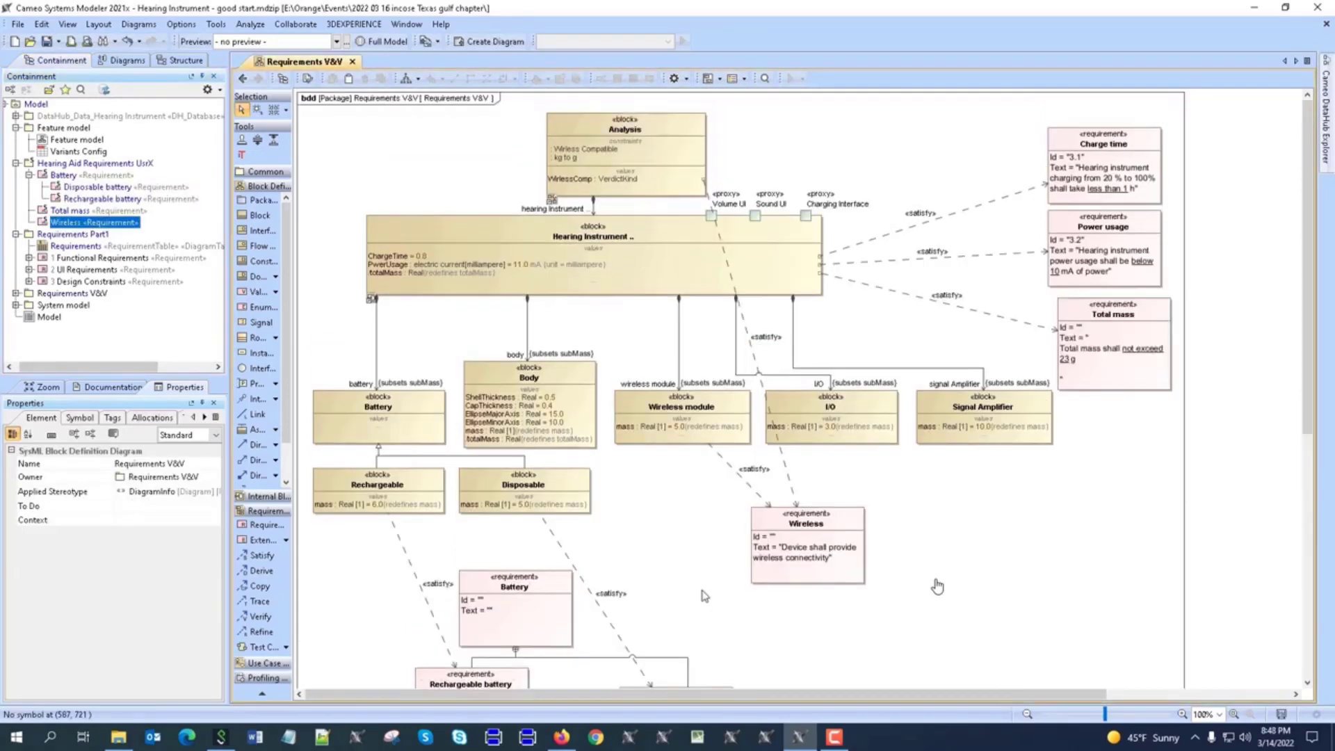
Step: Review the requirements verification table, then return to Requirements V&V and select Hearing Instrument
left_click(242, 78)
double_click(806, 285)
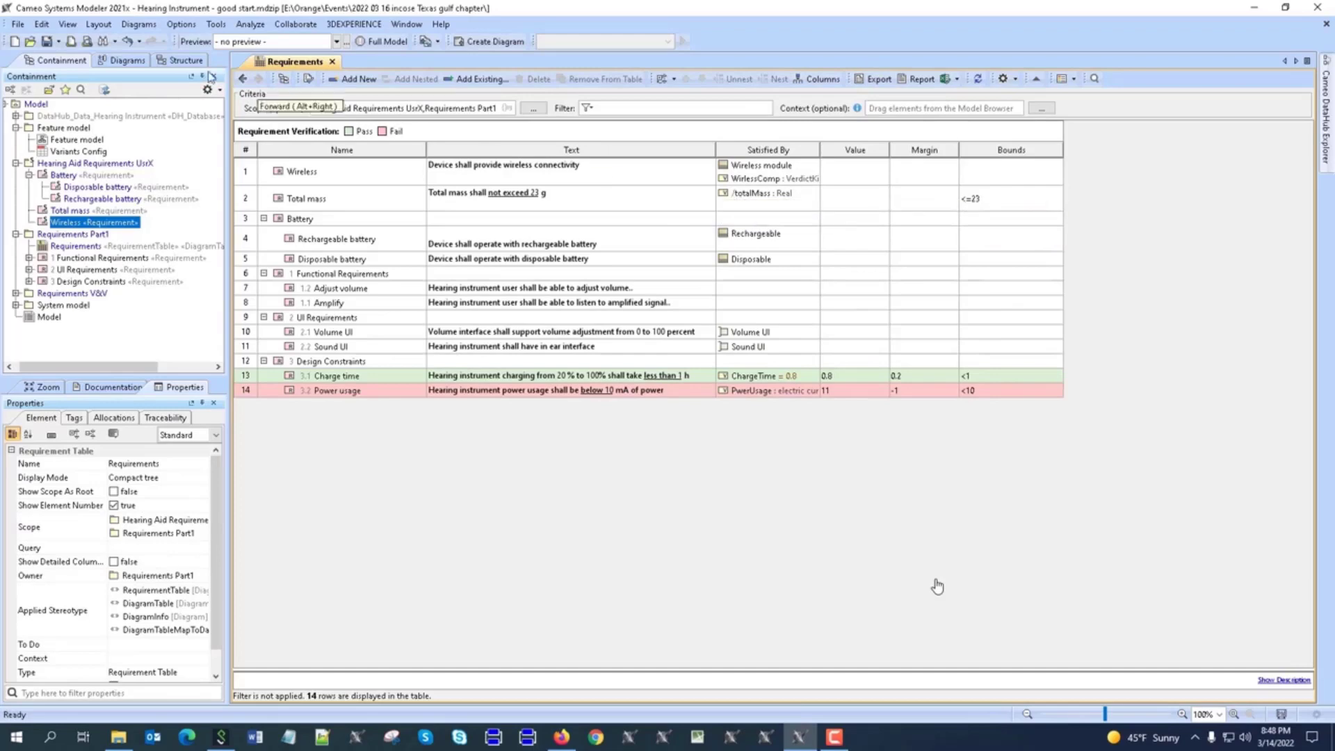
left_click(243, 80)
double_click(936, 586)
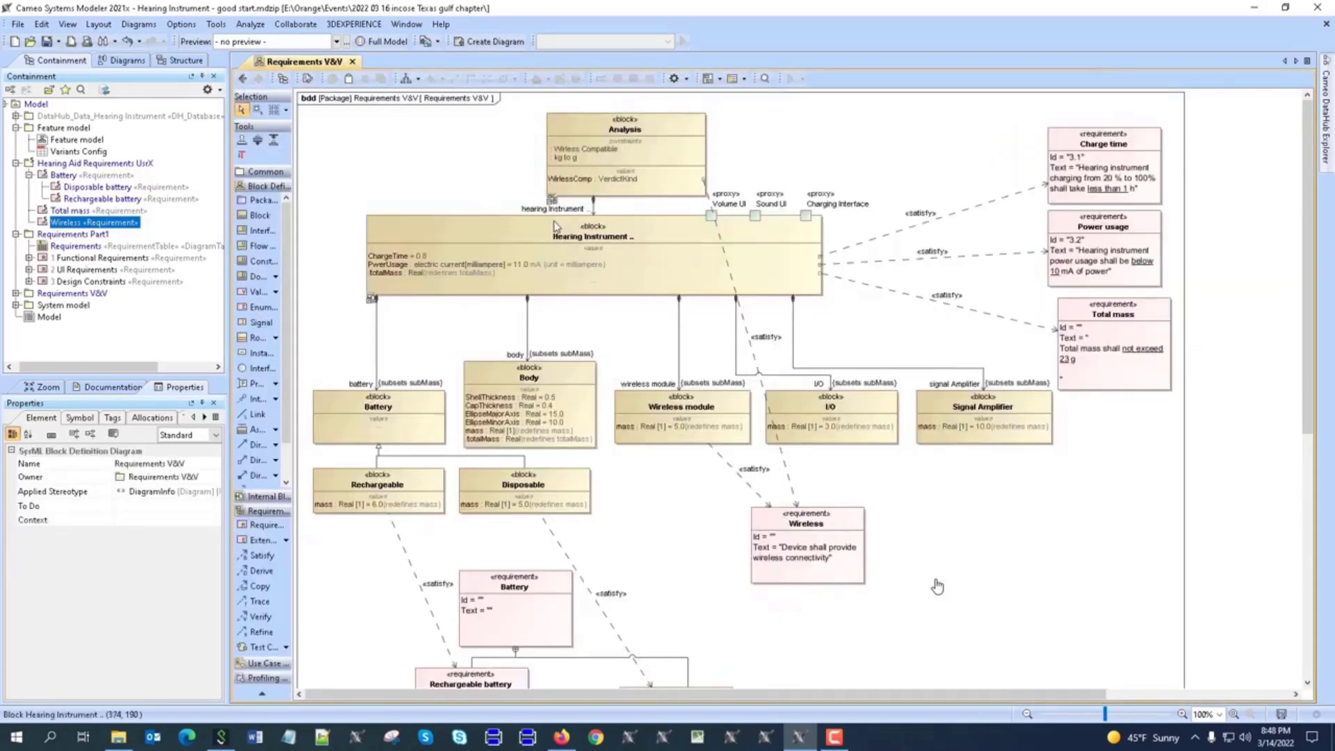
left_click(556, 226)
Step: Simulate the Hearing Instrument block and save the computed totalMass of 18 as default
right_click(557, 226)
mouse_move(701, 467)
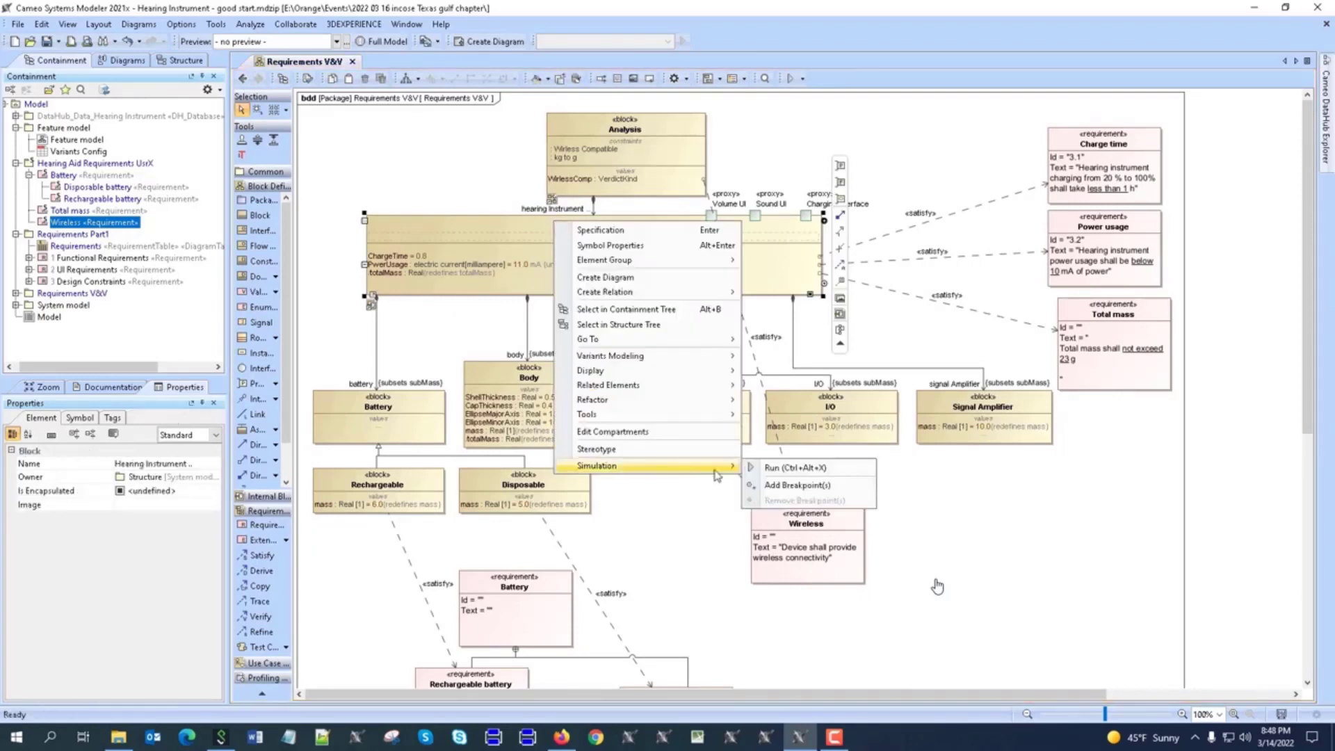
left_click(795, 467)
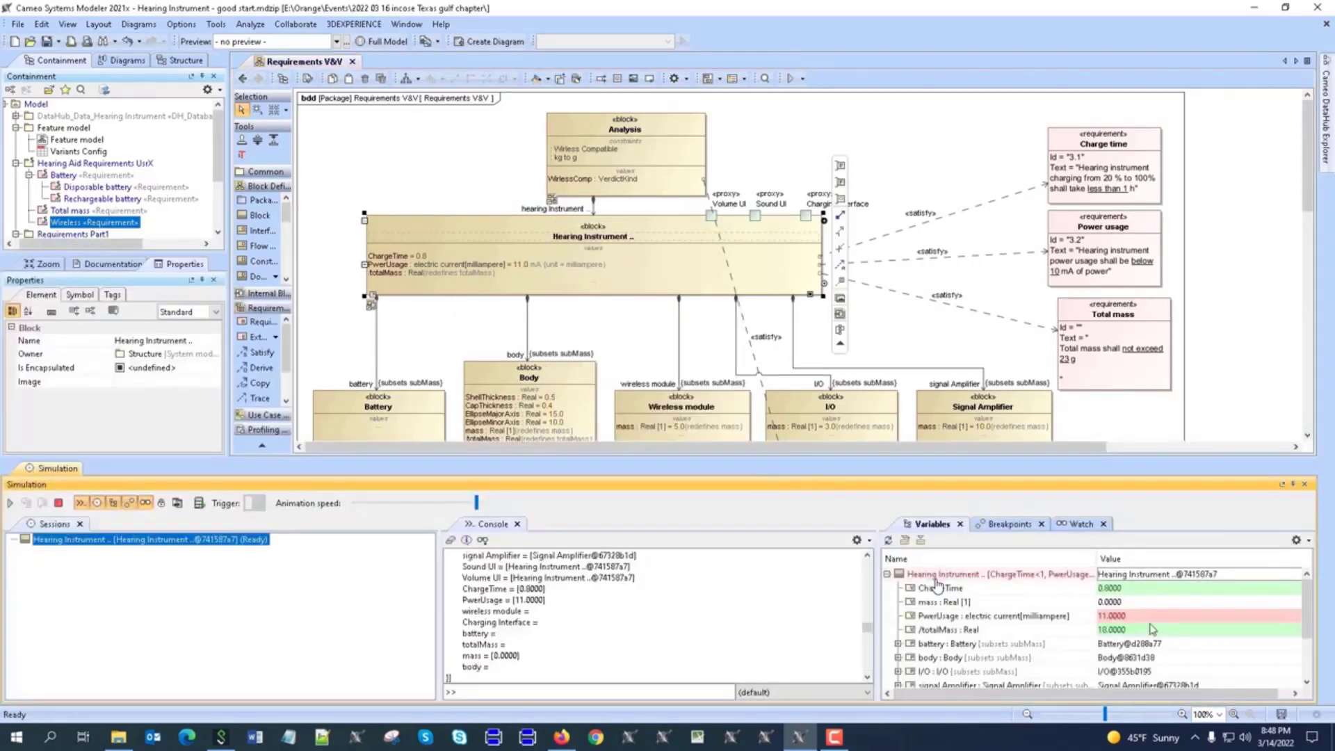
mouse_move(1104, 634)
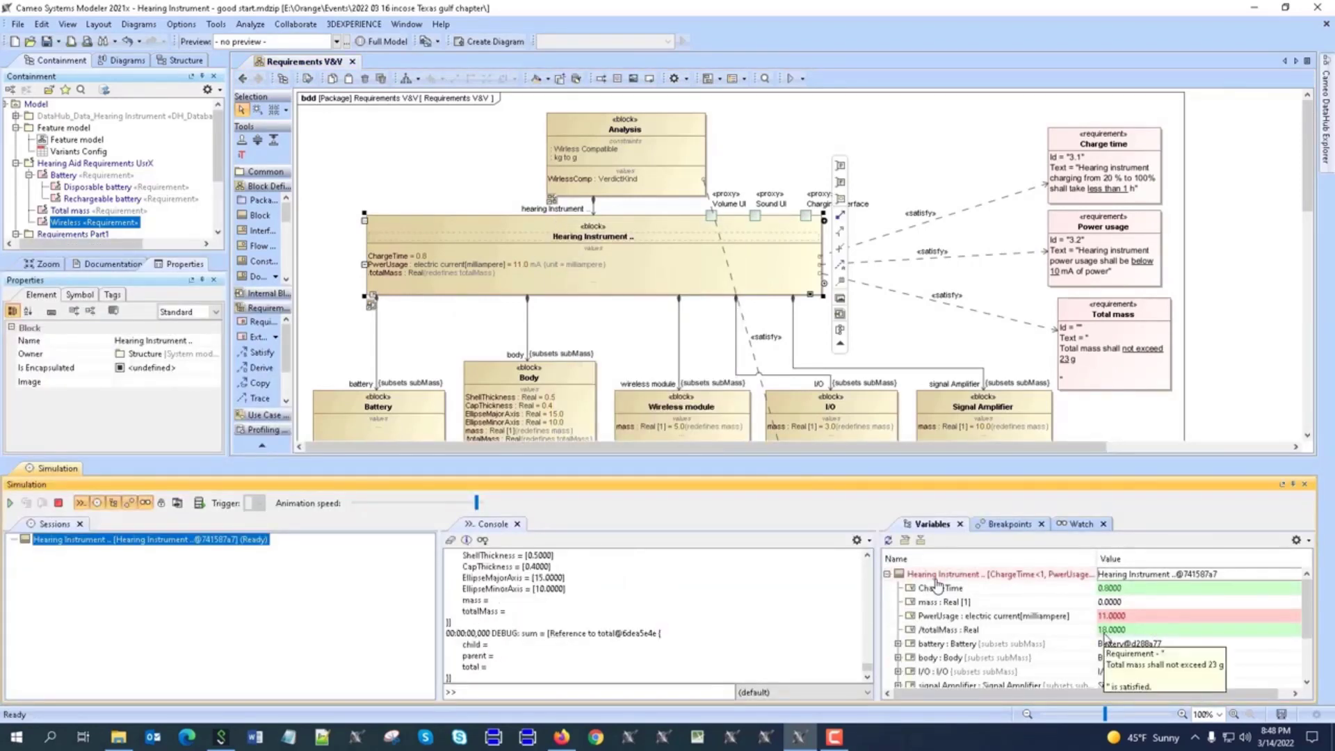
right_click(1006, 630)
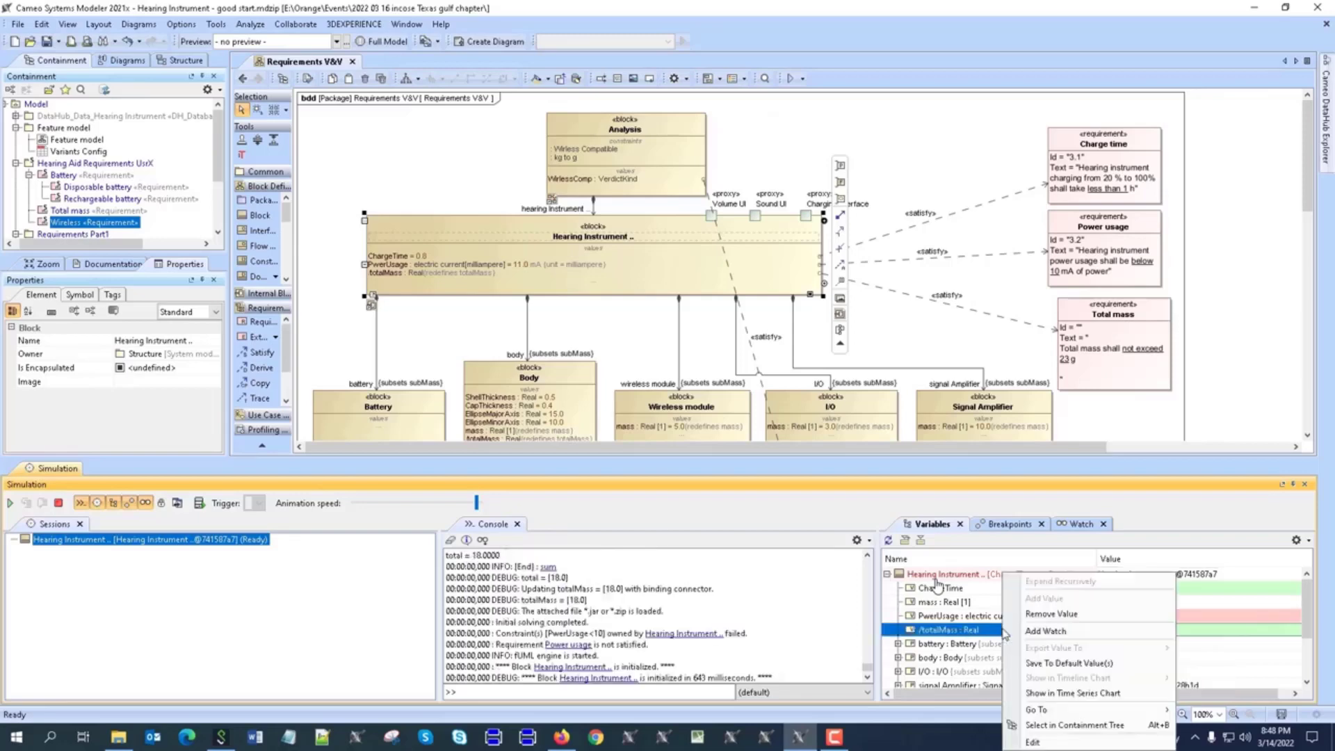
left_click(1090, 663)
Step: Recheck the Requirements table, then view the hearing aid's variants in 3DEXPERIENCE
left_click(242, 78)
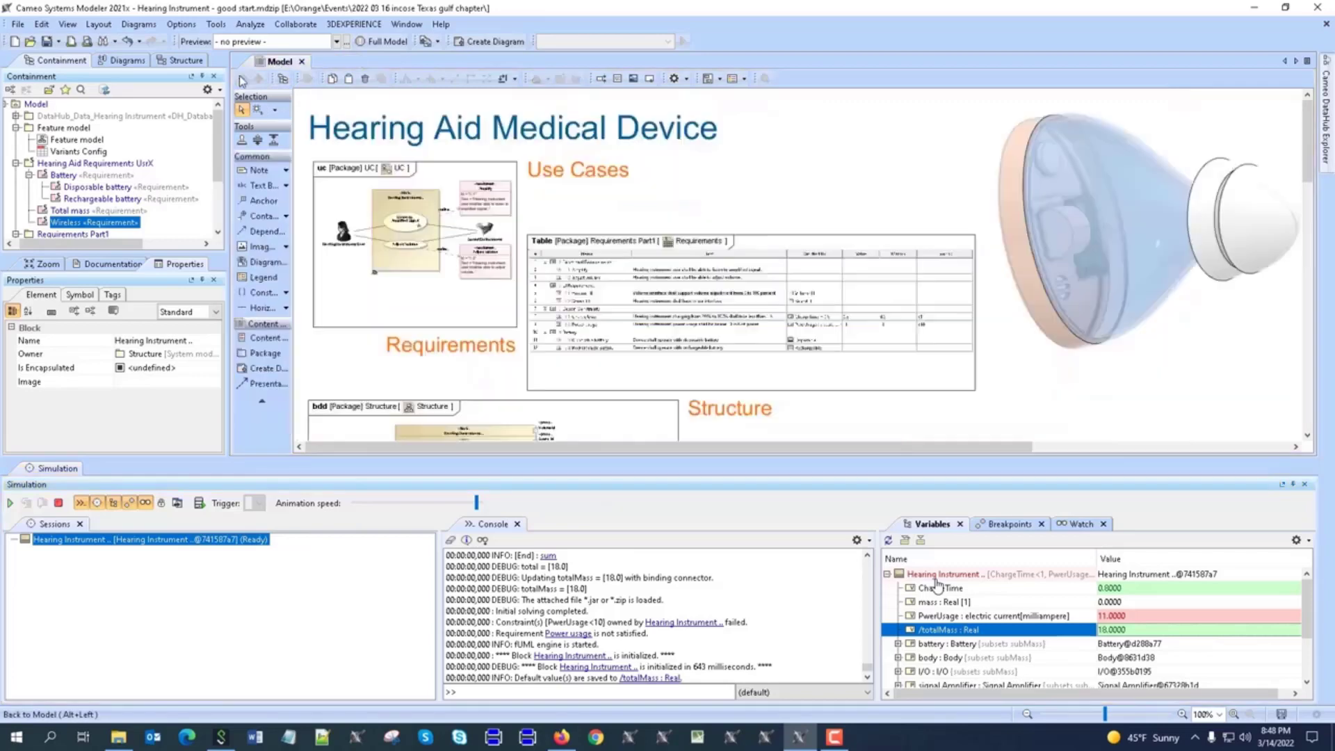
double_click(649, 304)
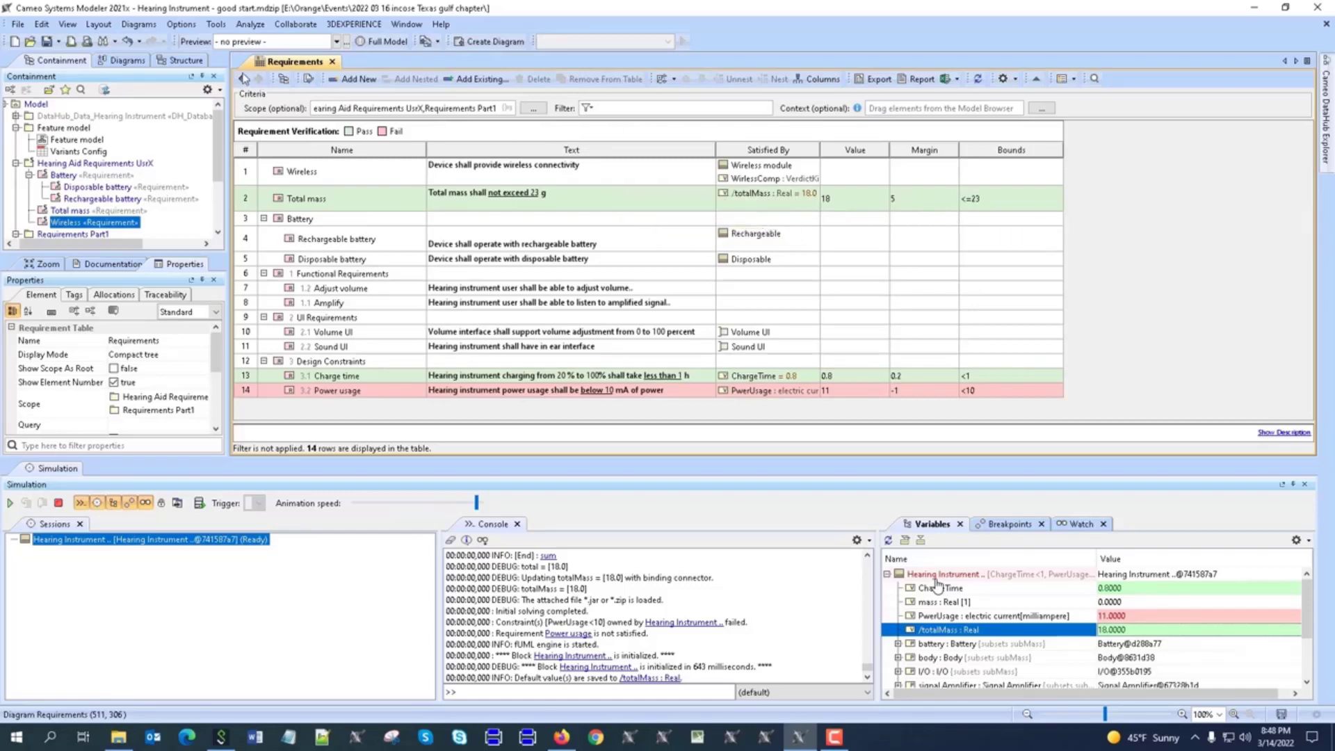
key("alt+Tab")
left_click(276, 136)
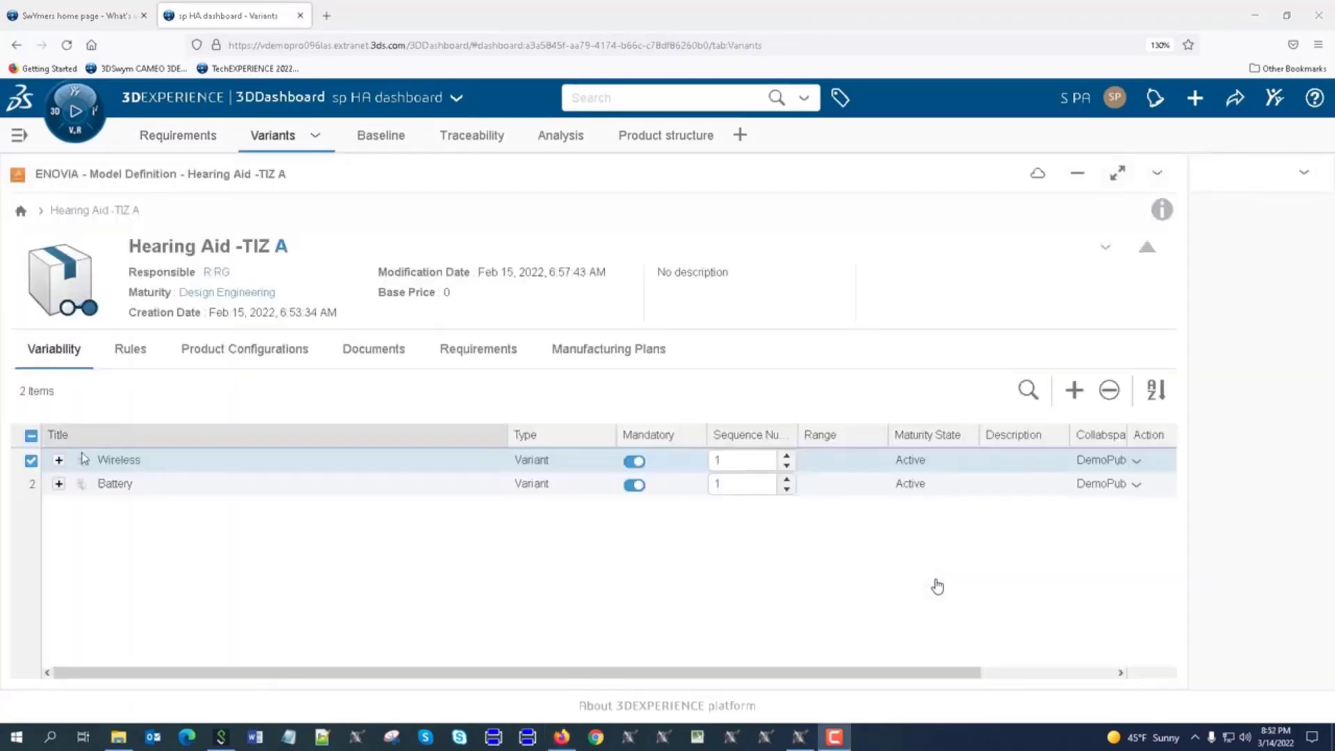
Step: Expand the Wireless and Battery variants, open the Premium configuration, then return to Cameo
left_click(59, 461)
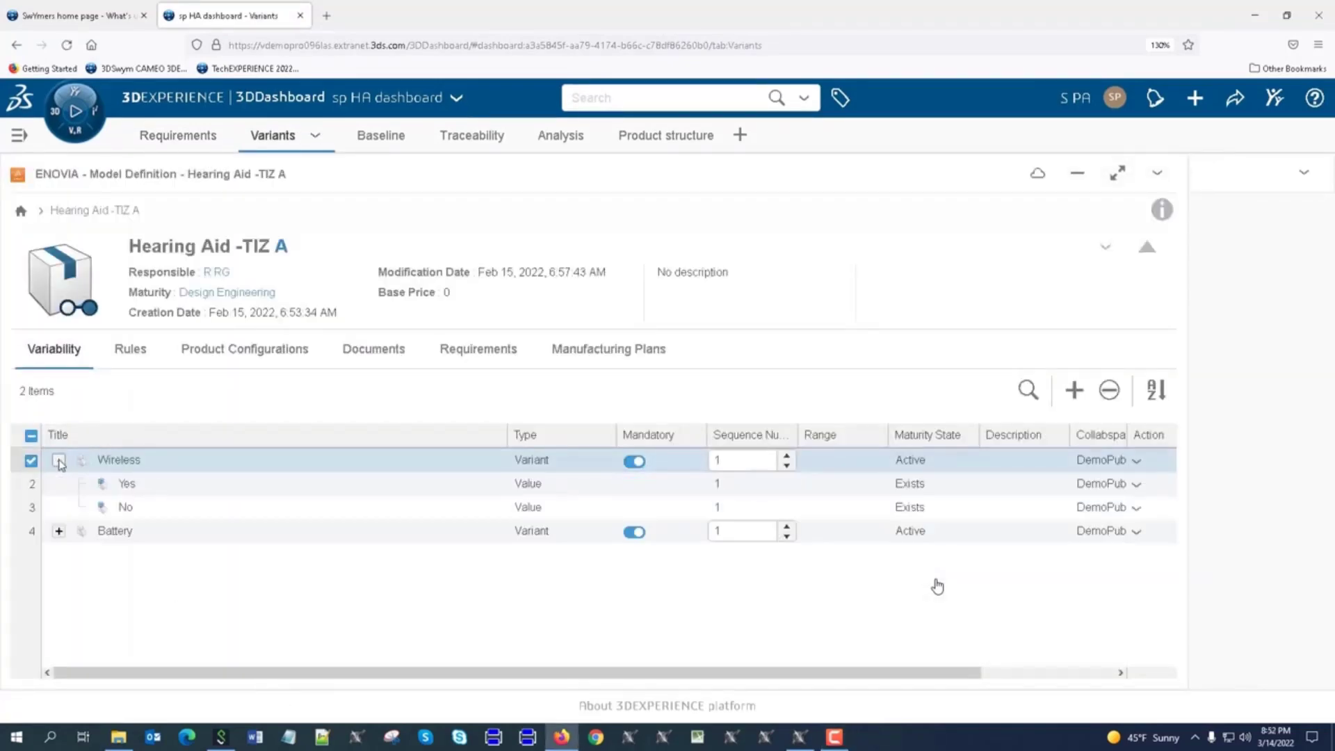
left_click(58, 531)
left_click(216, 351)
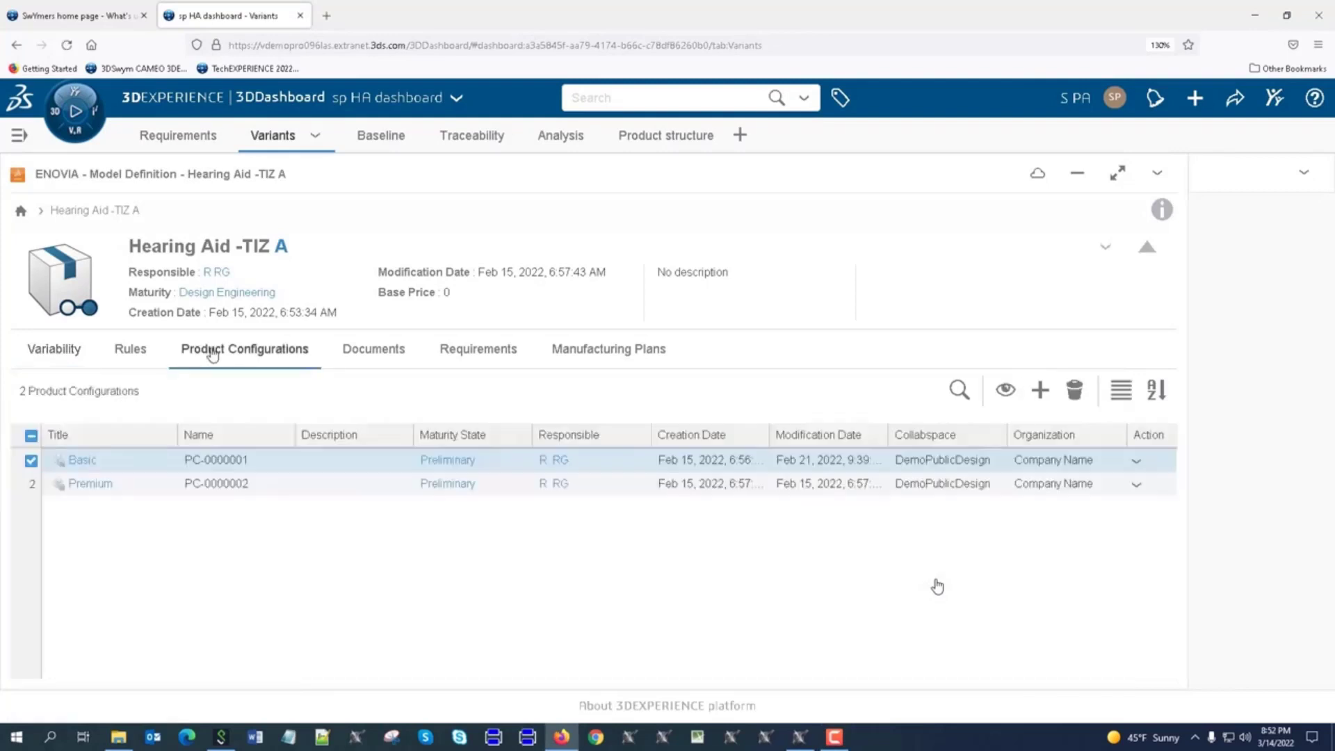
left_click(87, 484)
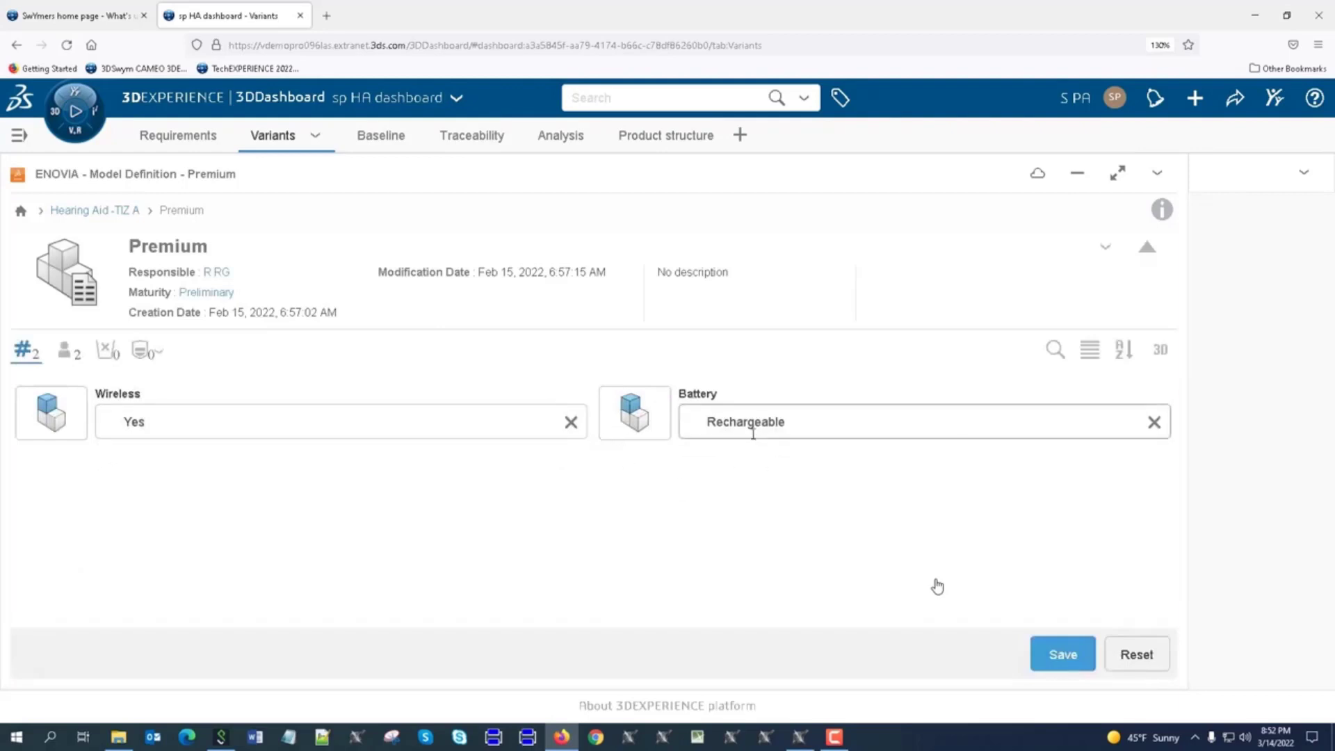
left_click(81, 212)
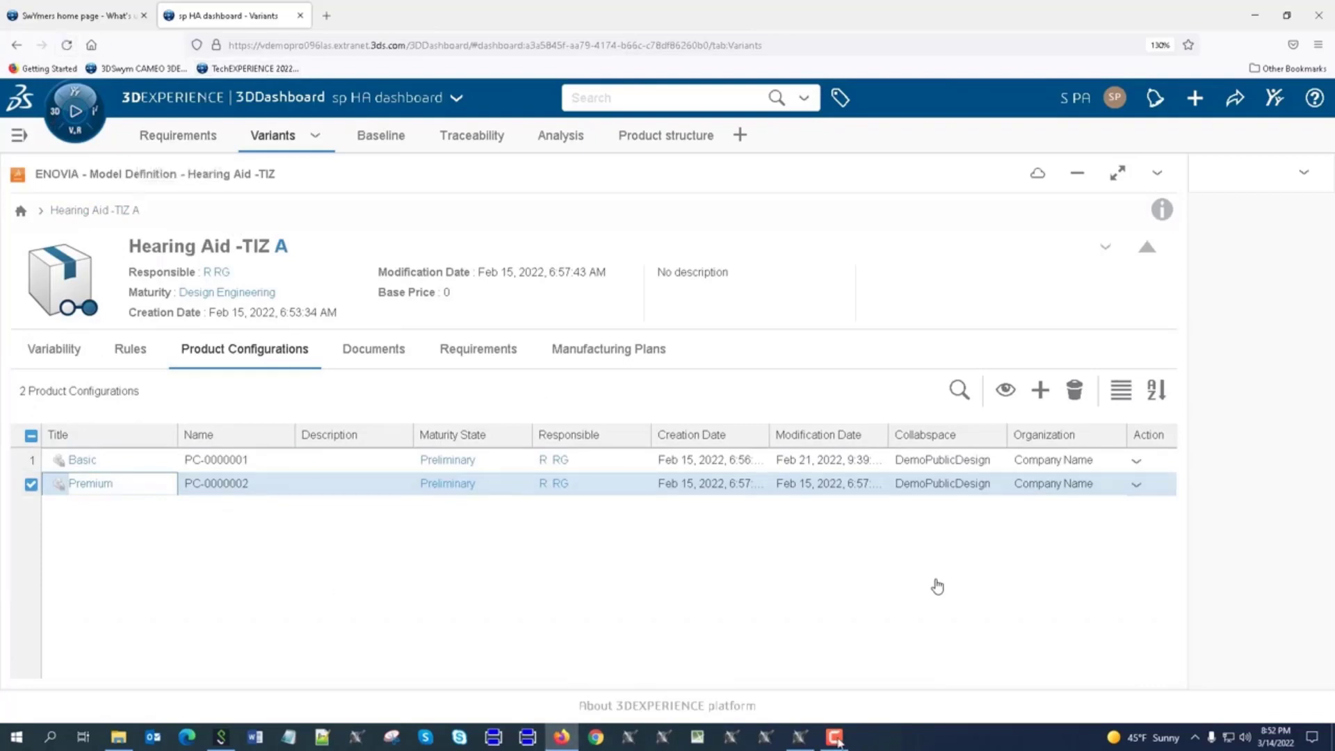
key("alt+Tab")
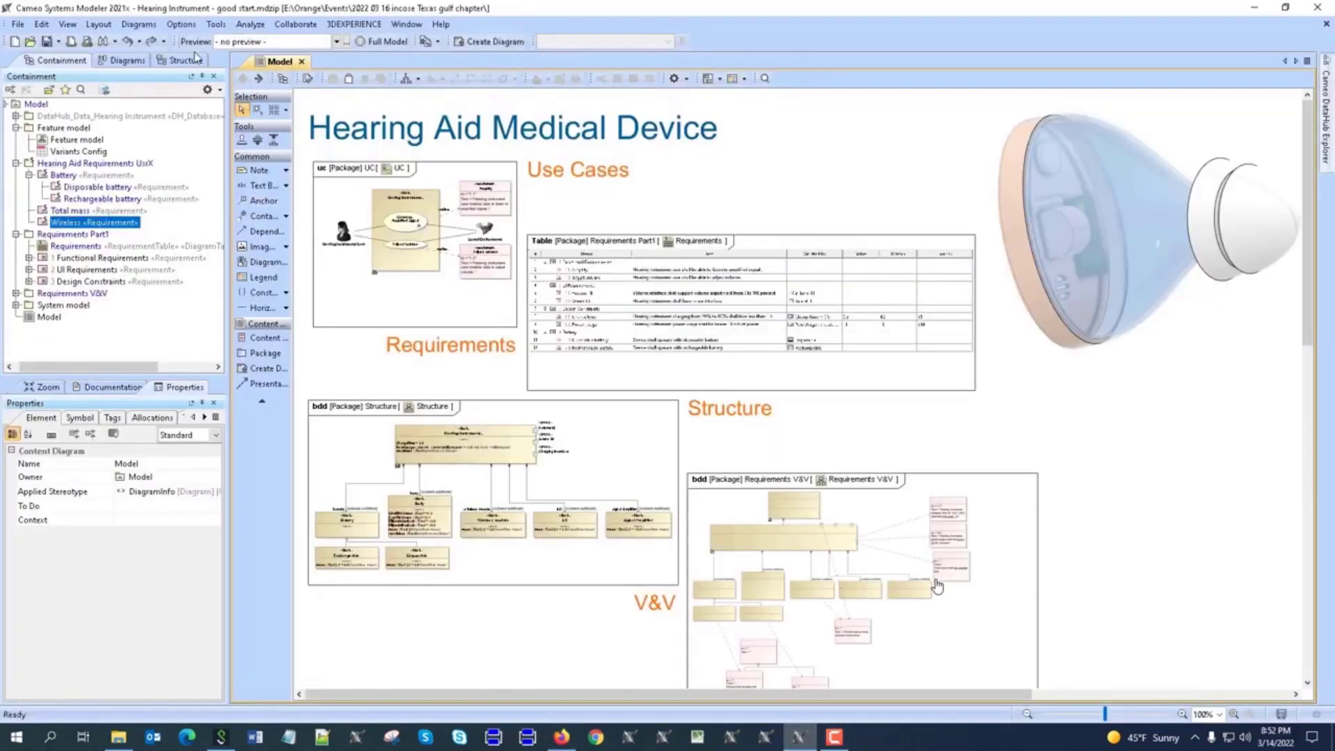
Step: Import the Hearing Aid -TIZ A model version variability via ENOVIA Model Definition
left_click(354, 24)
mouse_move(418, 54)
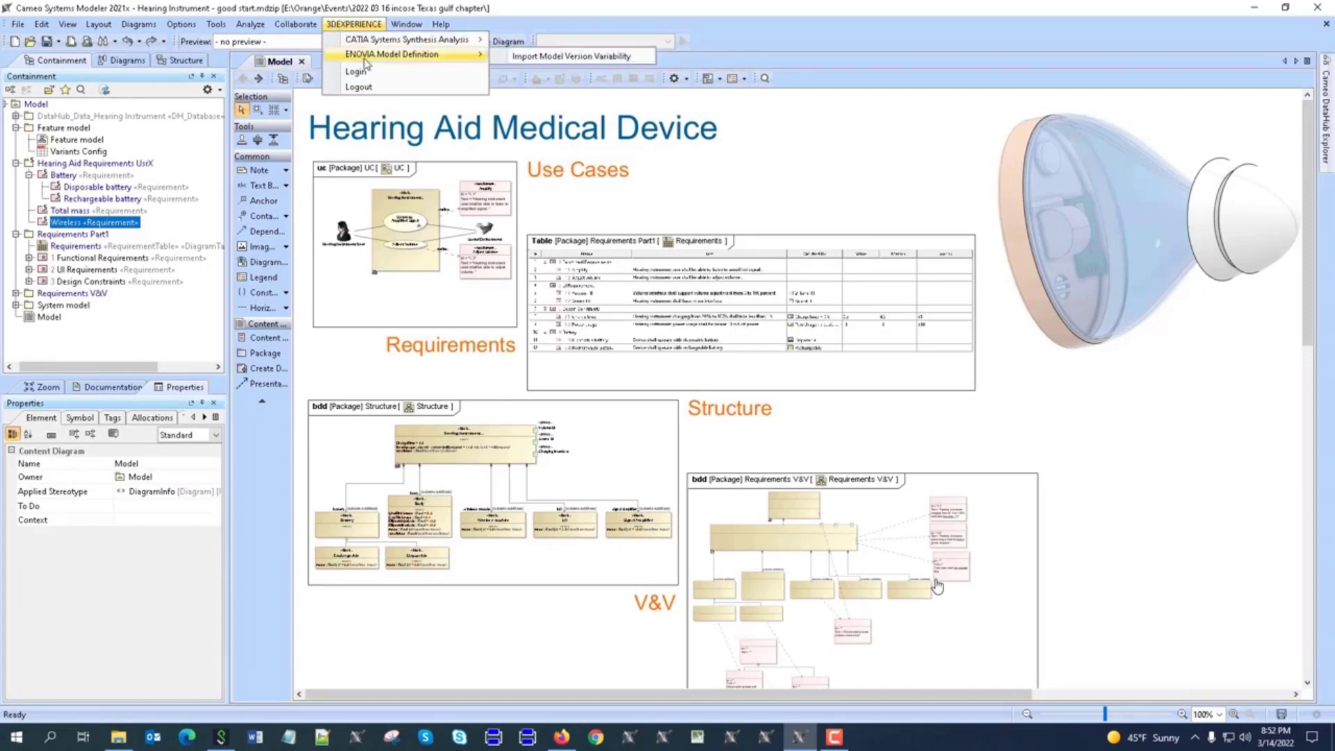
left_click(541, 61)
double_click(557, 103)
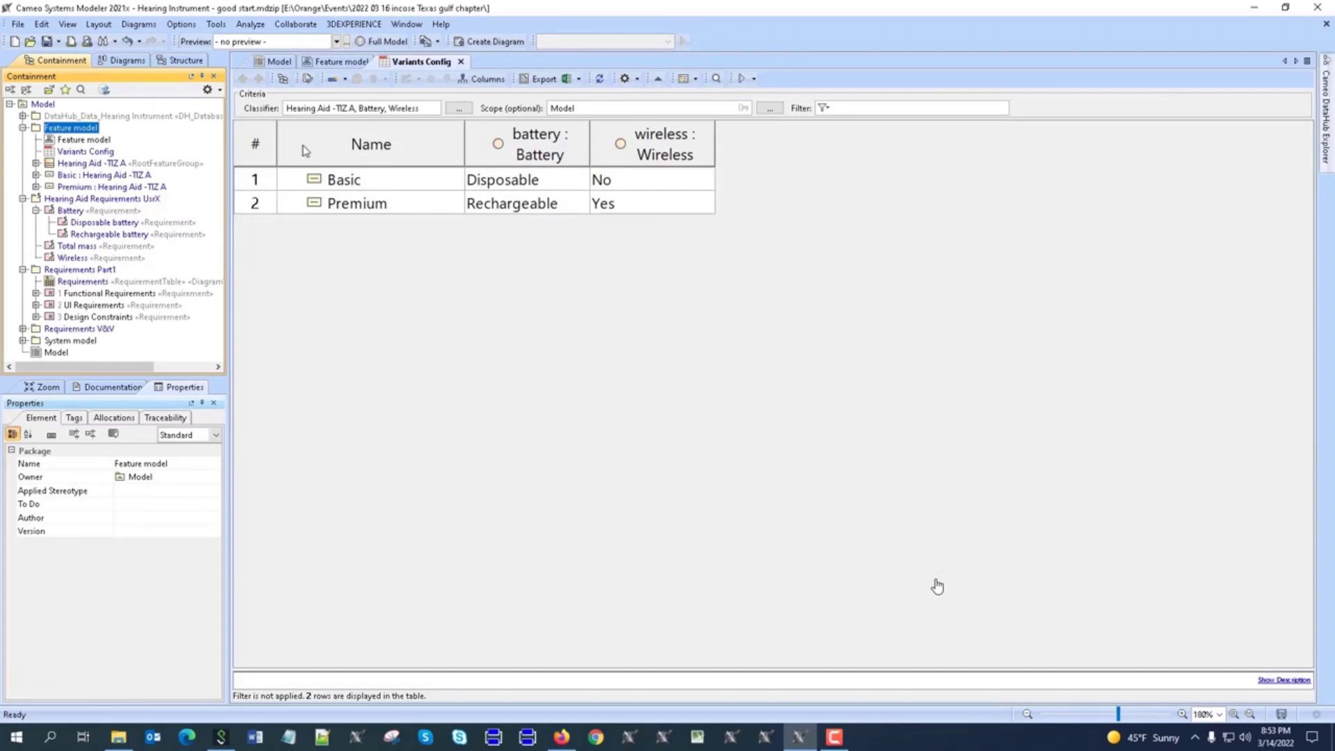
Step: Place Hearing Aid -TIZ A on the Feature model and open Requirements V&V beside DataHub
left_click(310, 64)
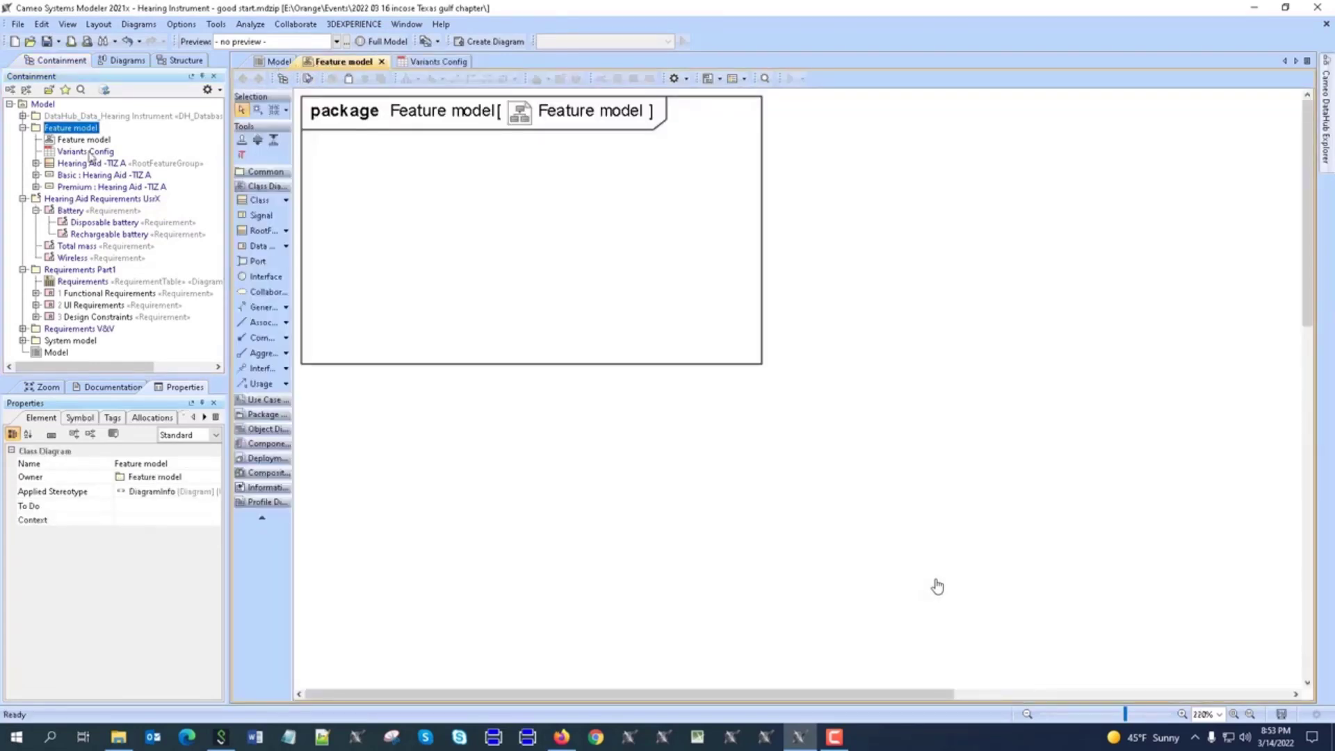
left_click_drag(73, 164, 470, 192)
left_click(279, 61)
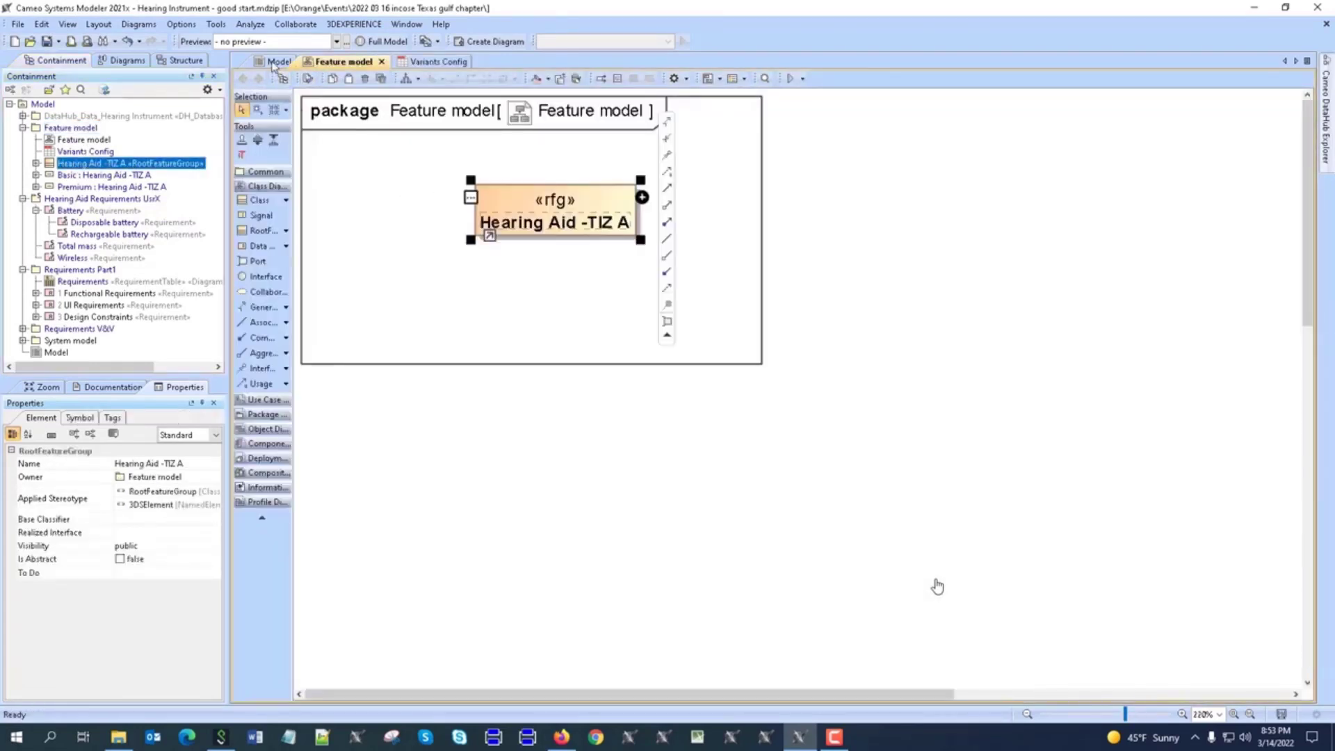
scroll(870, 445, "down", 3)
double_click(874, 436)
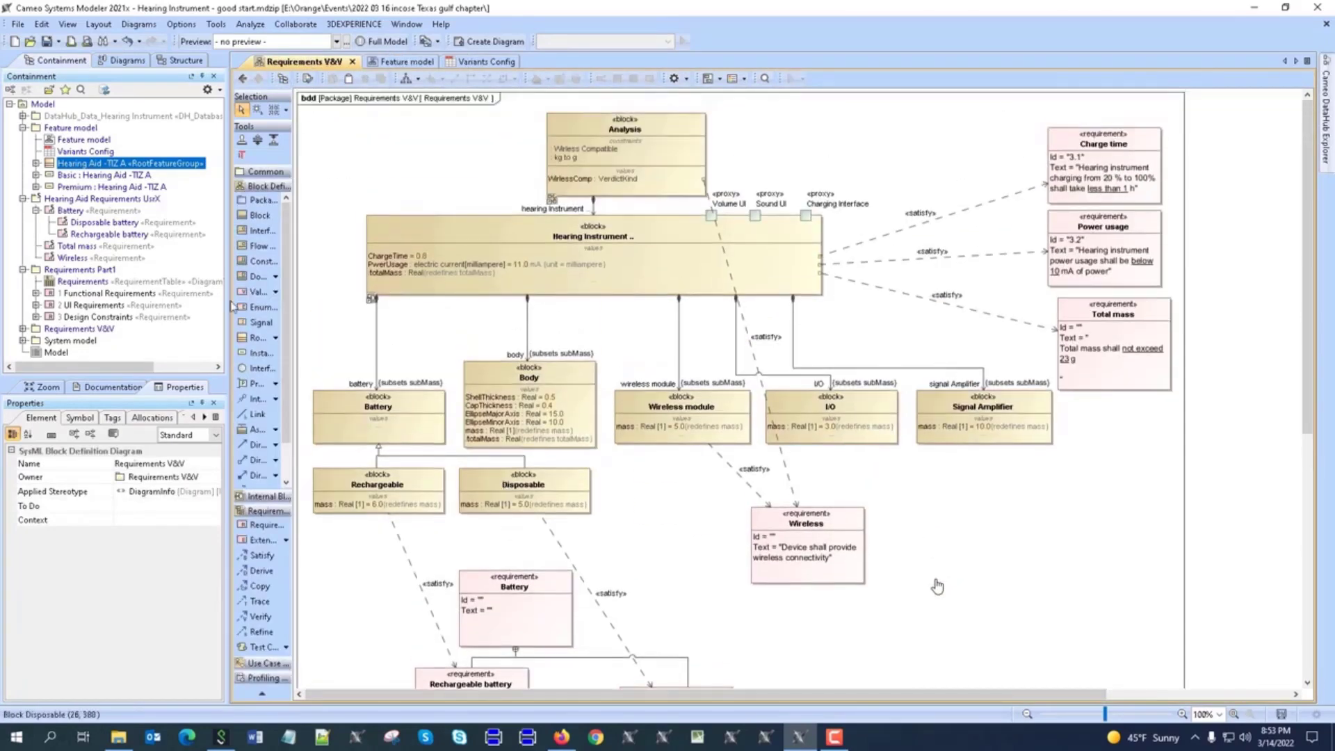
left_click(1325, 77)
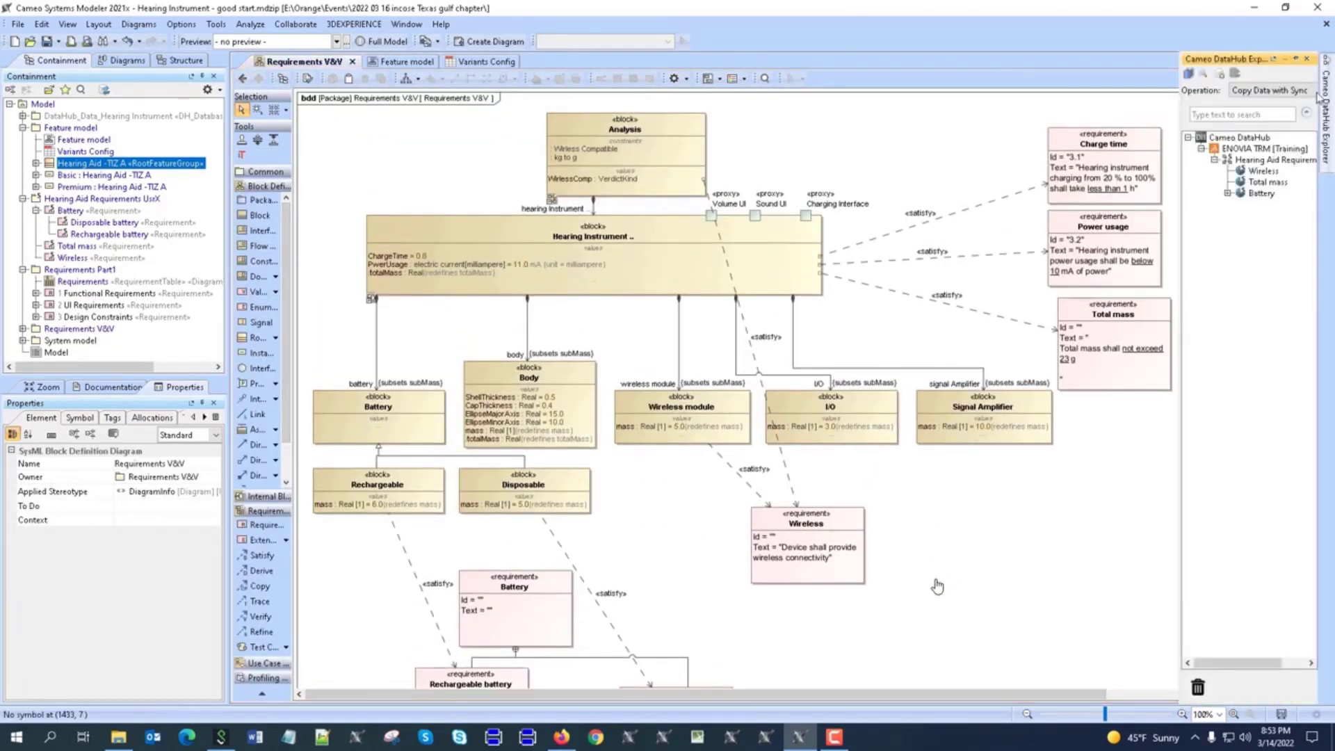
Step: In the 3DEXPERIENCE requirements editor, inspect Rechargeable battery's variant settings without changing them
left_click(560, 739)
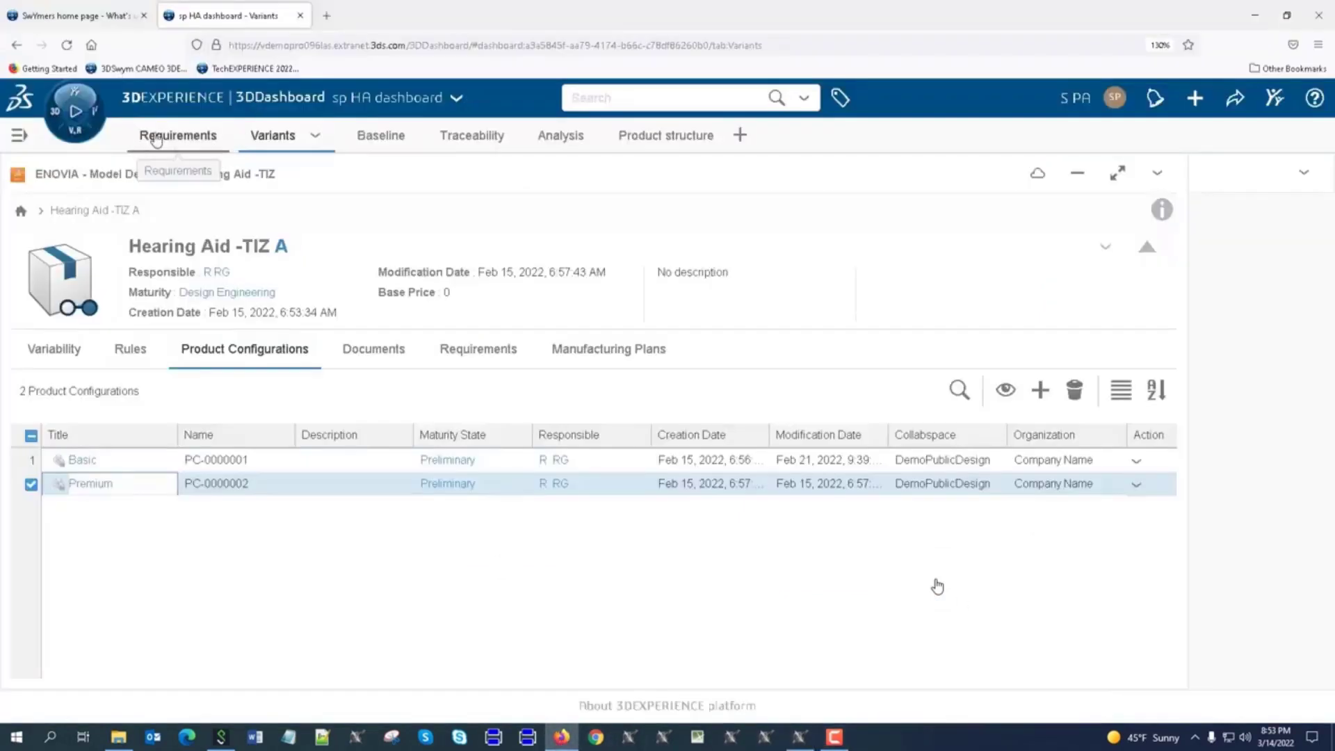
left_click(175, 136)
left_click(167, 361)
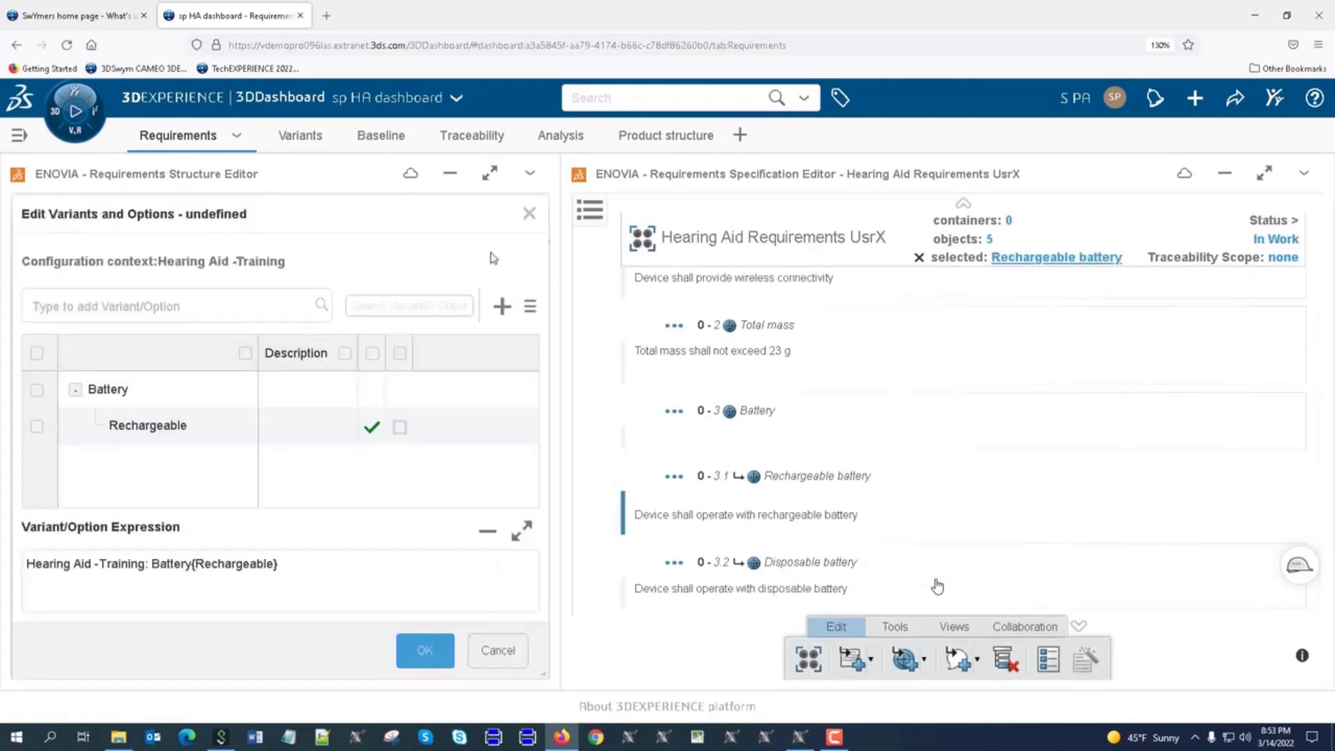
left_click(529, 213)
Step: Back in Cameo, run Check DHLink Changes Recursively on the ENOVIA TRM data source
left_click(800, 737)
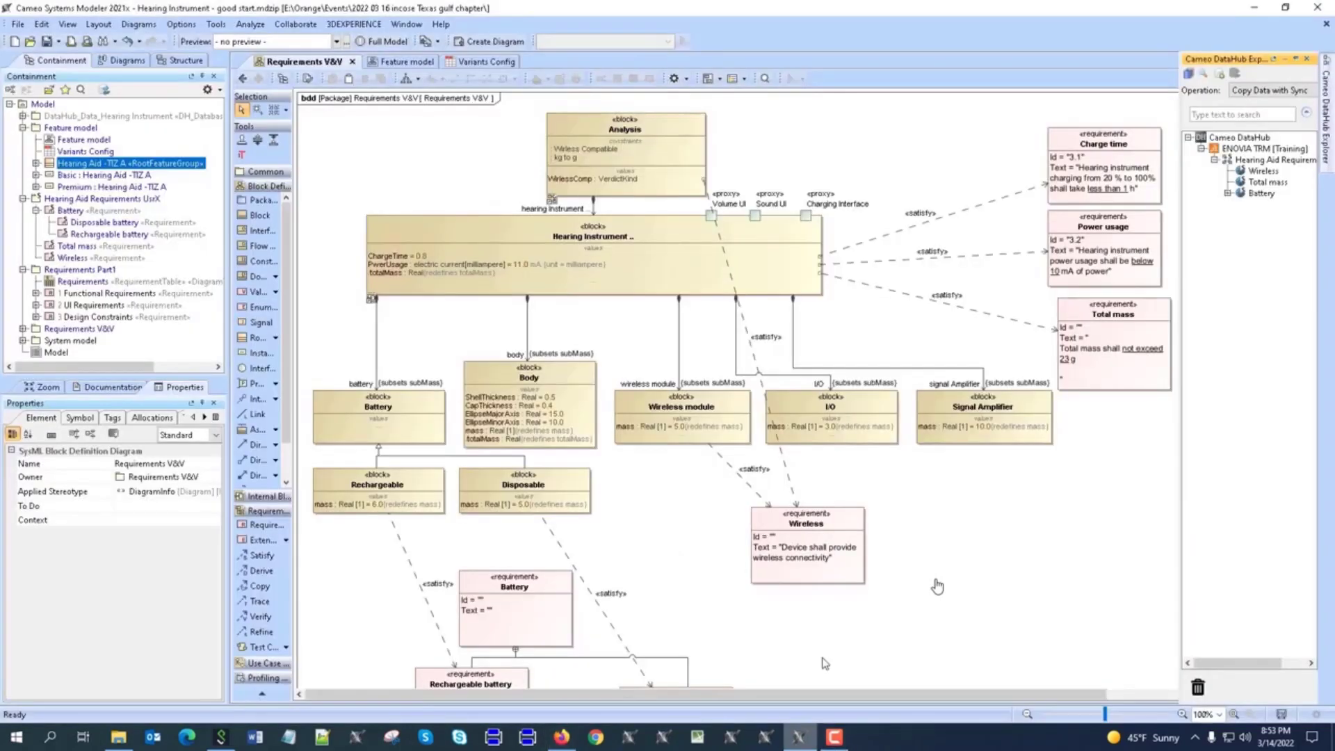
right_click(1262, 150)
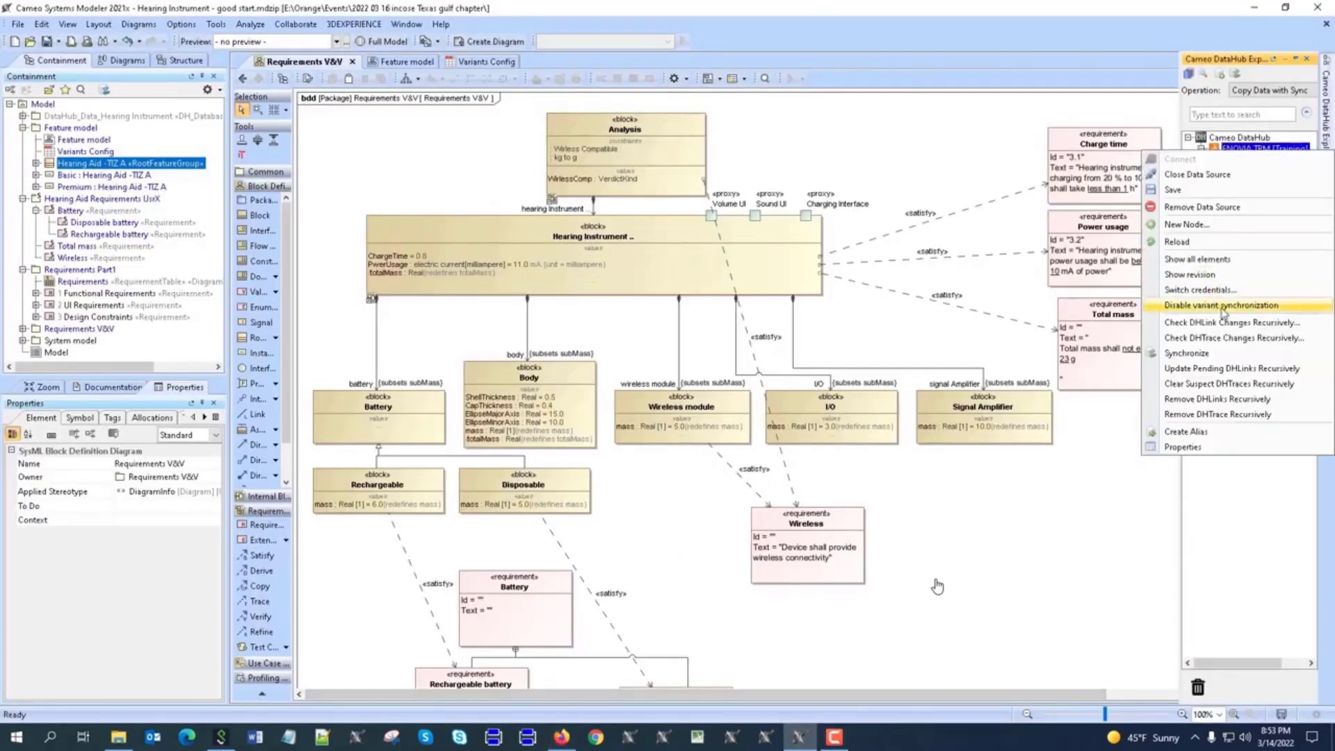
left_click(1252, 519)
right_click(1243, 150)
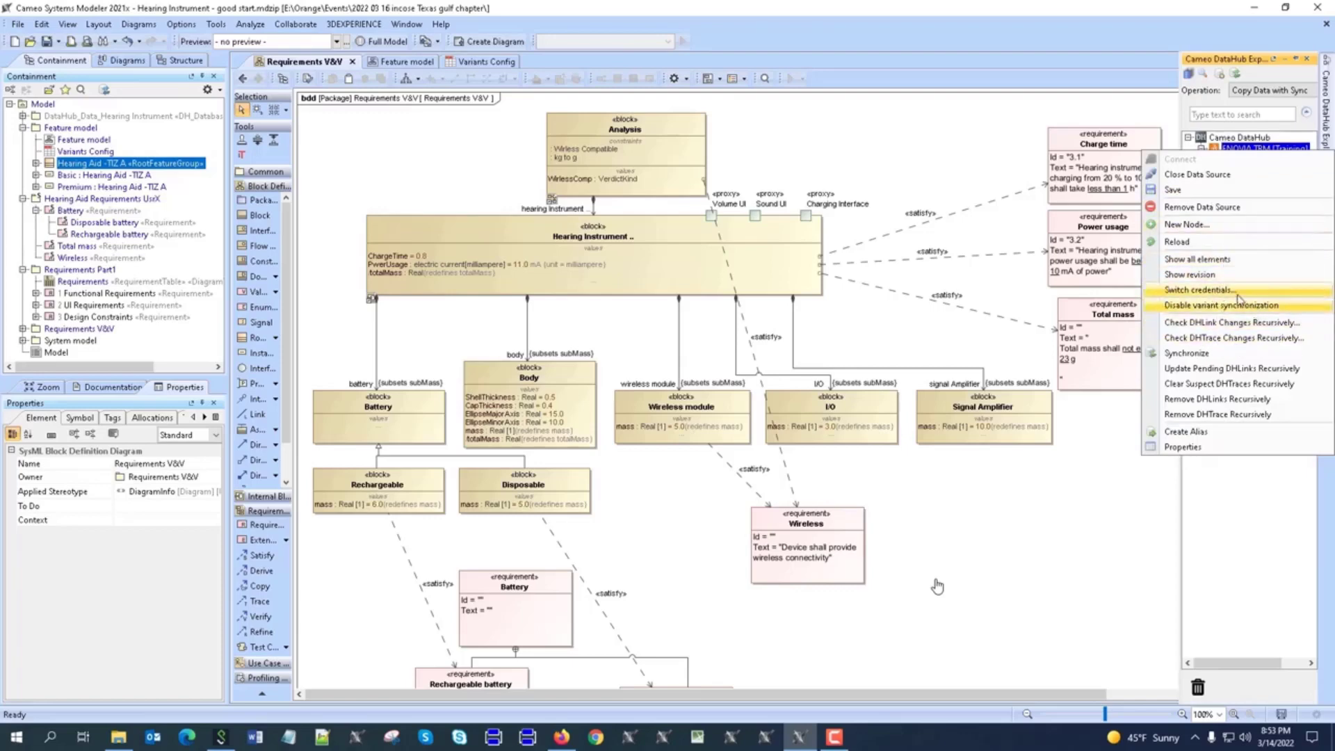
left_click(1249, 323)
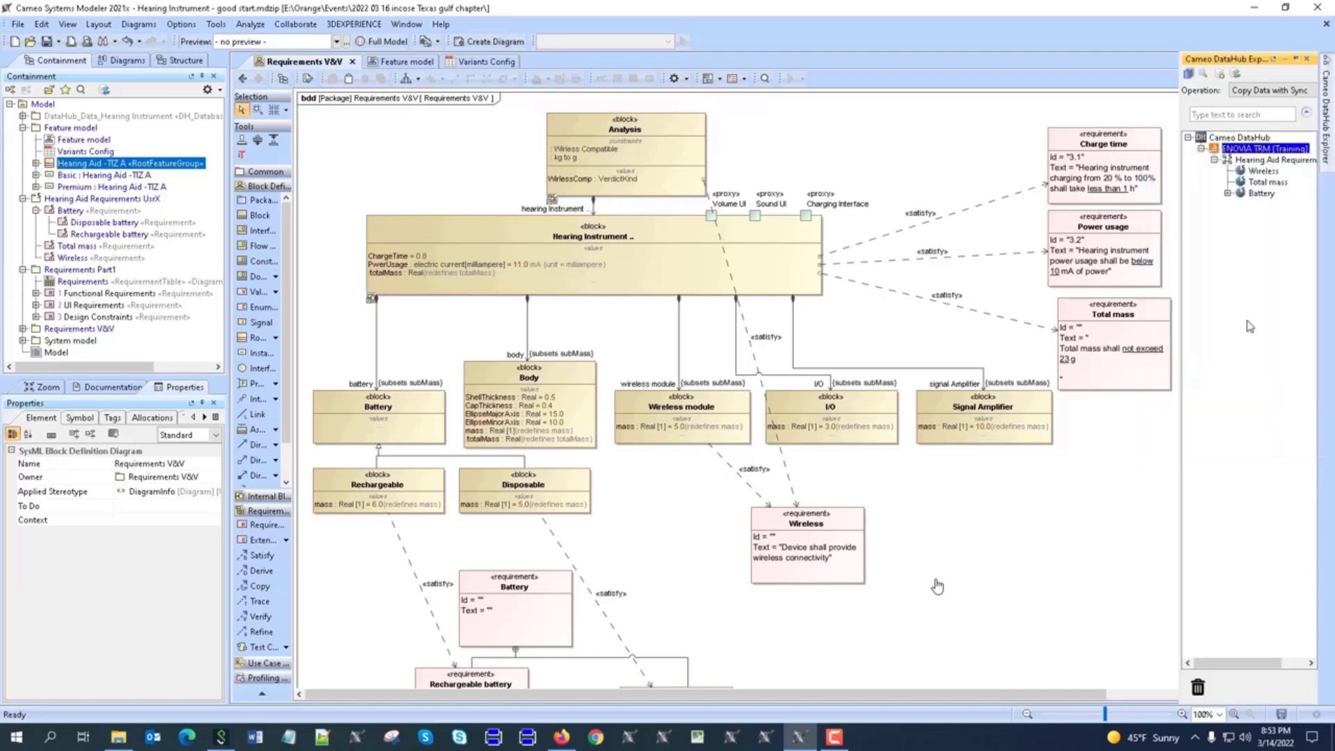
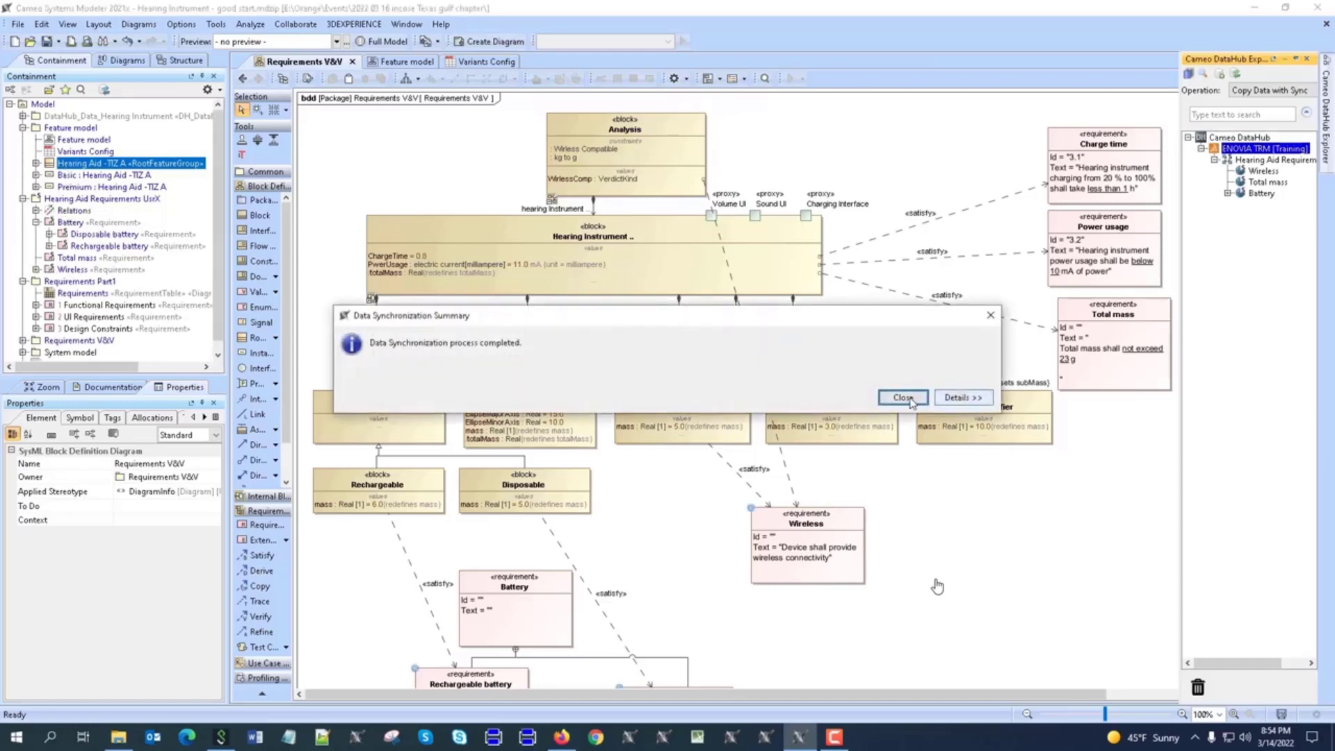
Step: Preview the Basic hearing-aid variant from the Preview dropdown
scroll(646, 425, "down", 5)
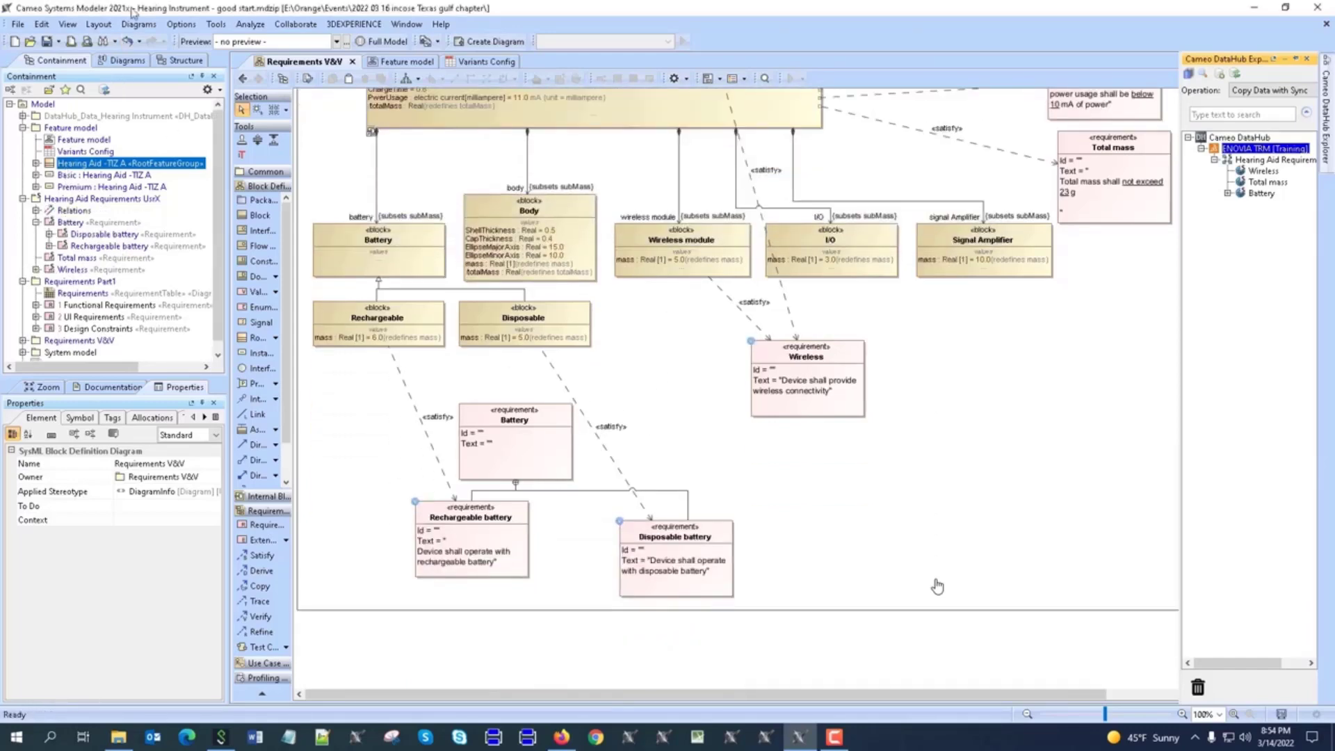
left_click(337, 43)
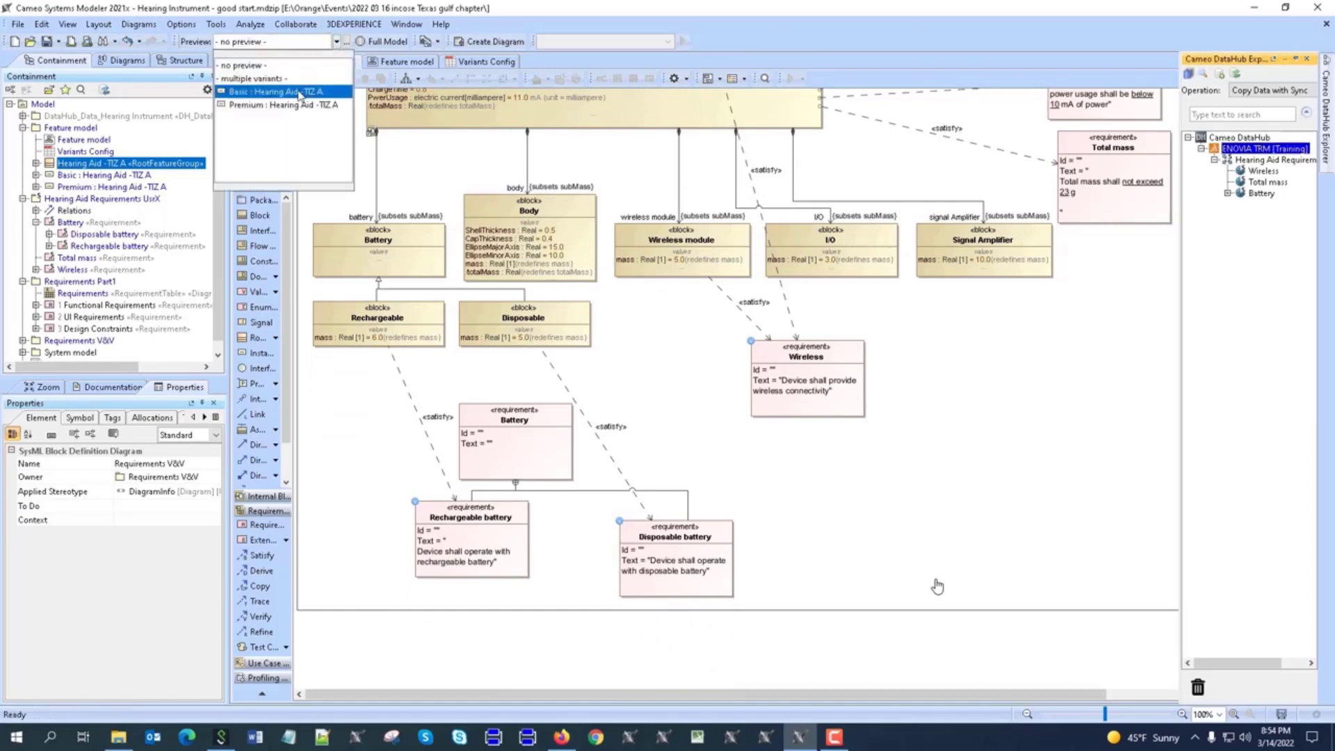
left_click(264, 92)
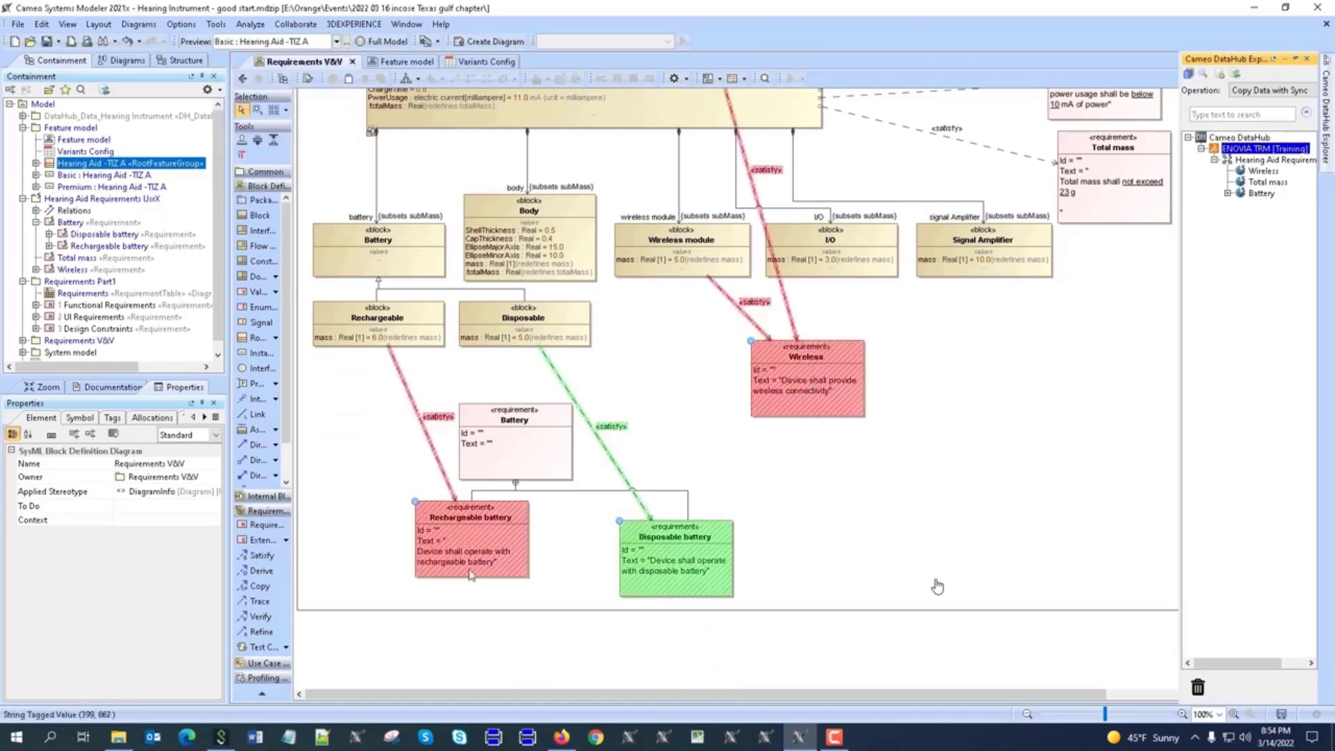
Step: Preview the Premium: Hearing Aid - TIZ A variant and select the Wireless requirement
left_click(336, 42)
left_click(269, 106)
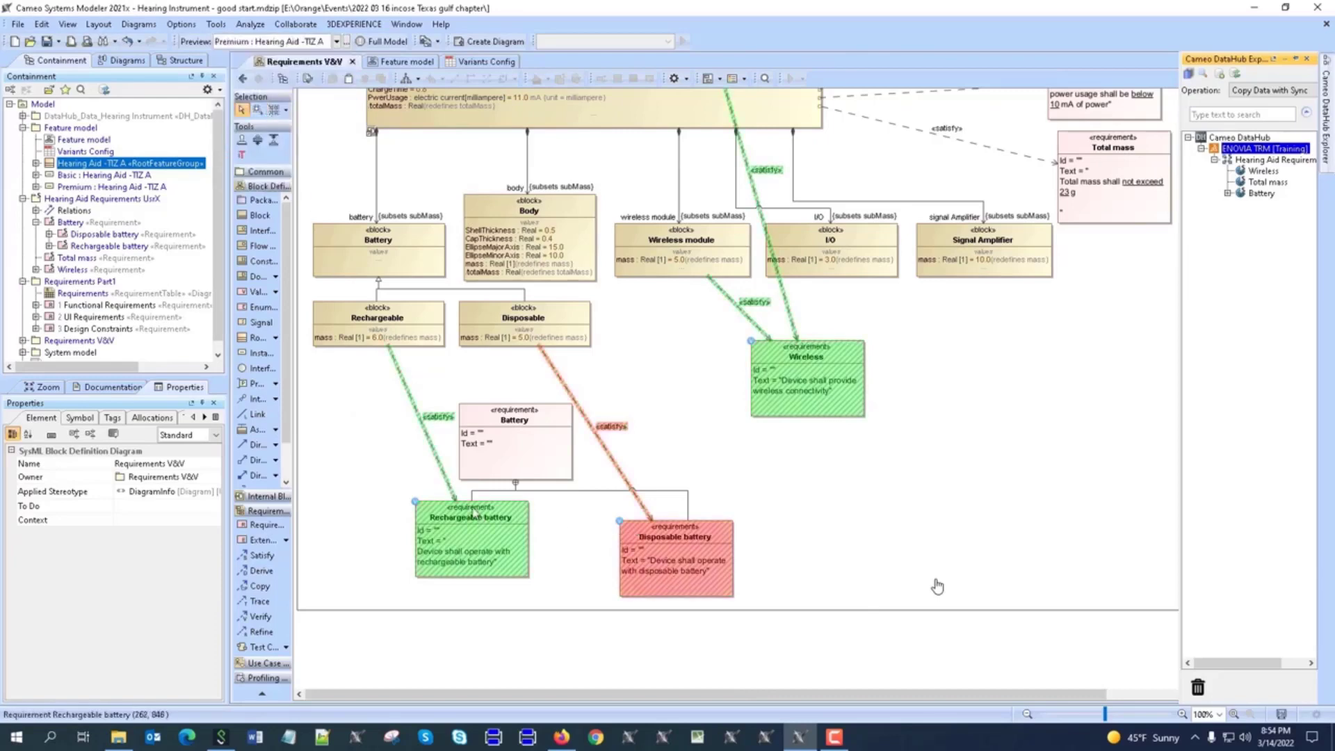
scroll(844, 402, "up", 5)
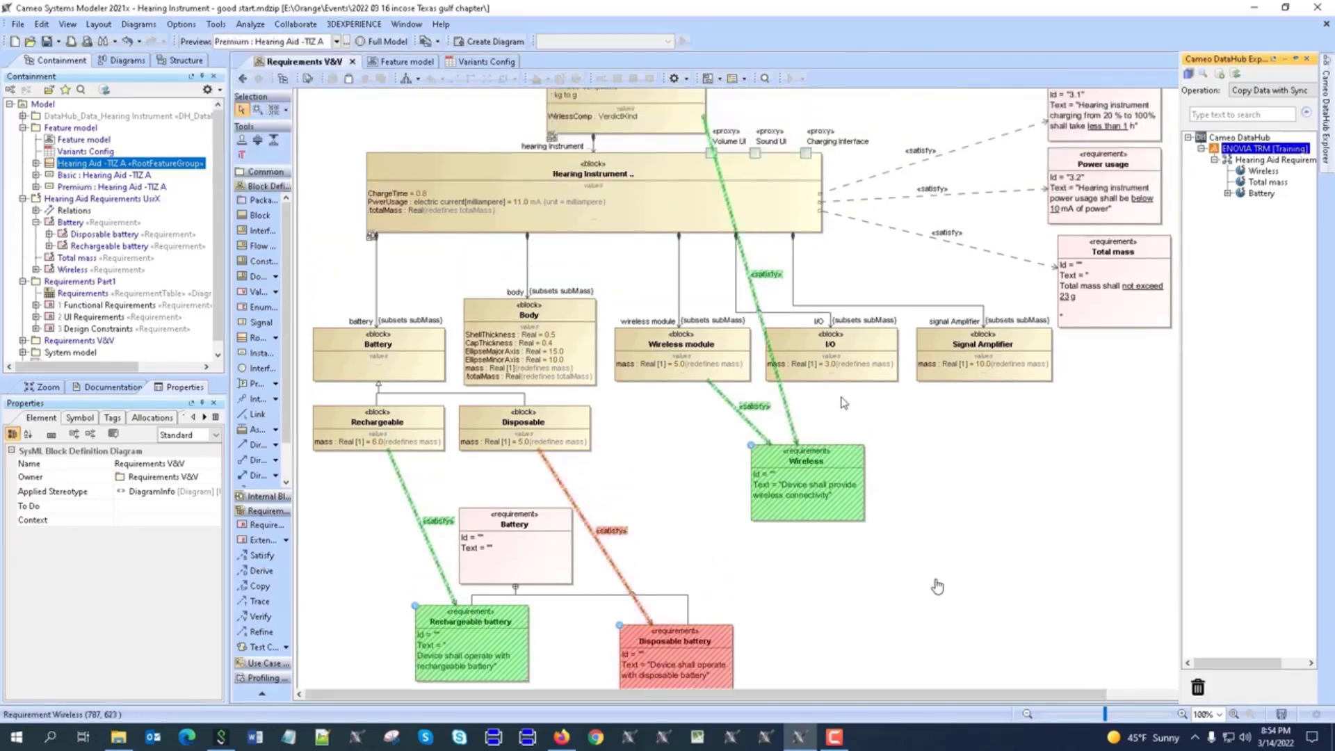
scroll(844, 401, "down", 4)
scroll(799, 402, "up", 3)
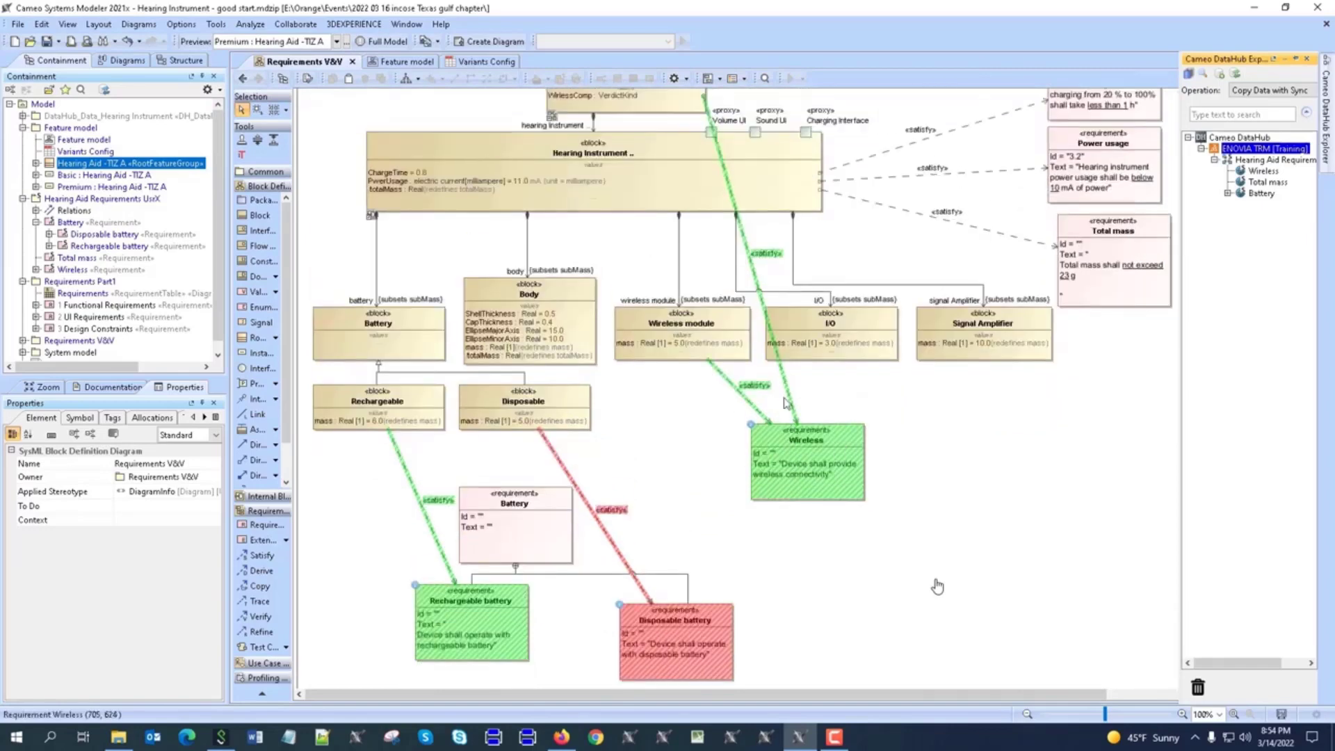
scroll(784, 402, "down", 3)
left_click(781, 414)
Step: Add an Existence variation point to the Wireless requirement
right_click(778, 415)
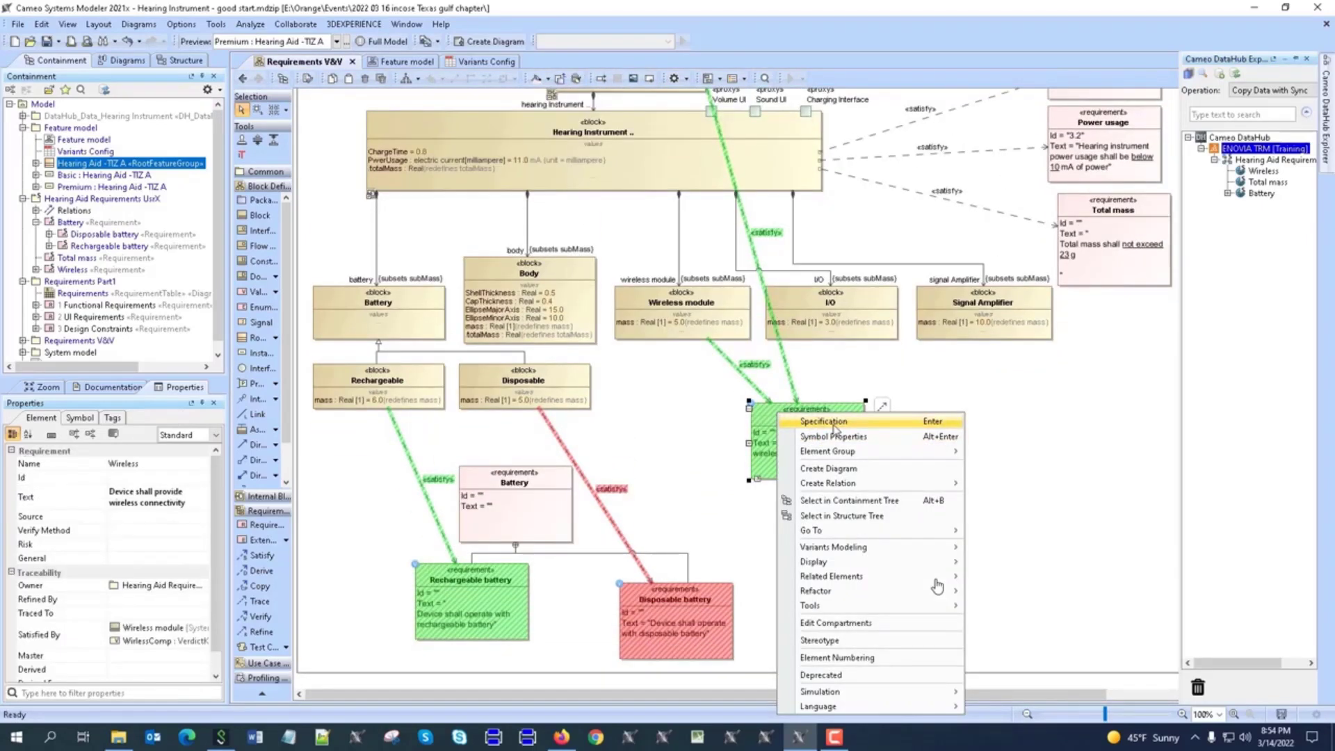
left_click(835, 422)
left_click(857, 590)
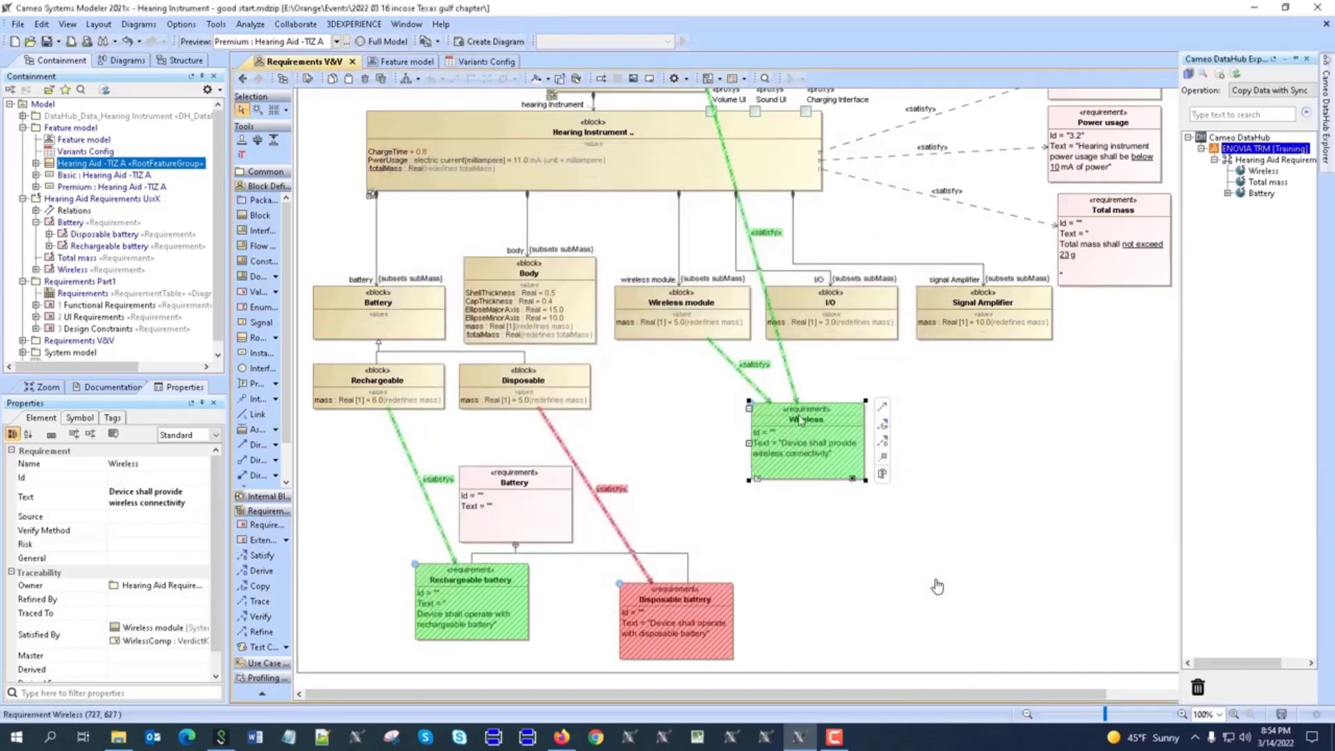
right_click(801, 420)
mouse_move(970, 548)
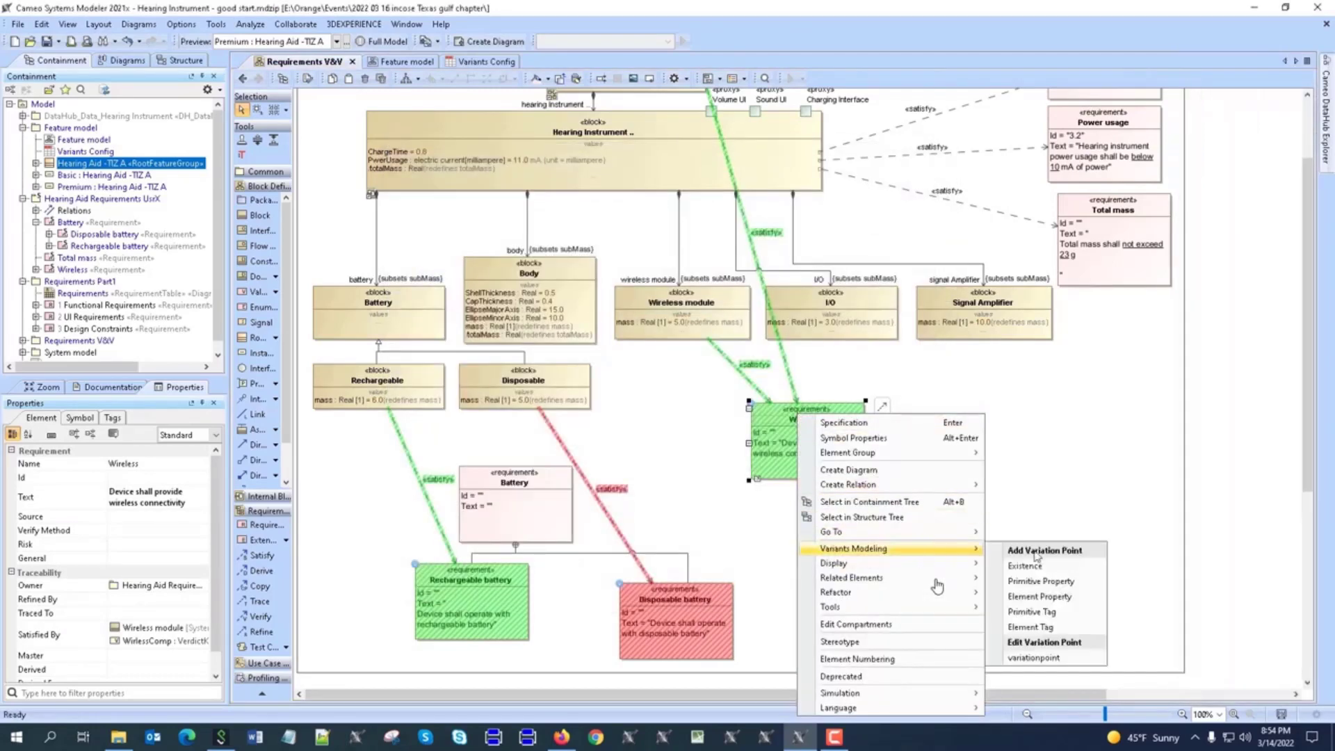
left_click(1034, 657)
Step: Add the Wireless module block as the variation point's constrained element
left_click_drag(625, 153, 120, 123)
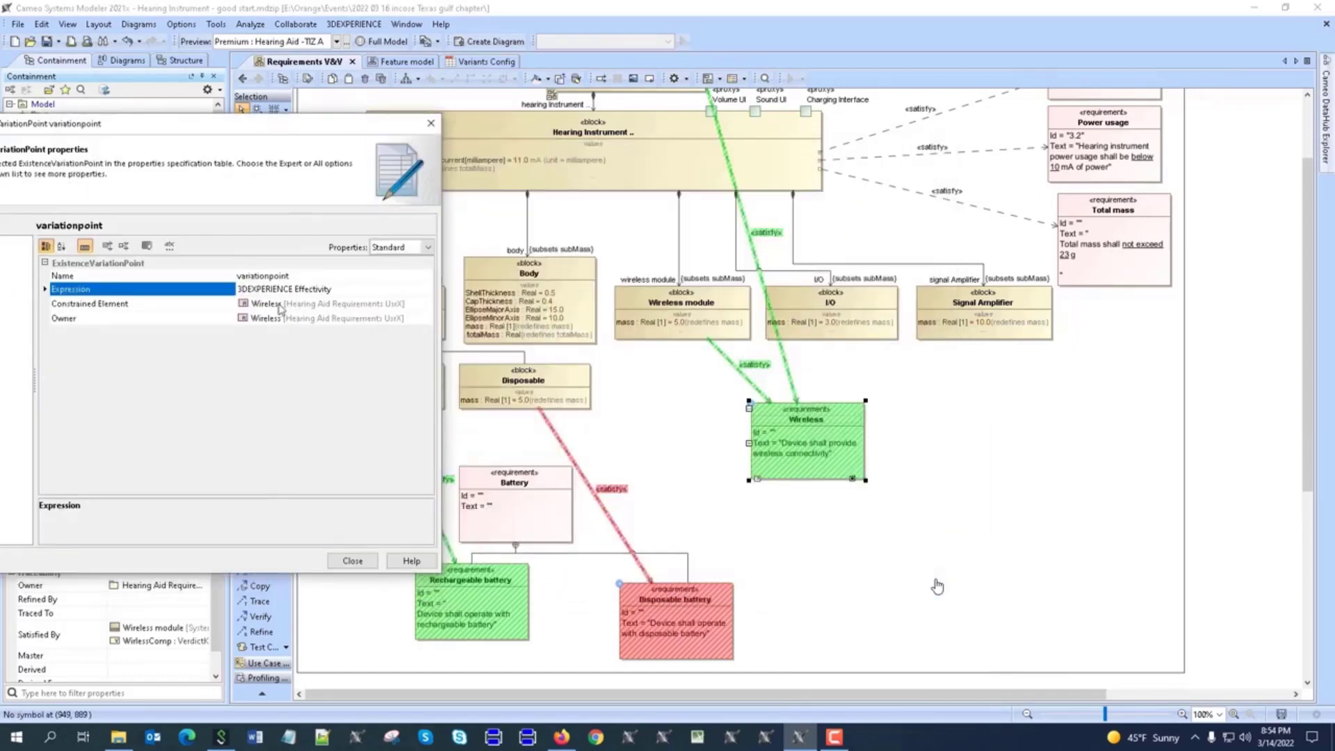
left_click(341, 305)
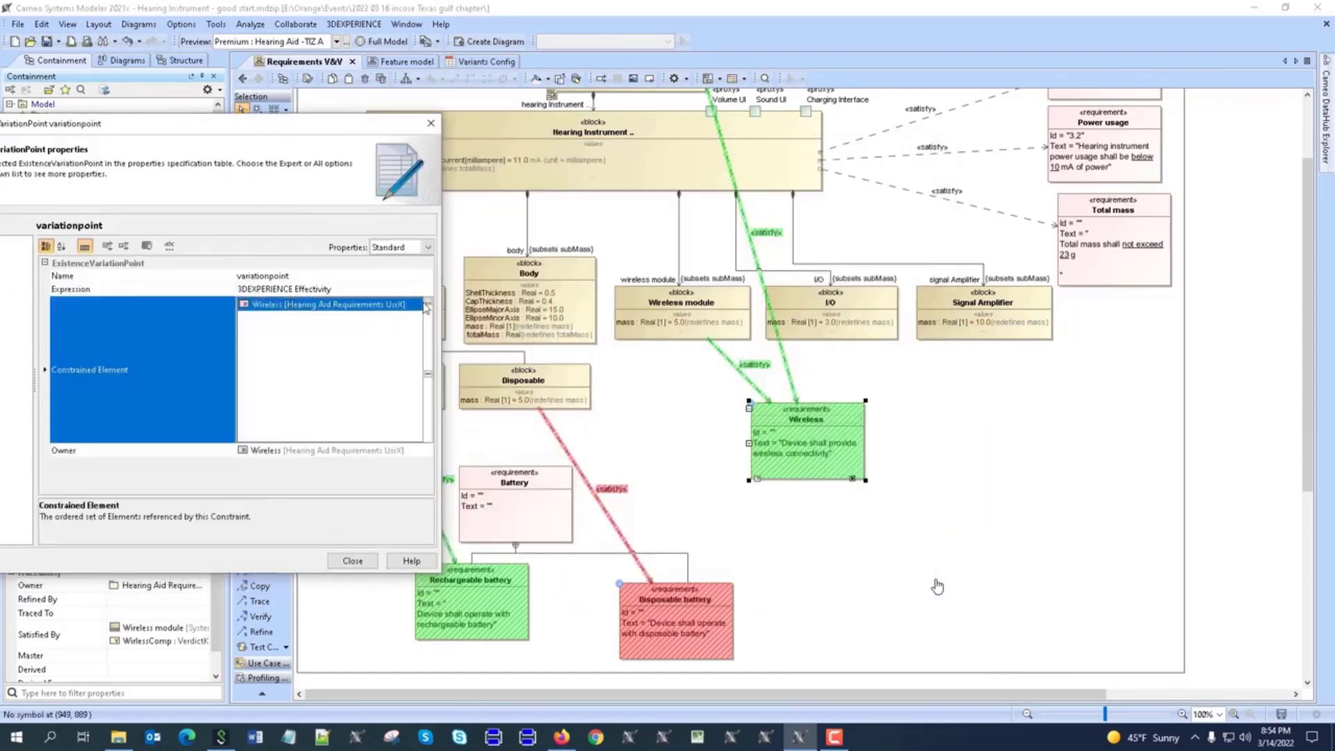
left_click(428, 304)
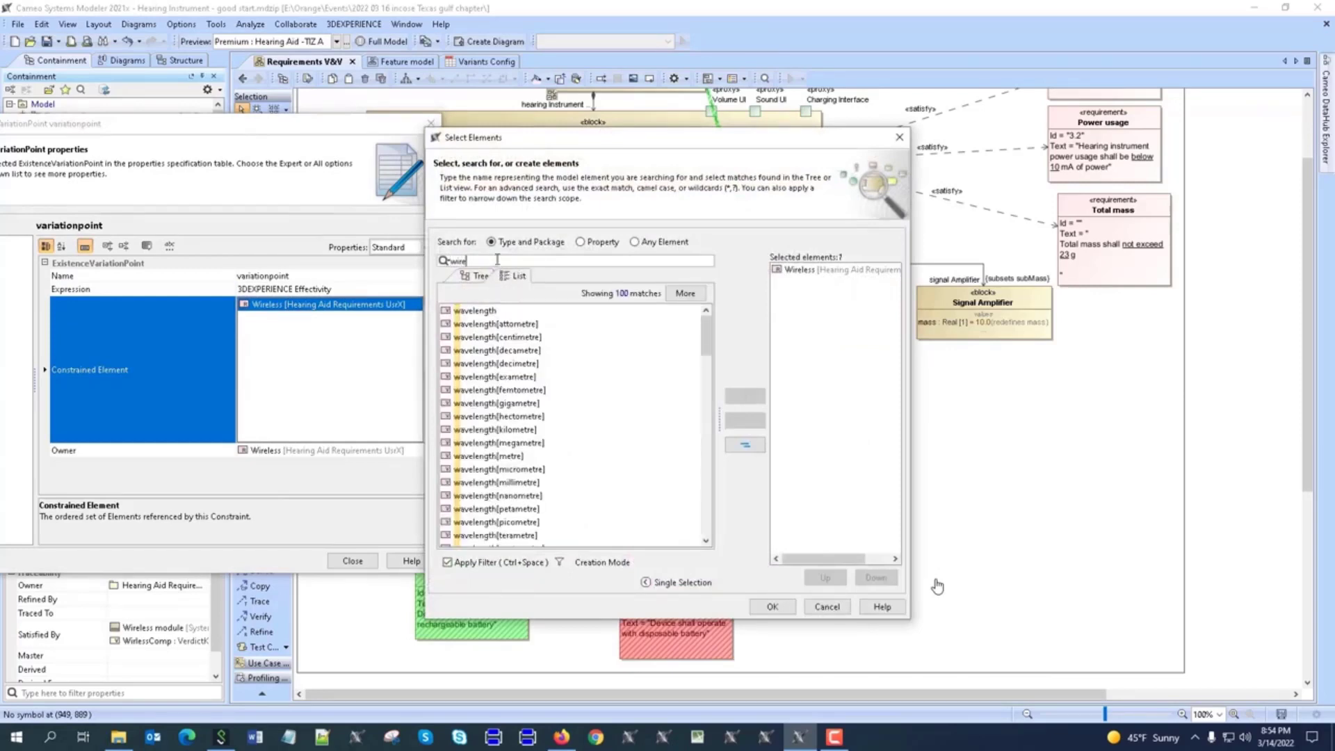
left_click(477, 338)
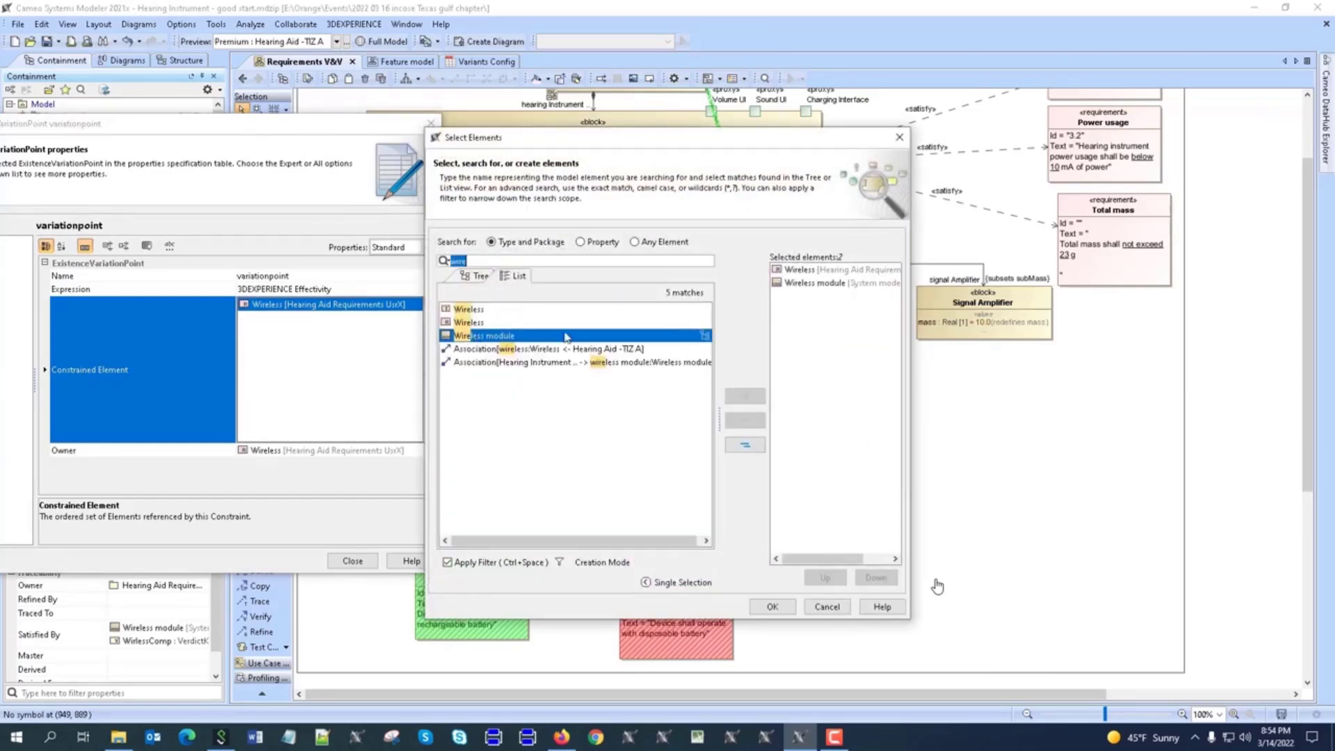
left_click(772, 611)
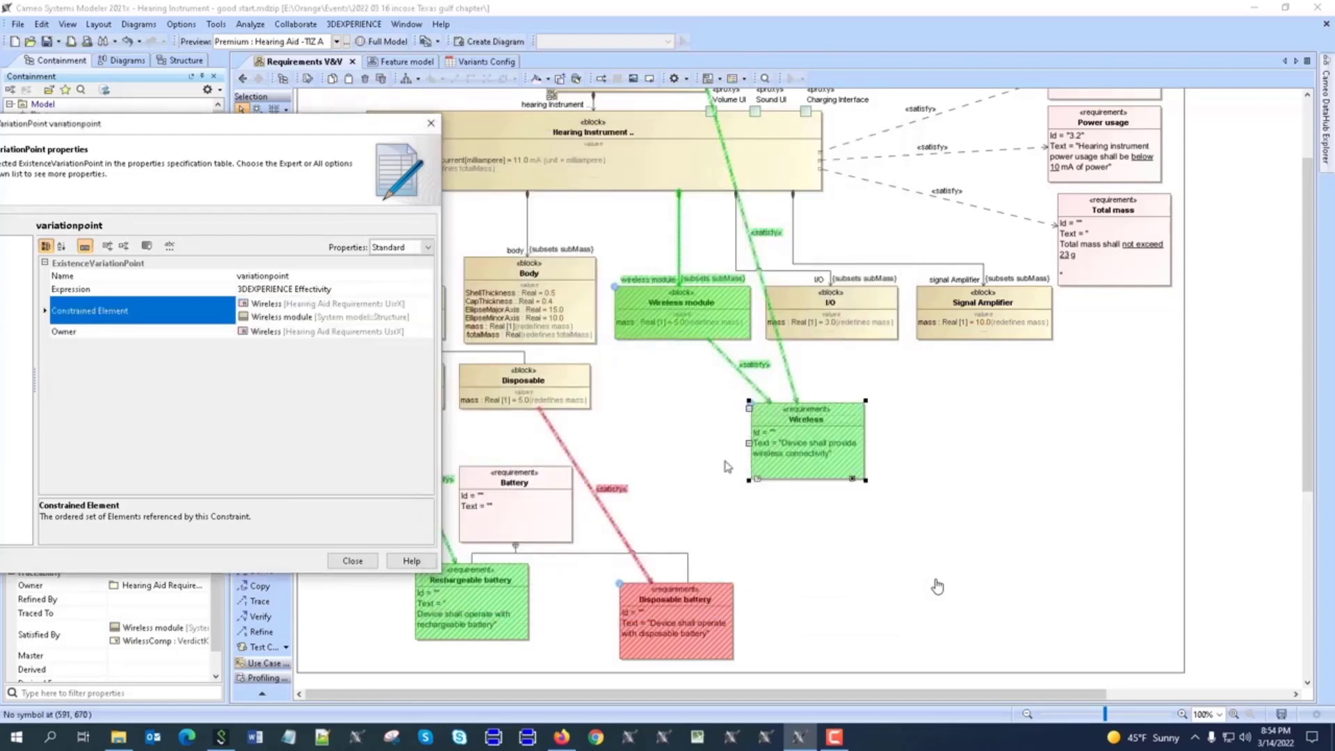
left_click(345, 562)
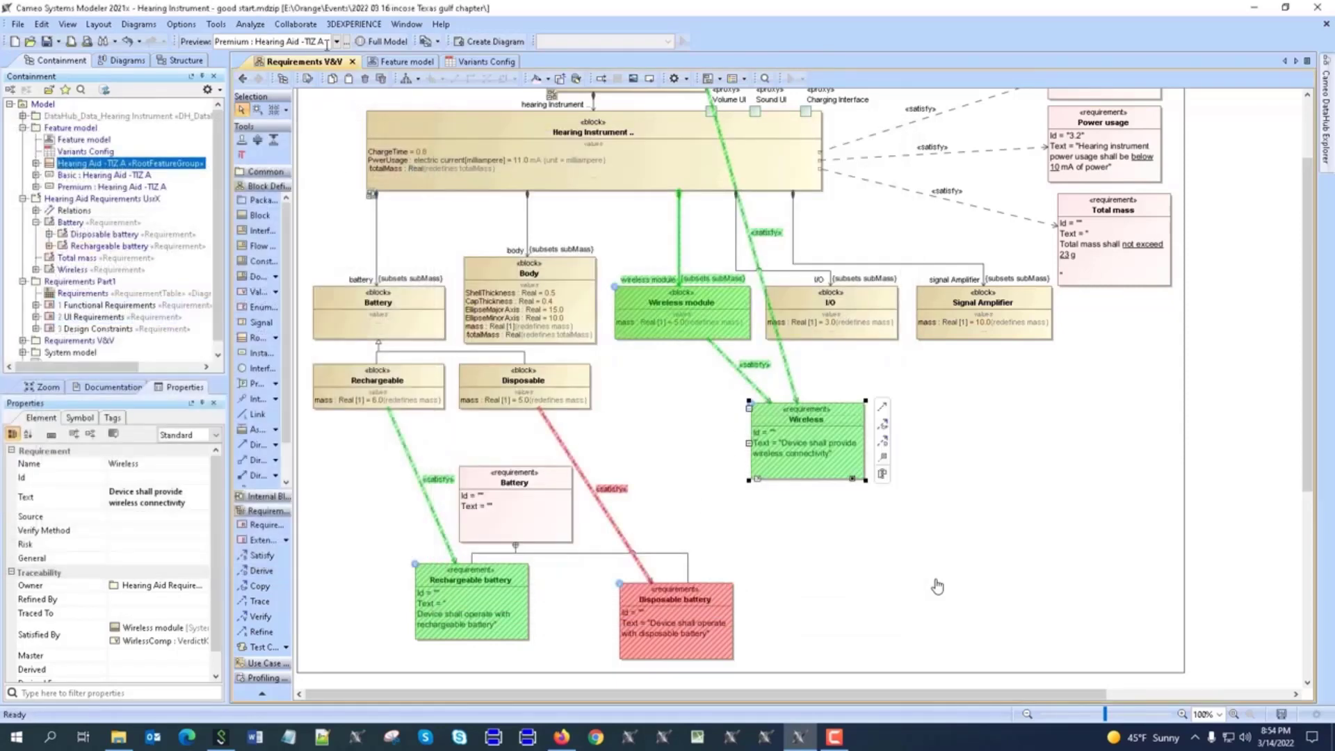
scroll(419, 391, "down", 2)
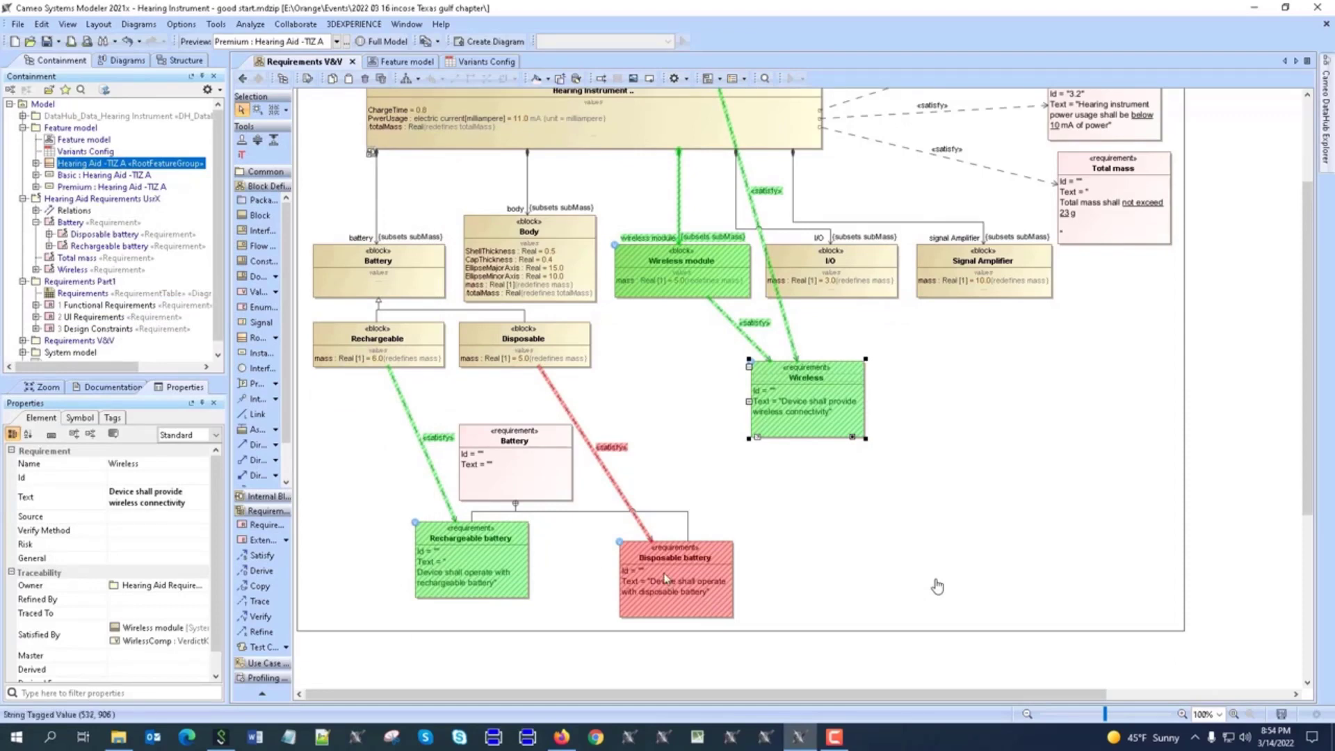
Step: Add an Element Property variation point to the battery part
scroll(360, 306, "up", 3)
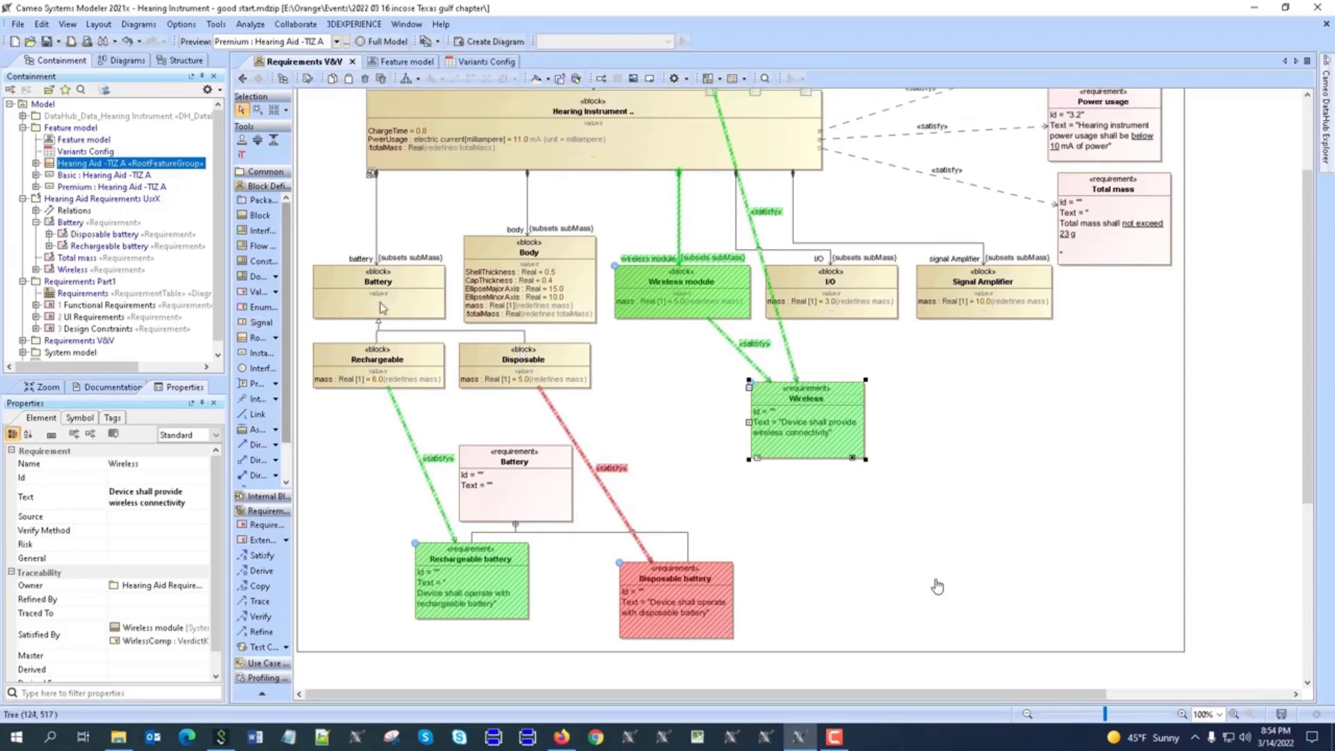
left_click(359, 302)
right_click(360, 306)
key("Escape")
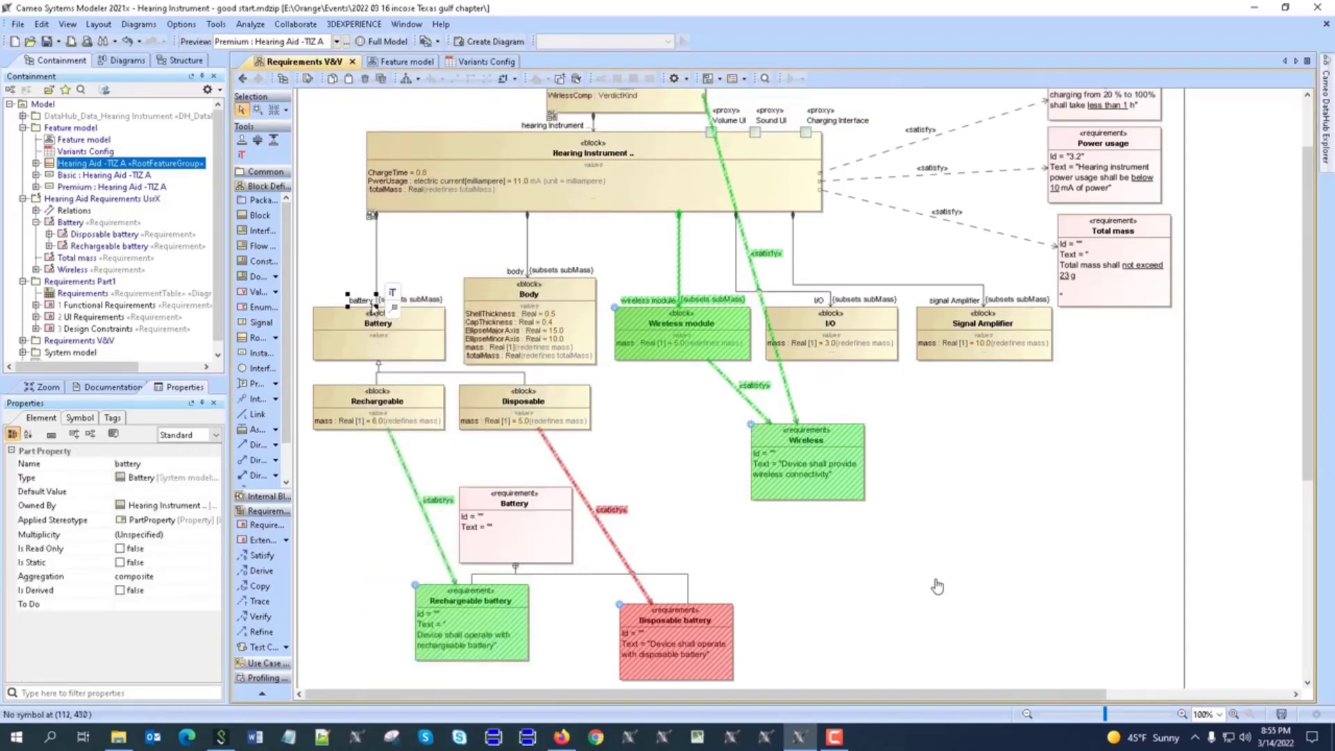
right_click(355, 306)
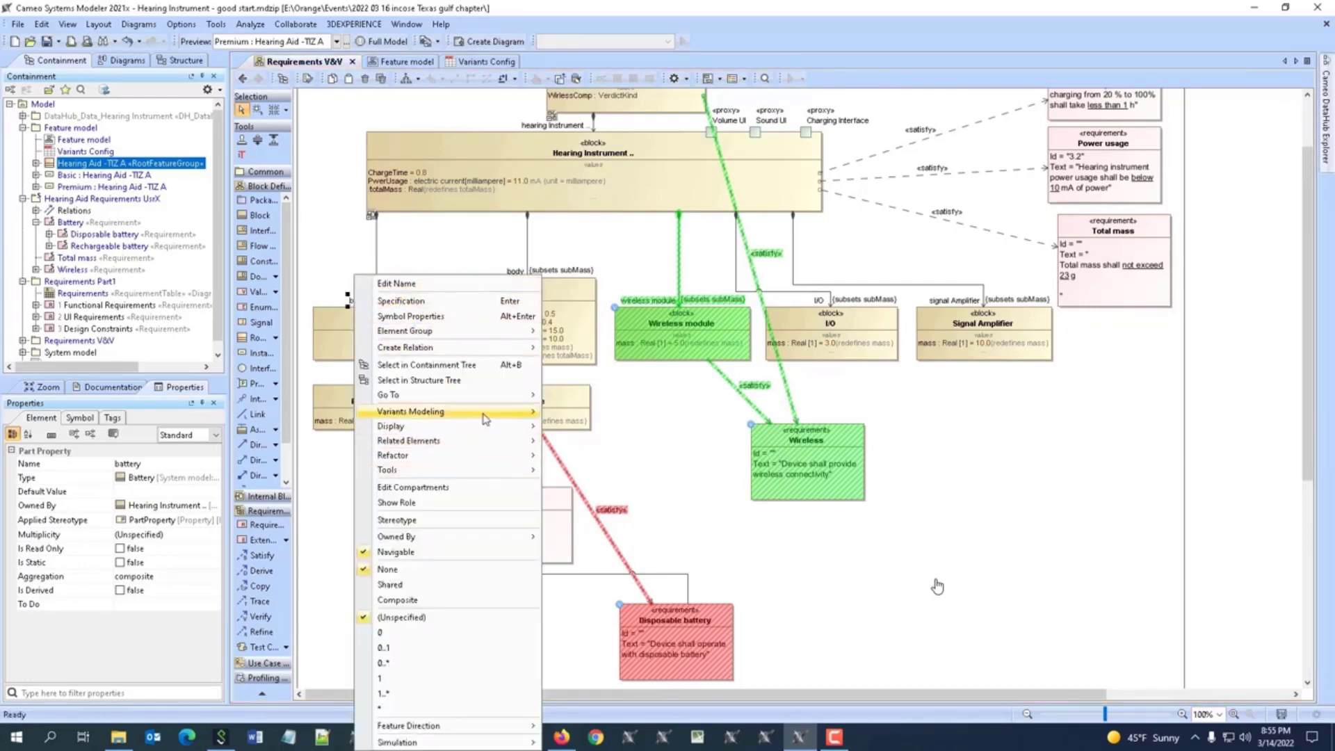
mouse_move(491, 416)
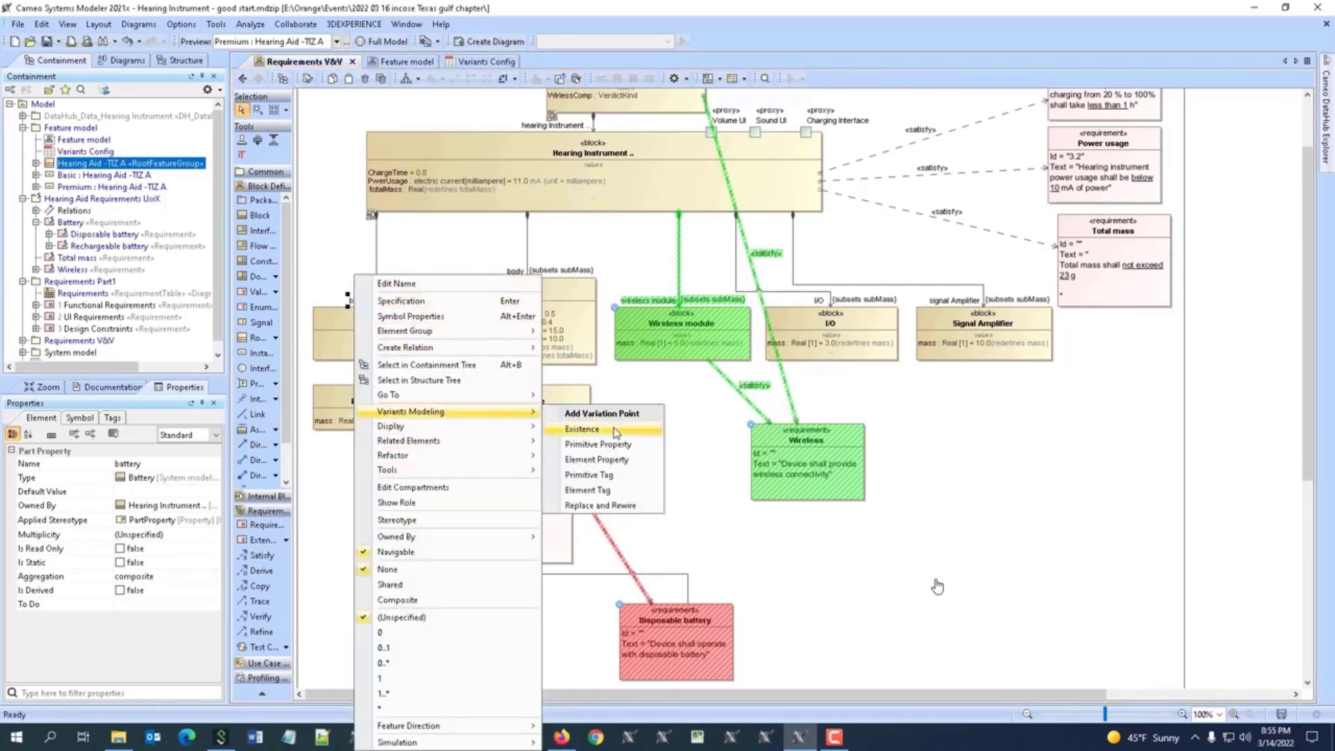
left_click(637, 465)
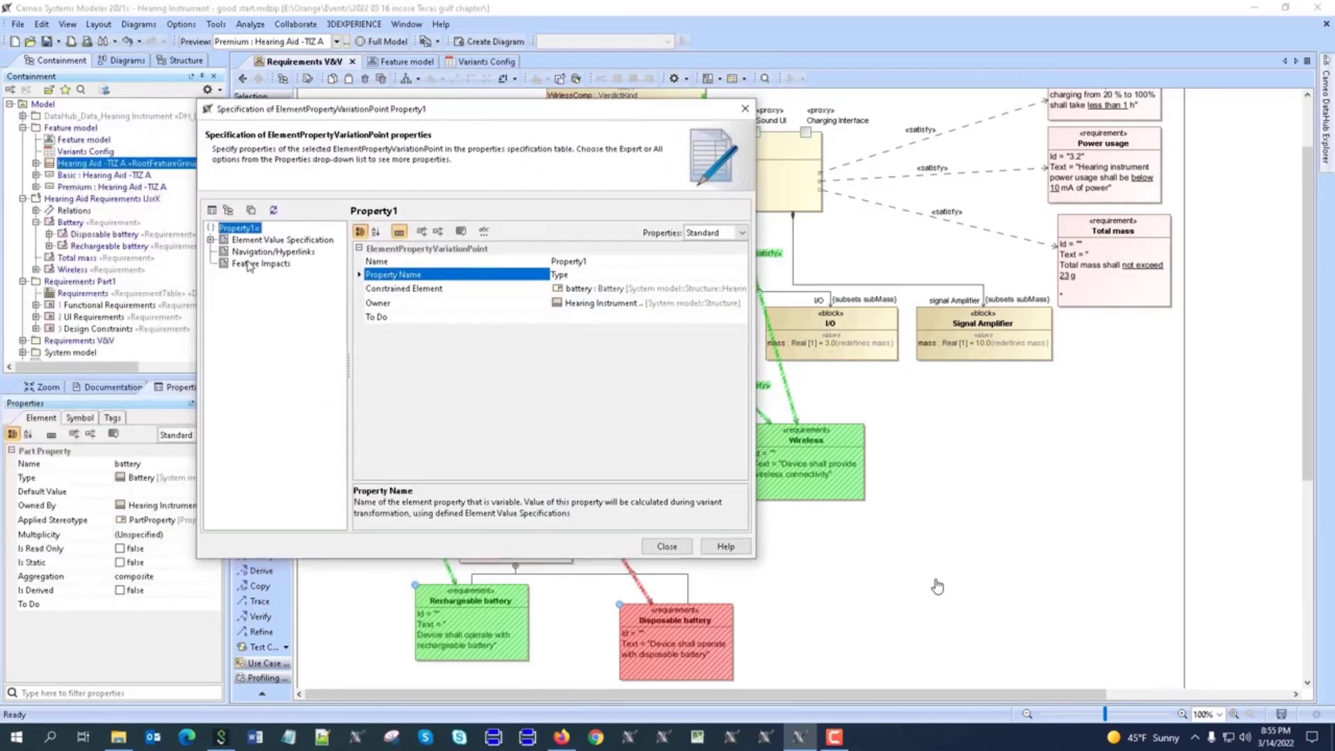
Step: Create a feature impact set to battery : Battery [1]
left_click(249, 264)
left_click(637, 535)
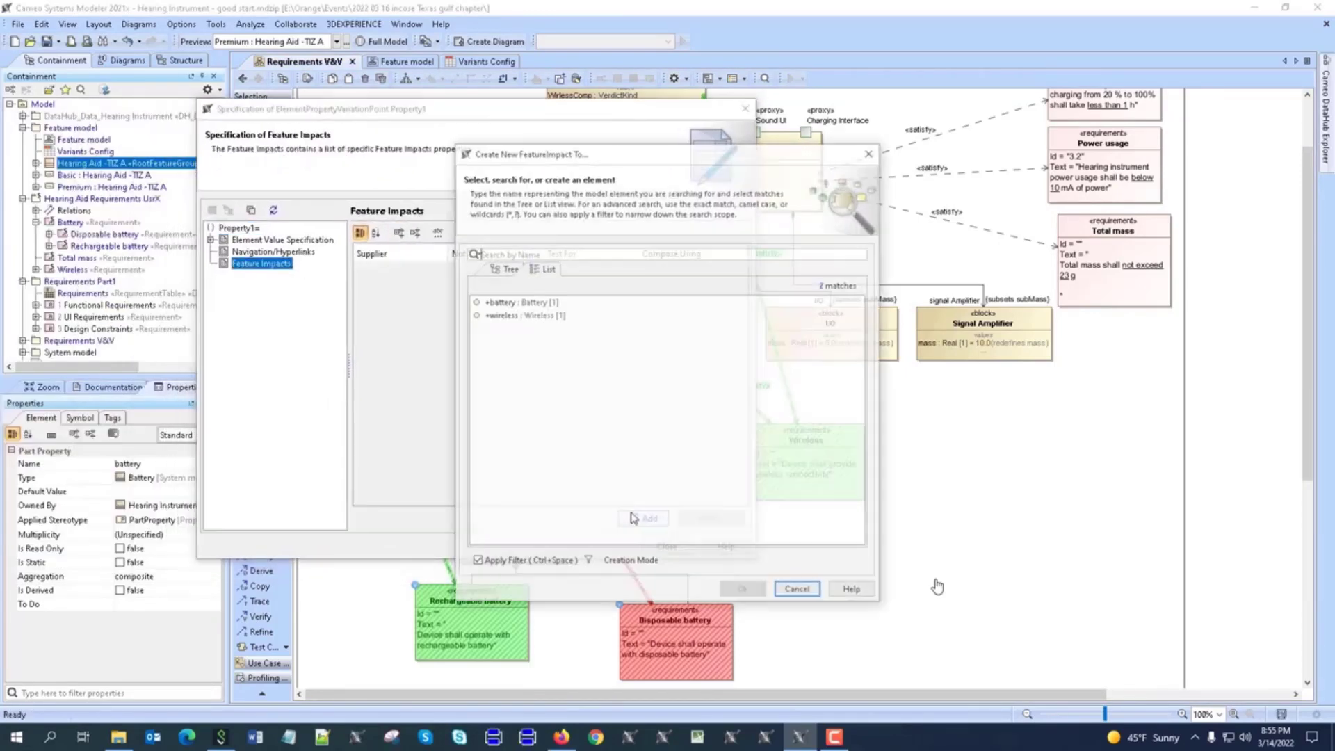
left_click(501, 317)
left_click(499, 302)
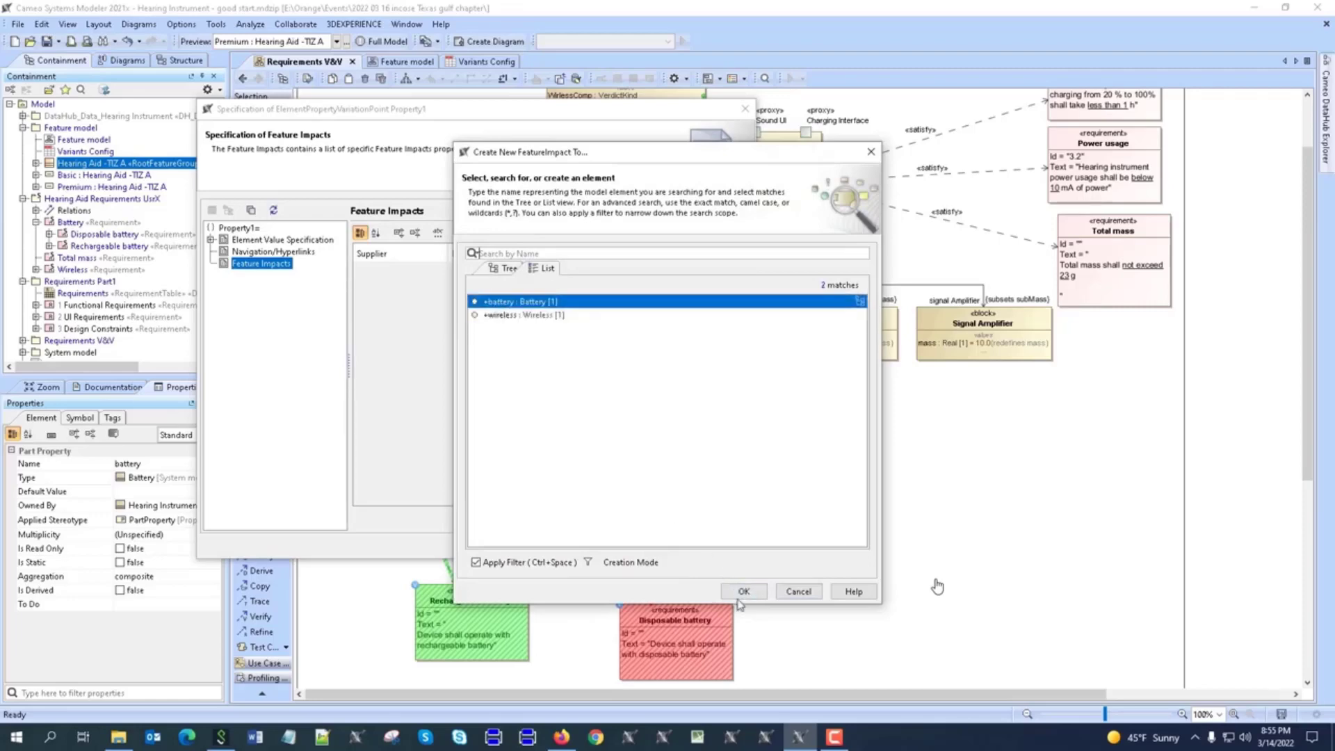
left_click(743, 591)
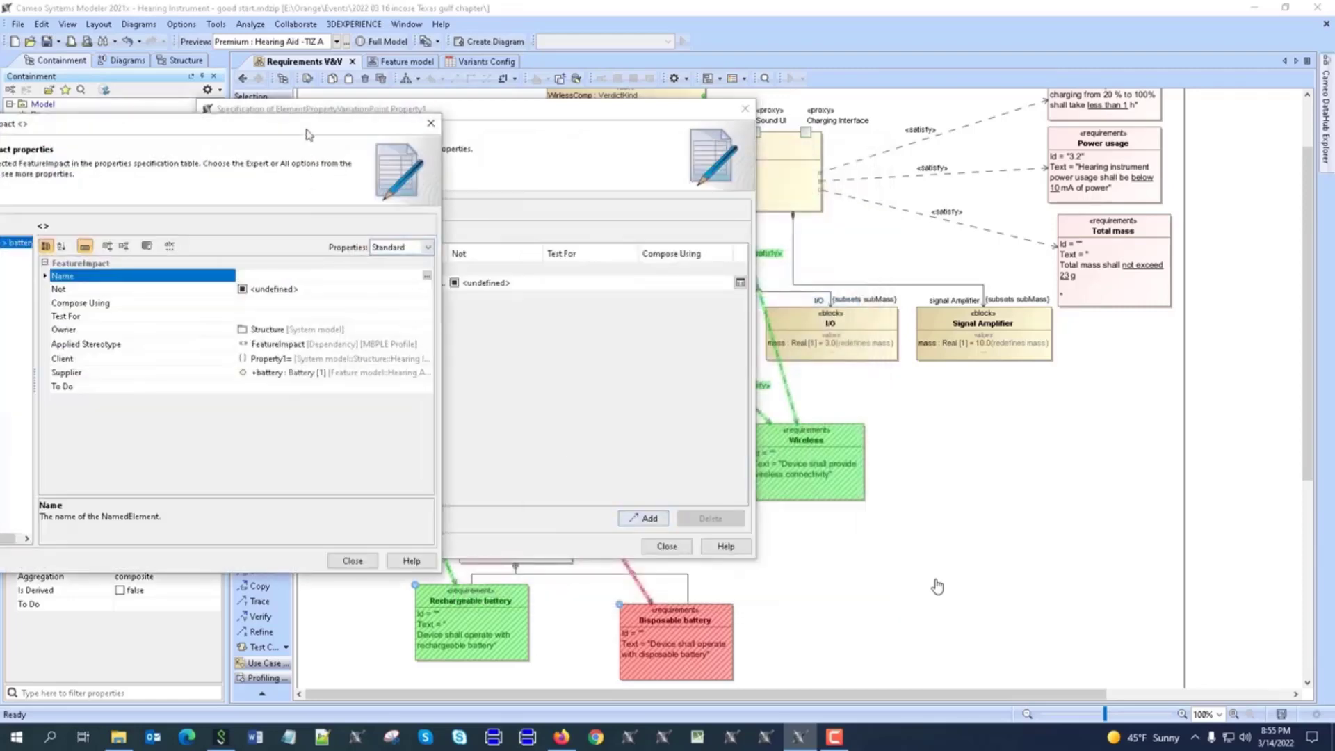
left_click(431, 123)
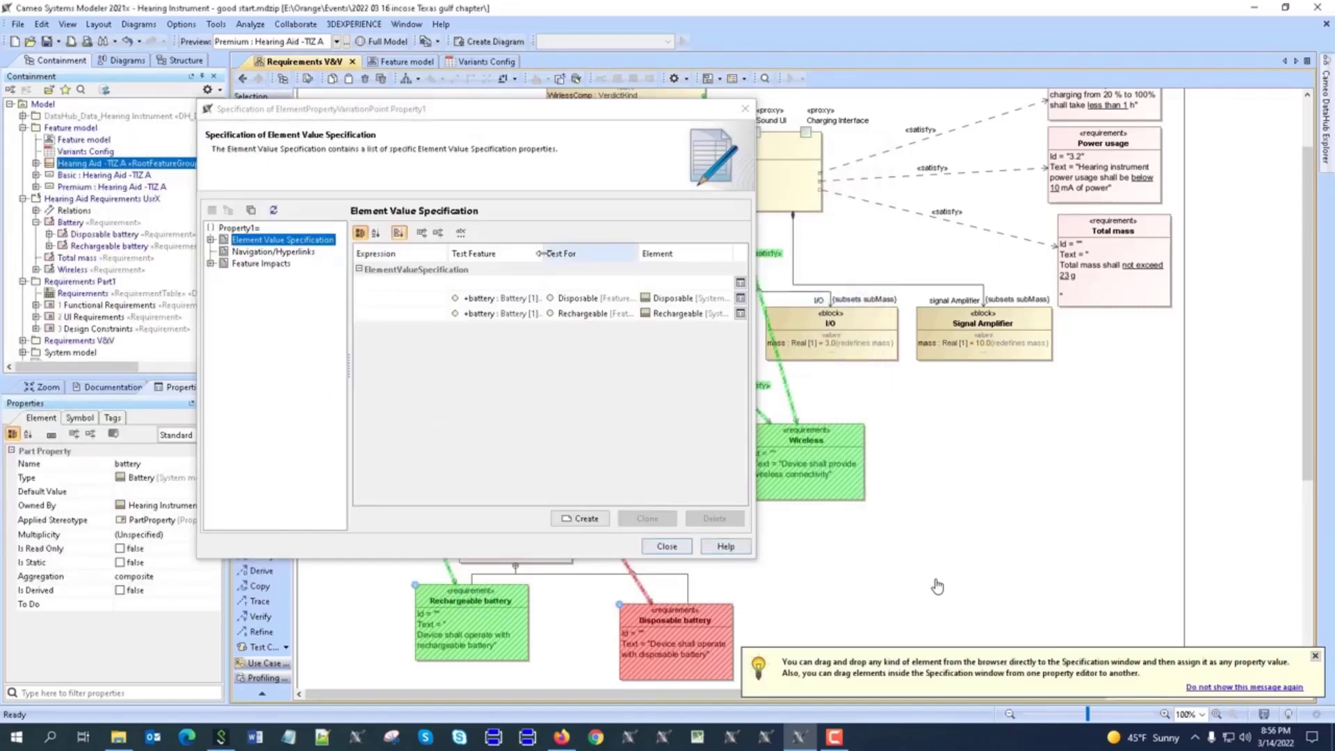
left_click(666, 546)
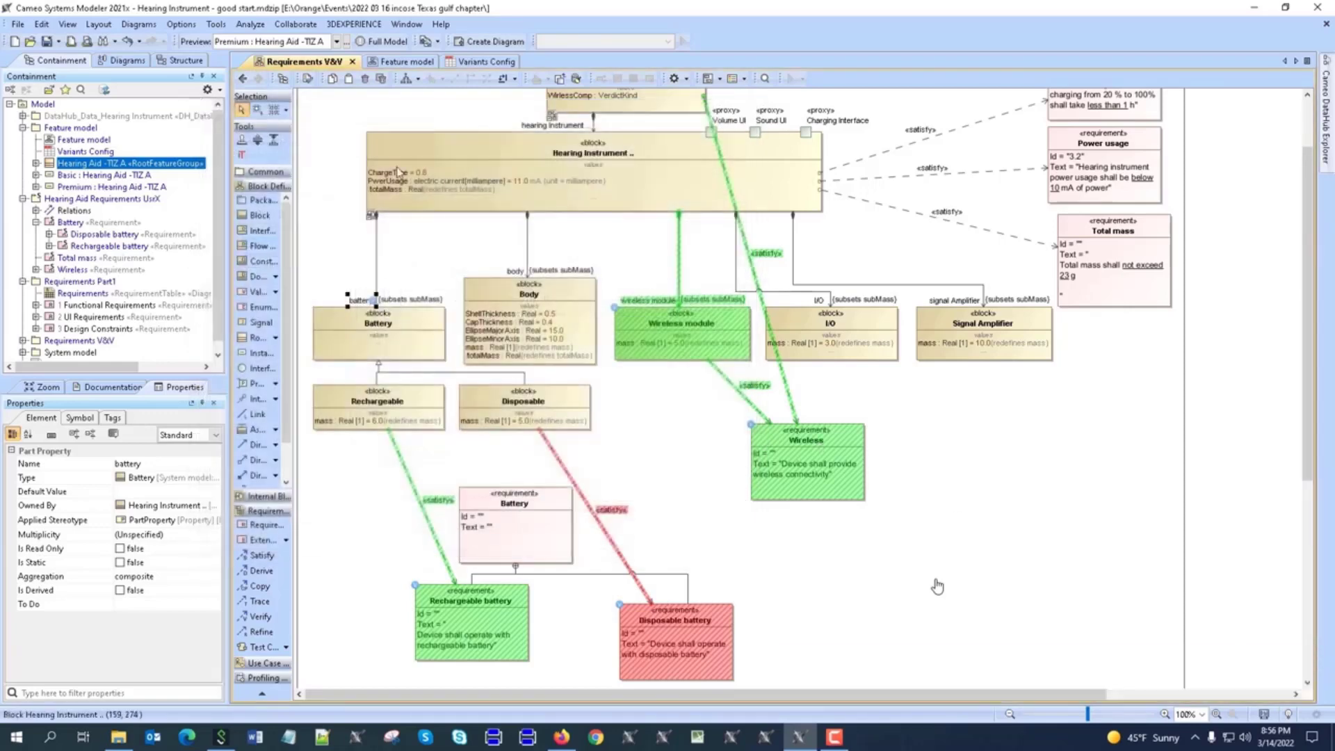
Step: Switch the preview back to the Basic variant and open the Tools menu
left_click(337, 43)
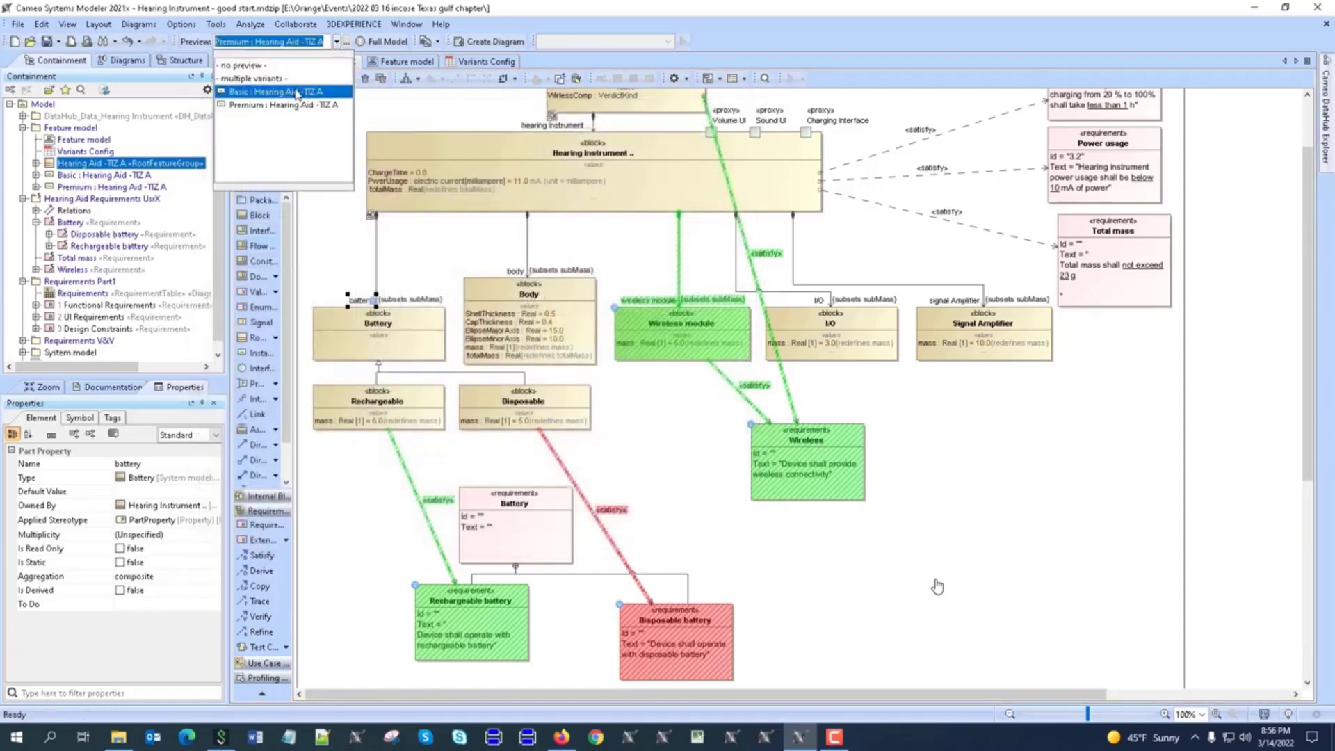
left_click(327, 98)
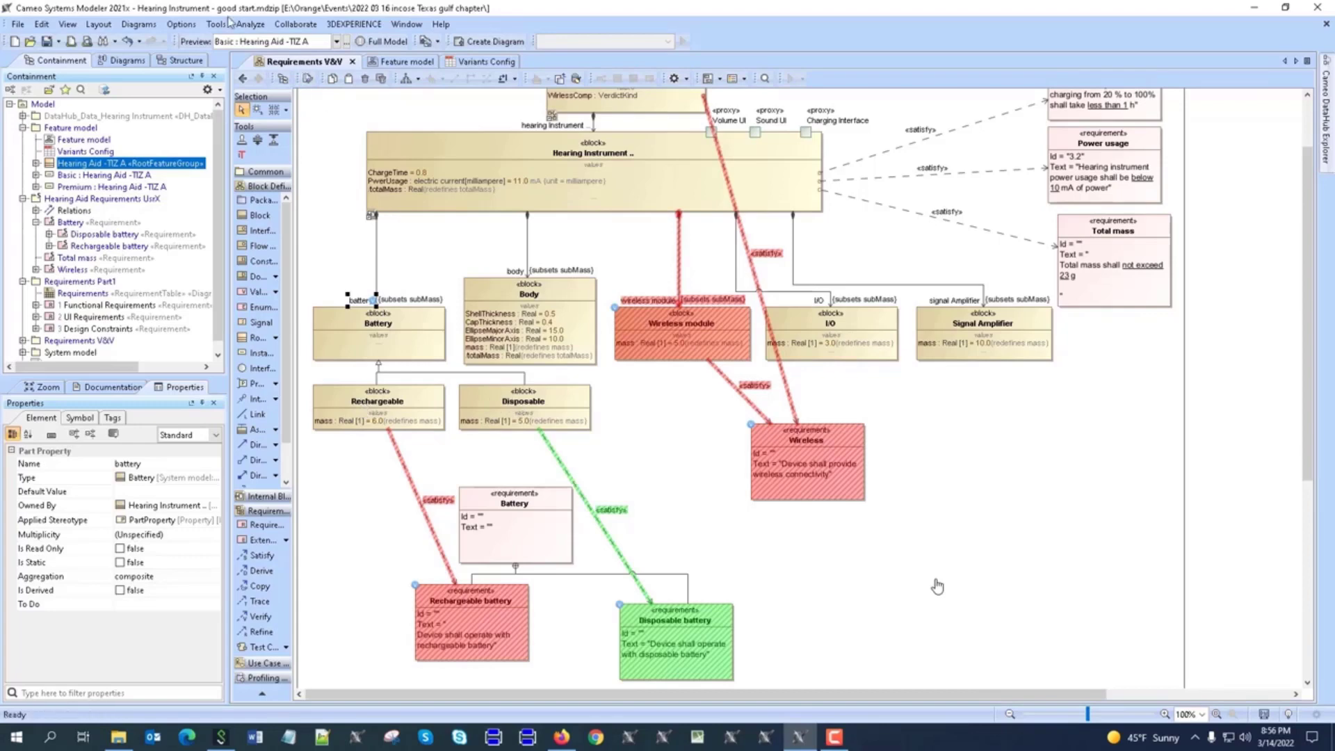
left_click(249, 25)
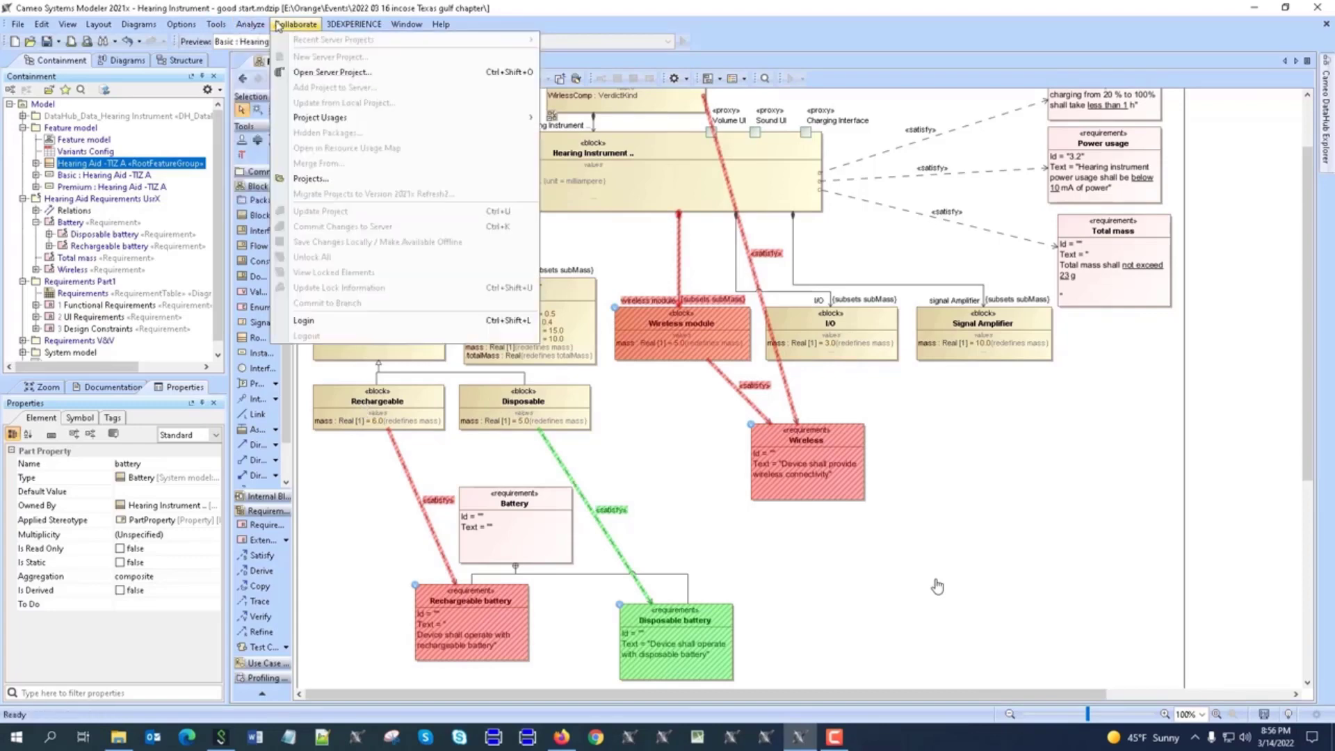
Step: Start Variant Realization with Requirements V&V, Requirements Part1 and System model as sources
mouse_move(320, 26)
mouse_move(216, 24)
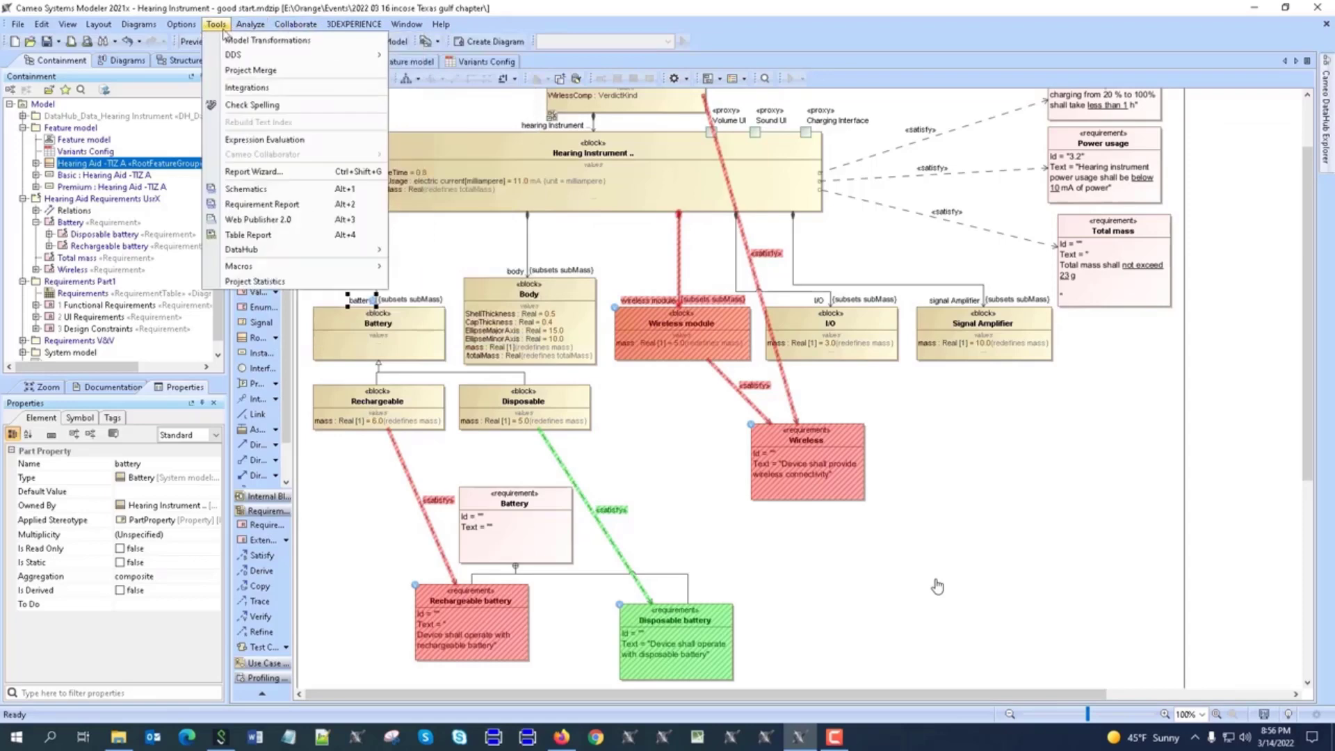
left_click(306, 42)
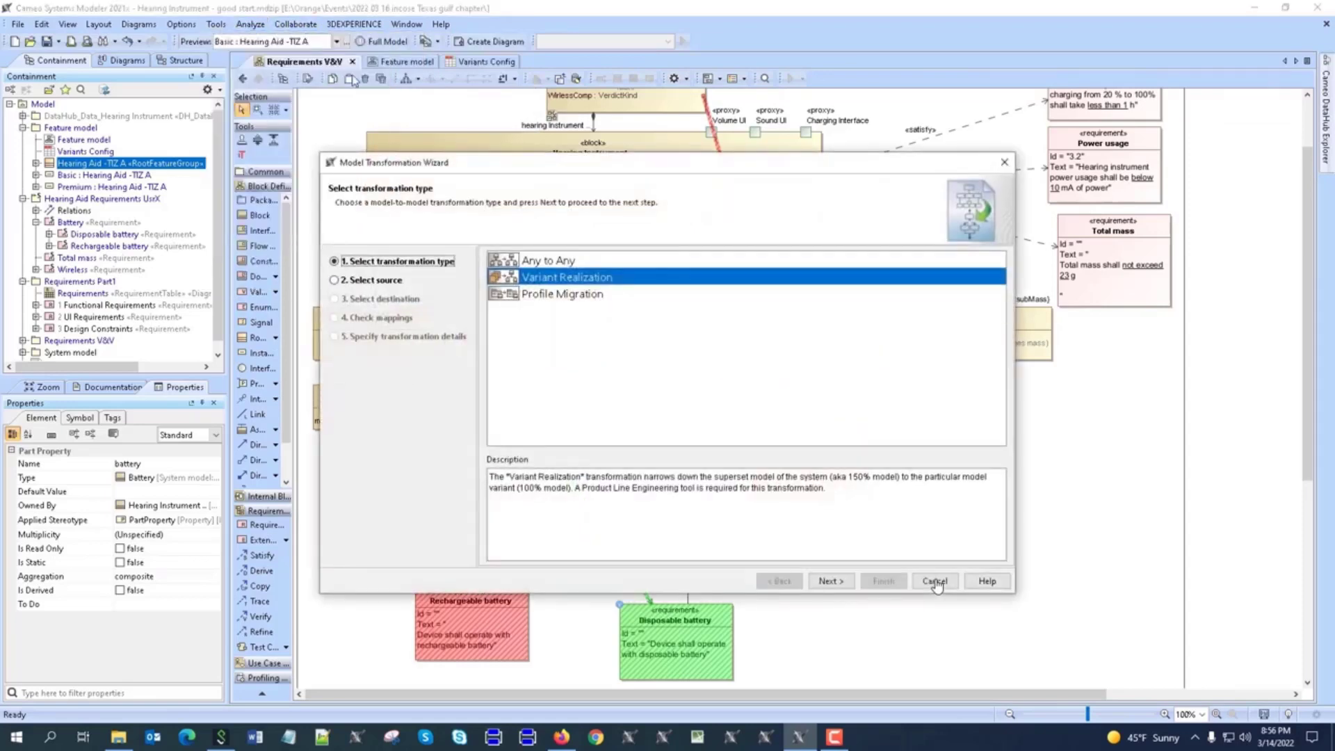
left_click(831, 583)
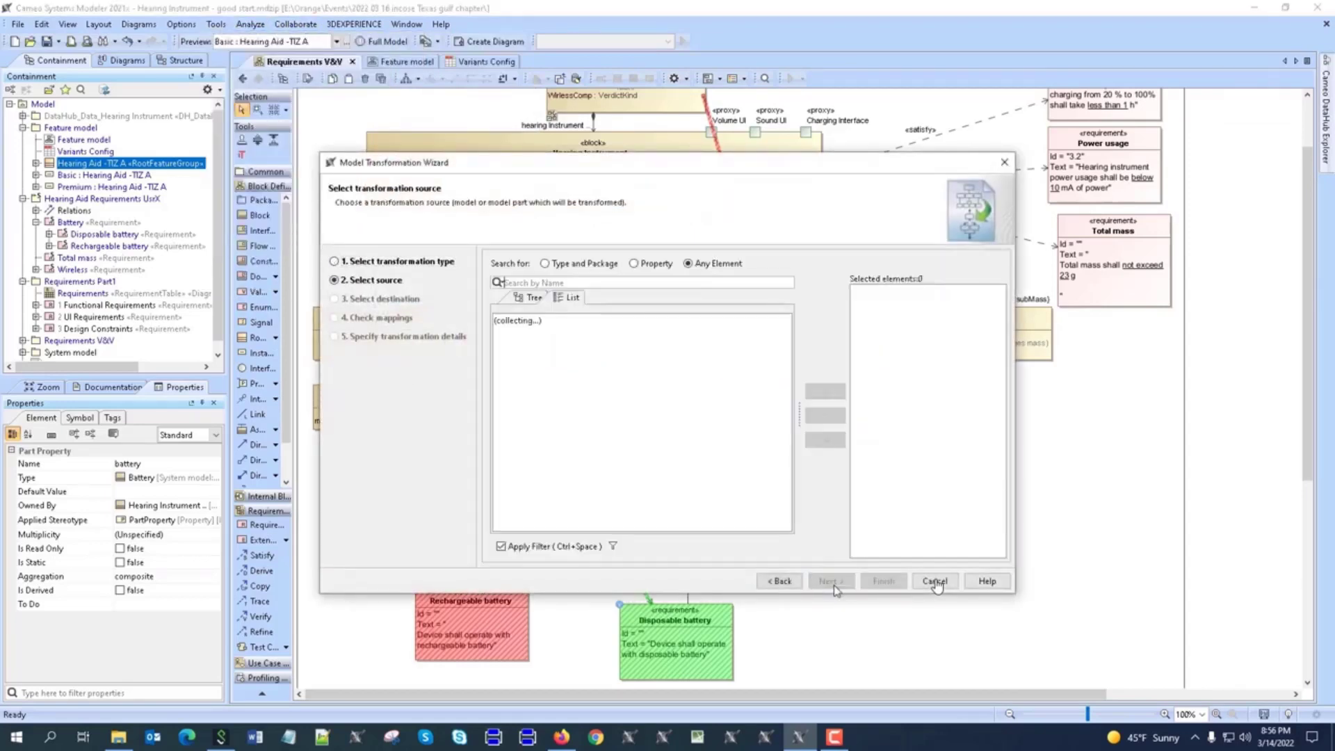
left_click(515, 297)
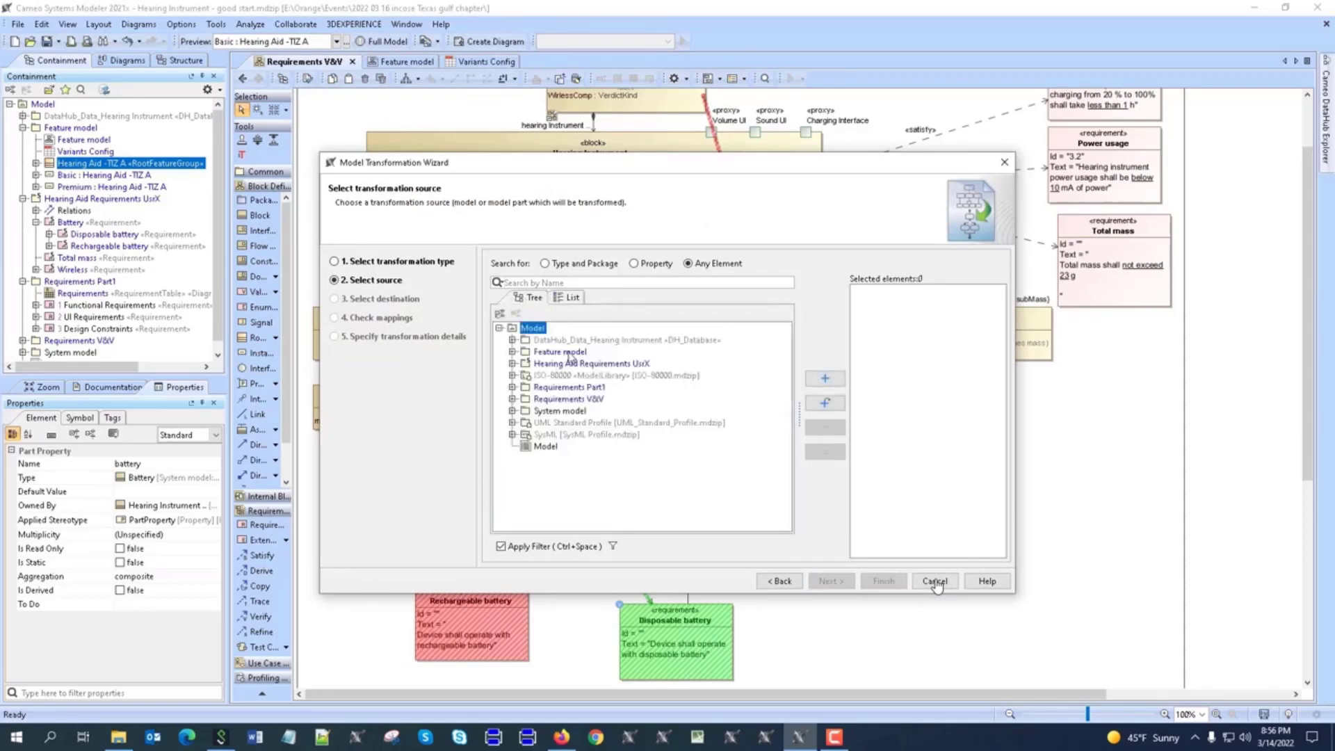
double_click(560, 399)
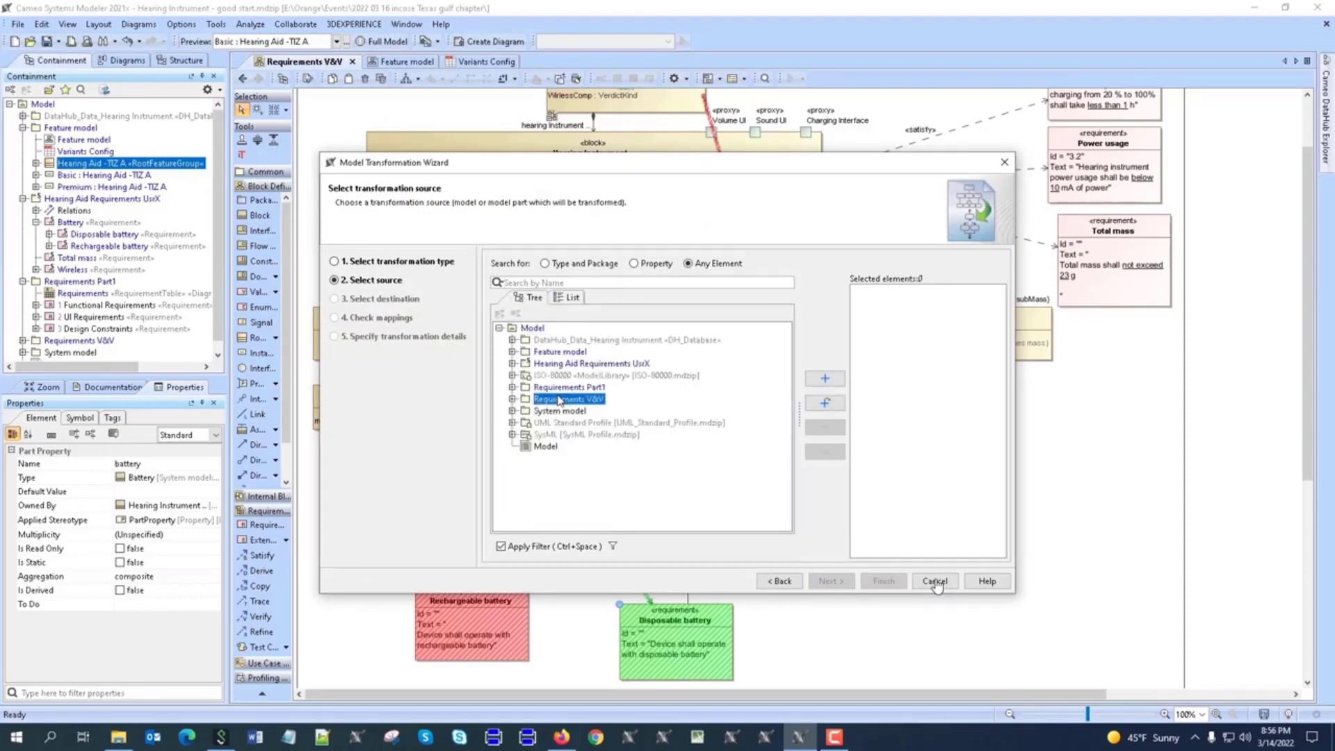
double_click(562, 387)
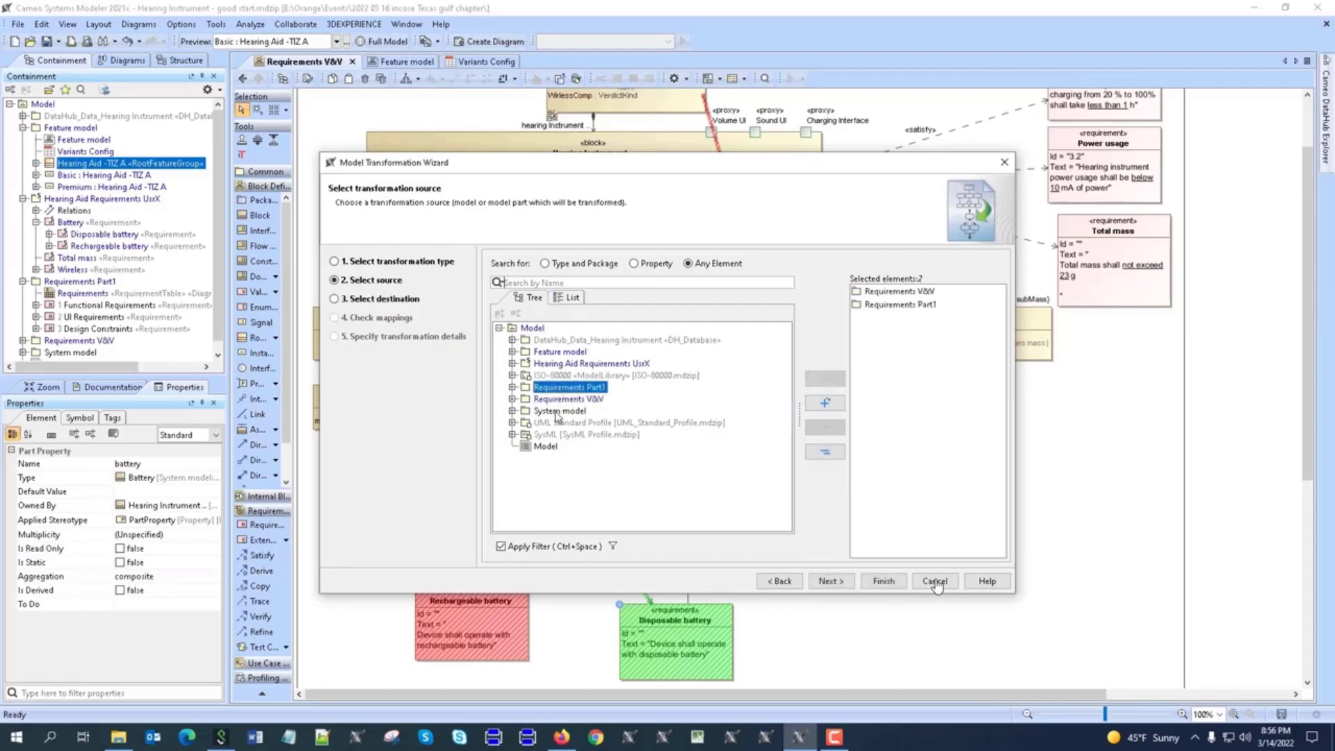
double_click(560, 411)
Step: Set the configuration to the Premium hearing-aid variant and run the transformation
left_click(829, 583)
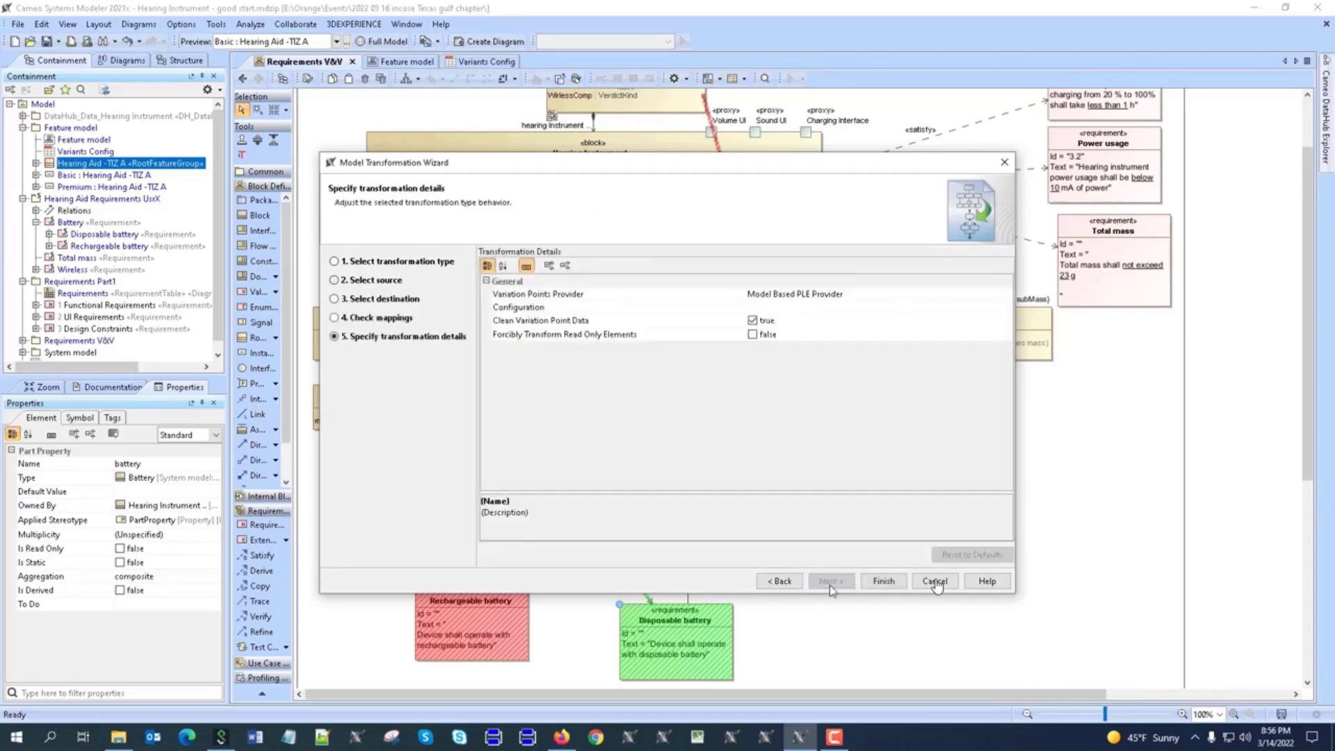
left_click(809, 307)
left_click(1008, 307)
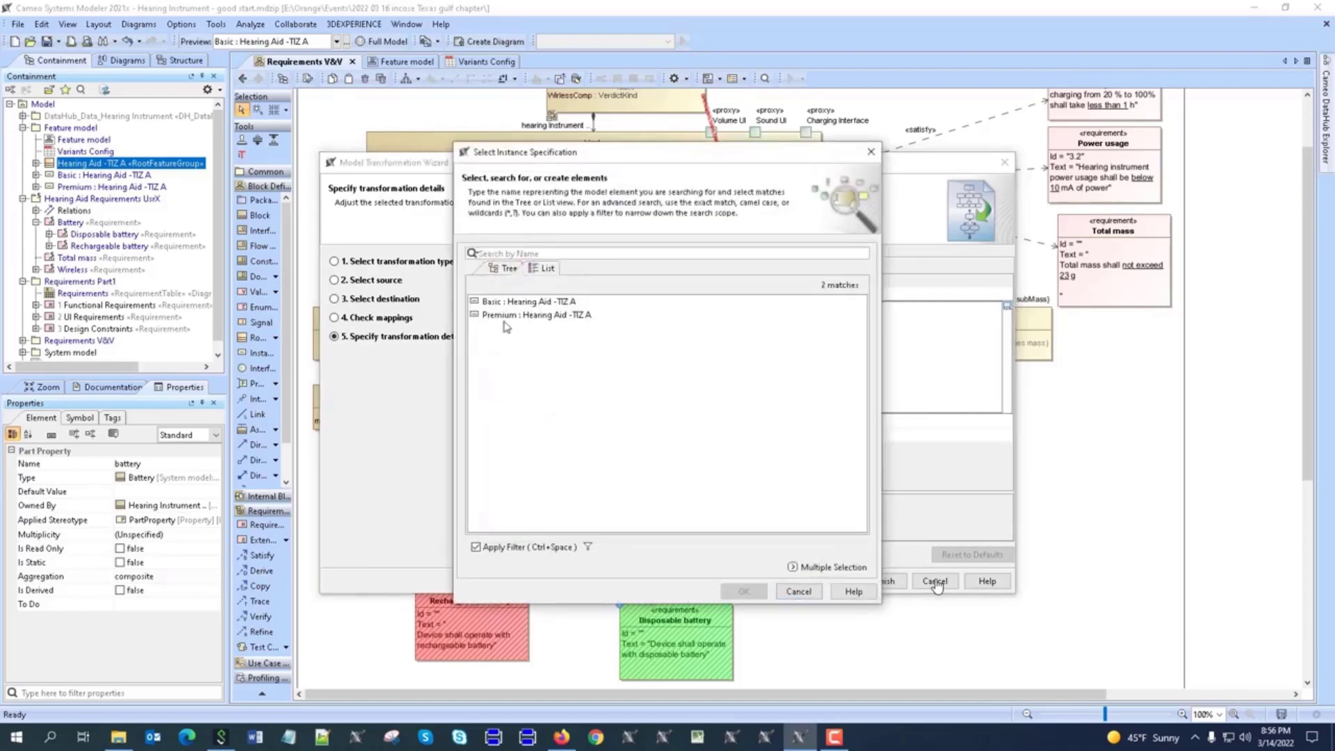
left_click(503, 315)
left_click(743, 591)
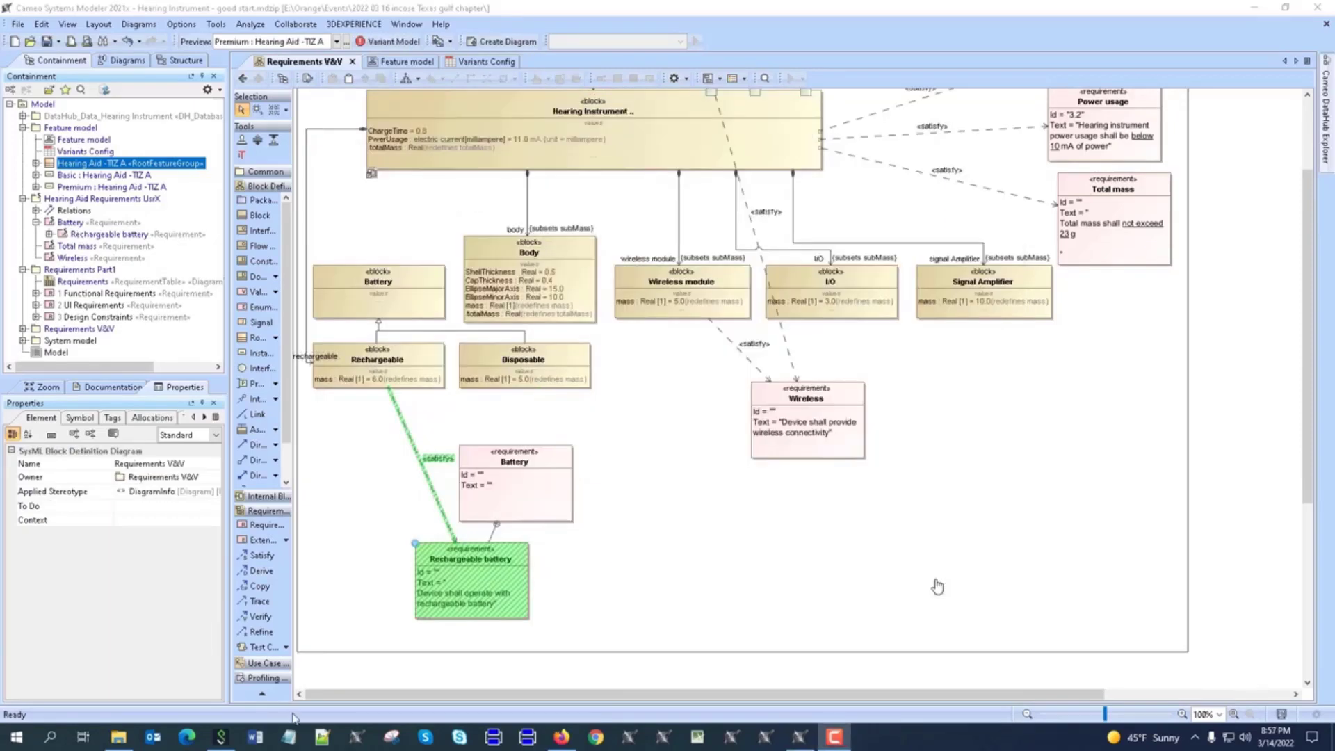
left_click(887, 581)
Step: Run a simulation of the Hearing Instrument block, terminating the previous execution, giving totalMass 10
scroll(548, 545, "up", 3)
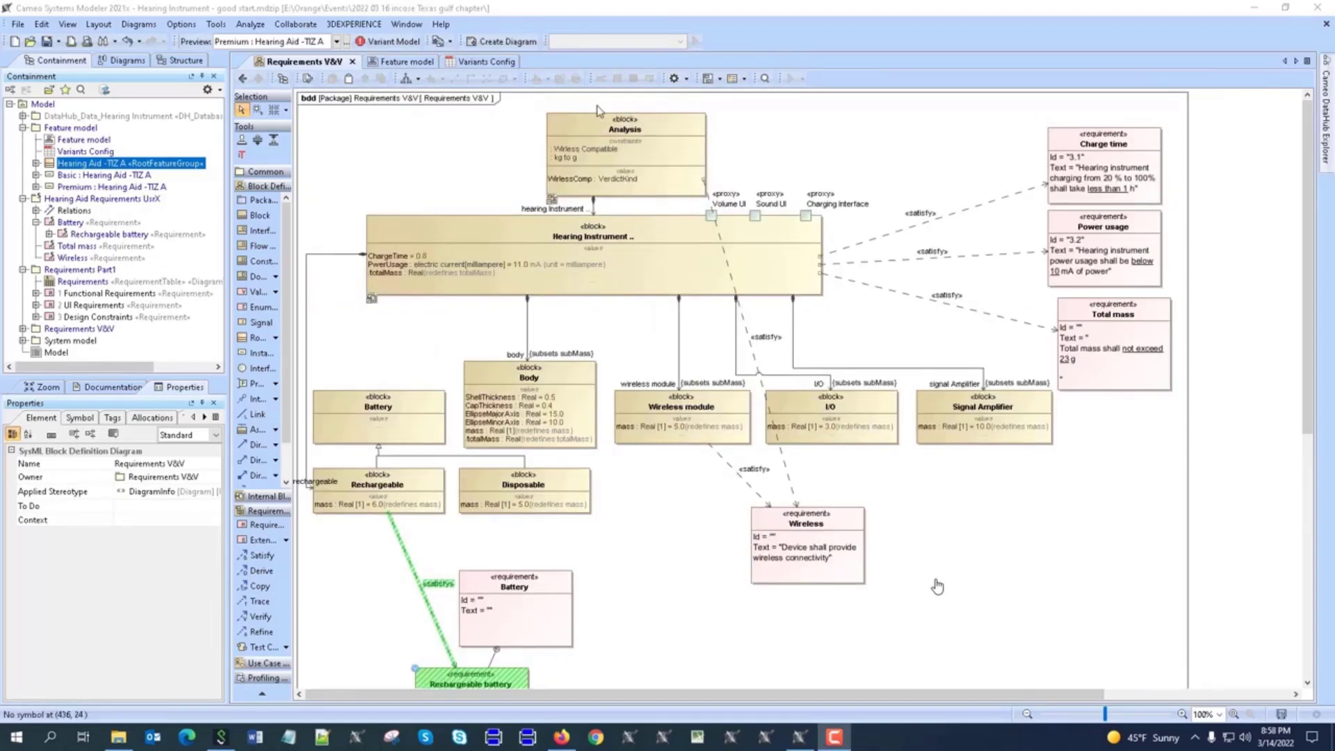
right_click(549, 221)
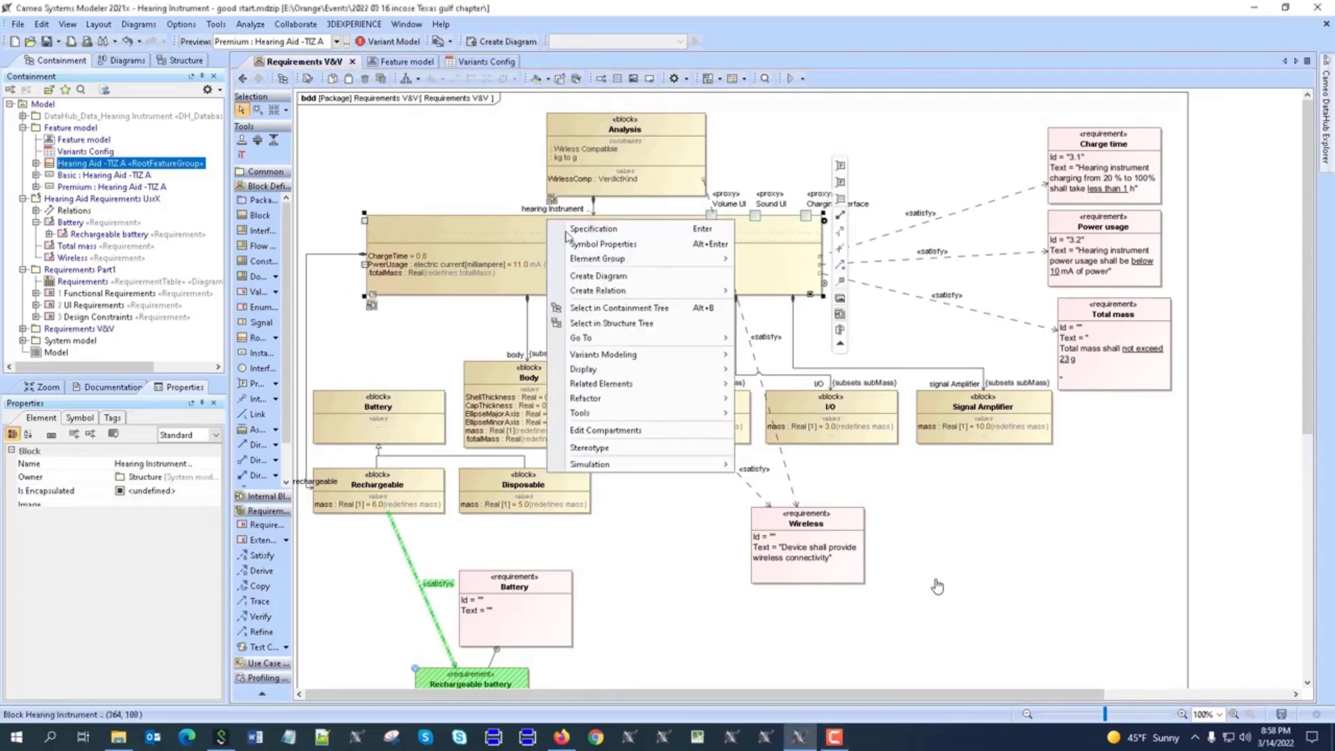
mouse_move(716, 464)
left_click(773, 467)
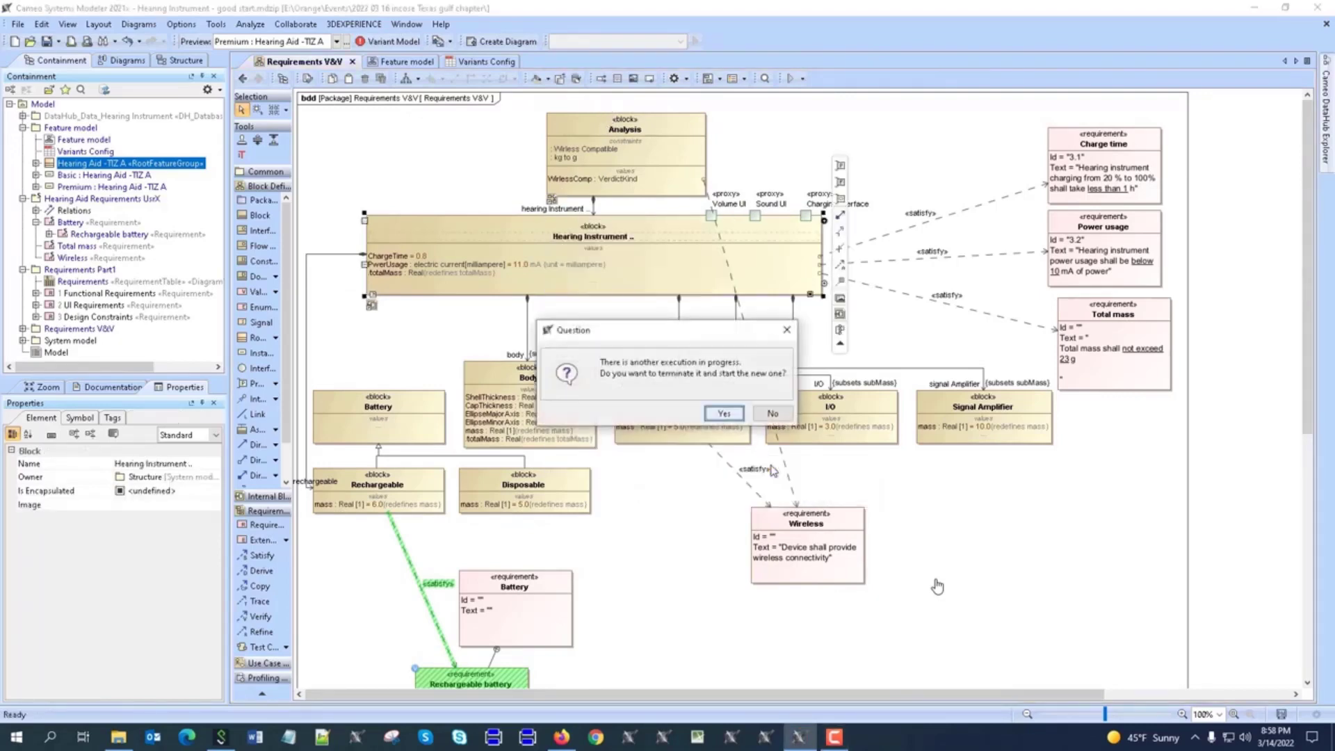
left_click(722, 415)
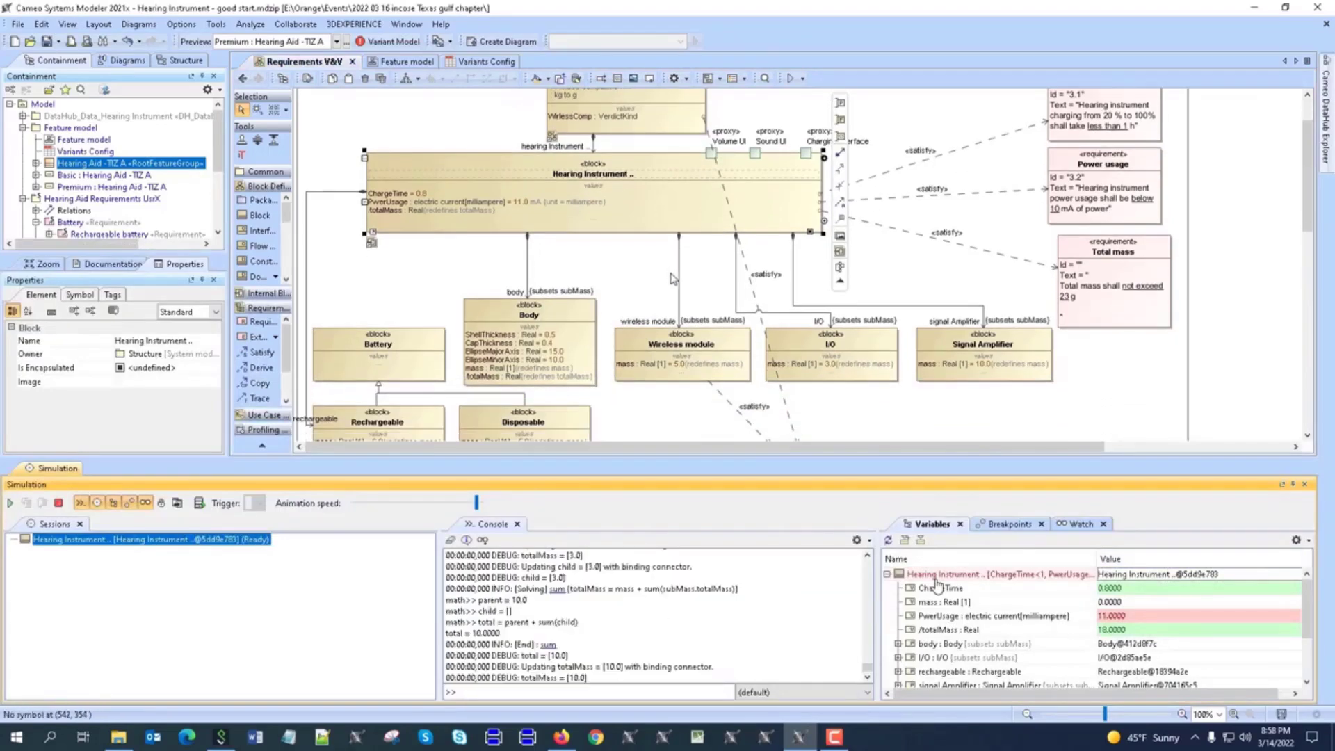
key("alt+Tab")
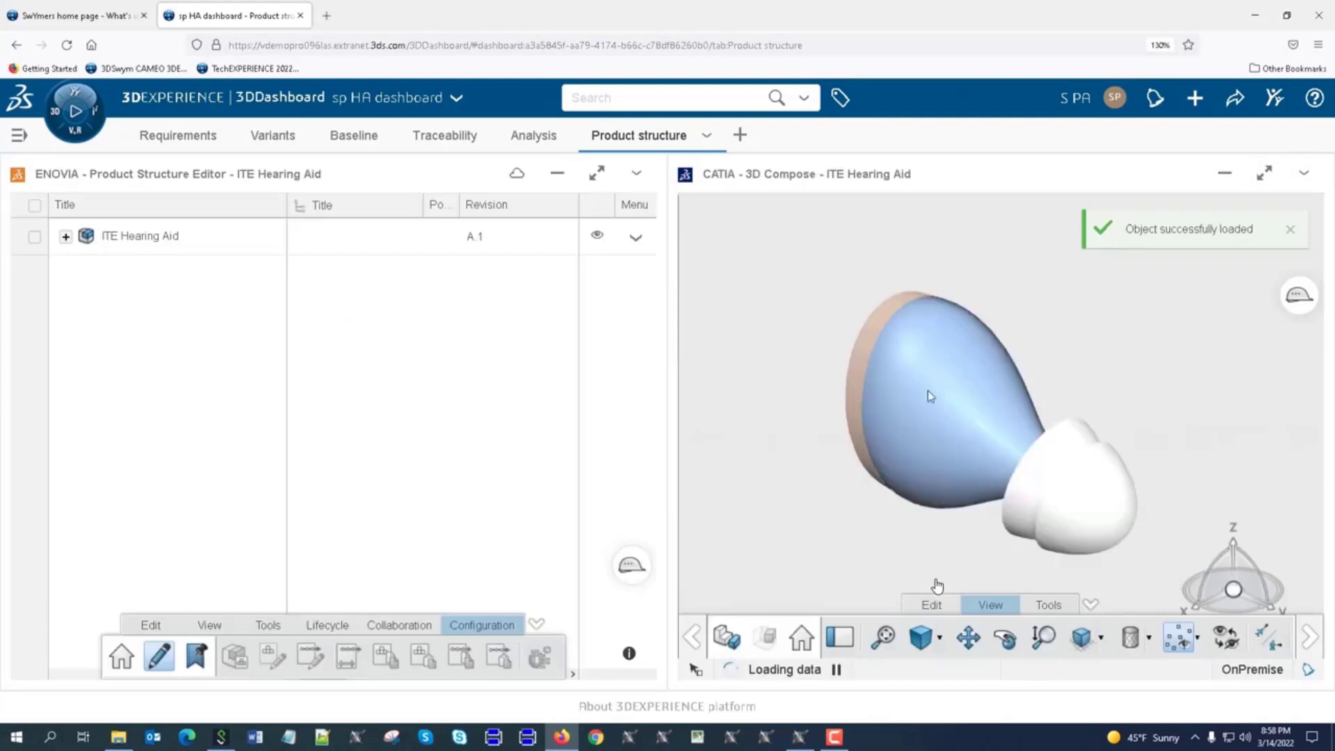
Step: Select the hearing aid in the 3D view and dismiss the part-moving prompt
left_click(930, 395)
mouse_move(929, 395)
left_mouse_down()
mouse_move(991, 376)
mouse_move(930, 395)
left_mouse_up()
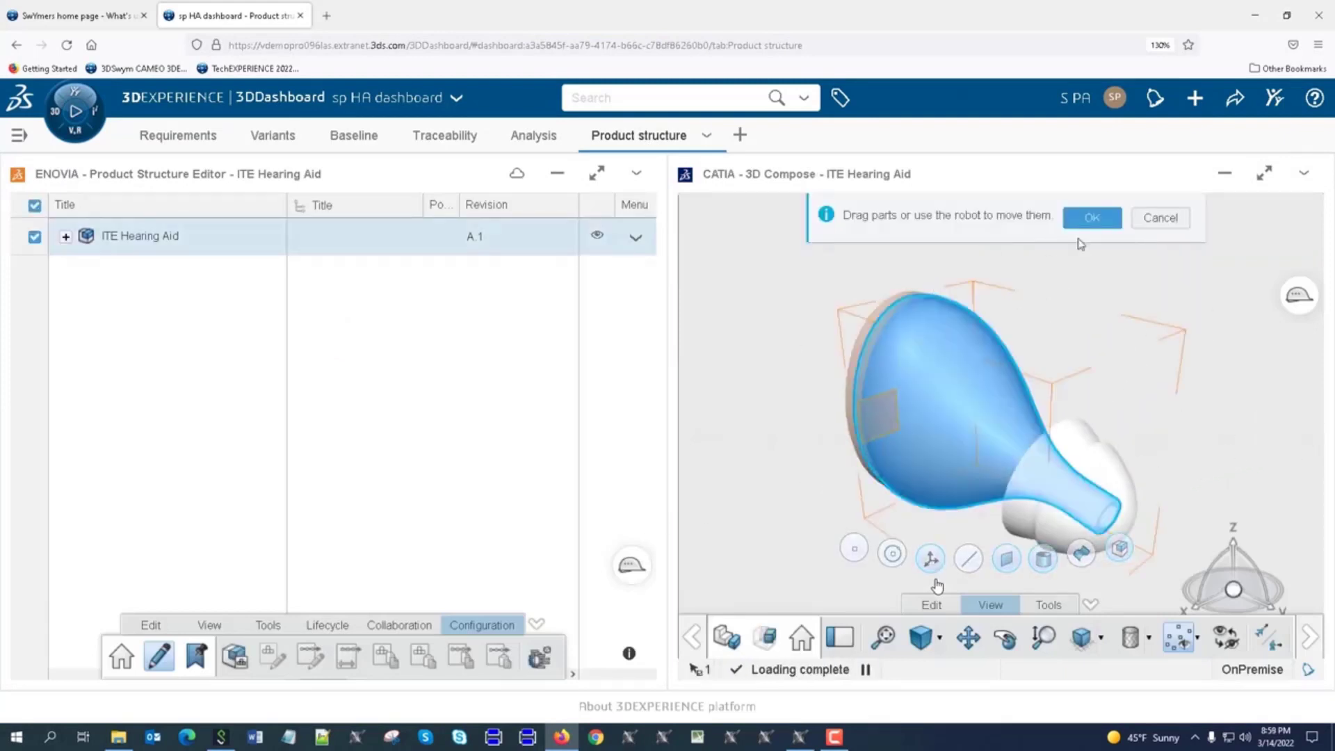
left_click(1158, 219)
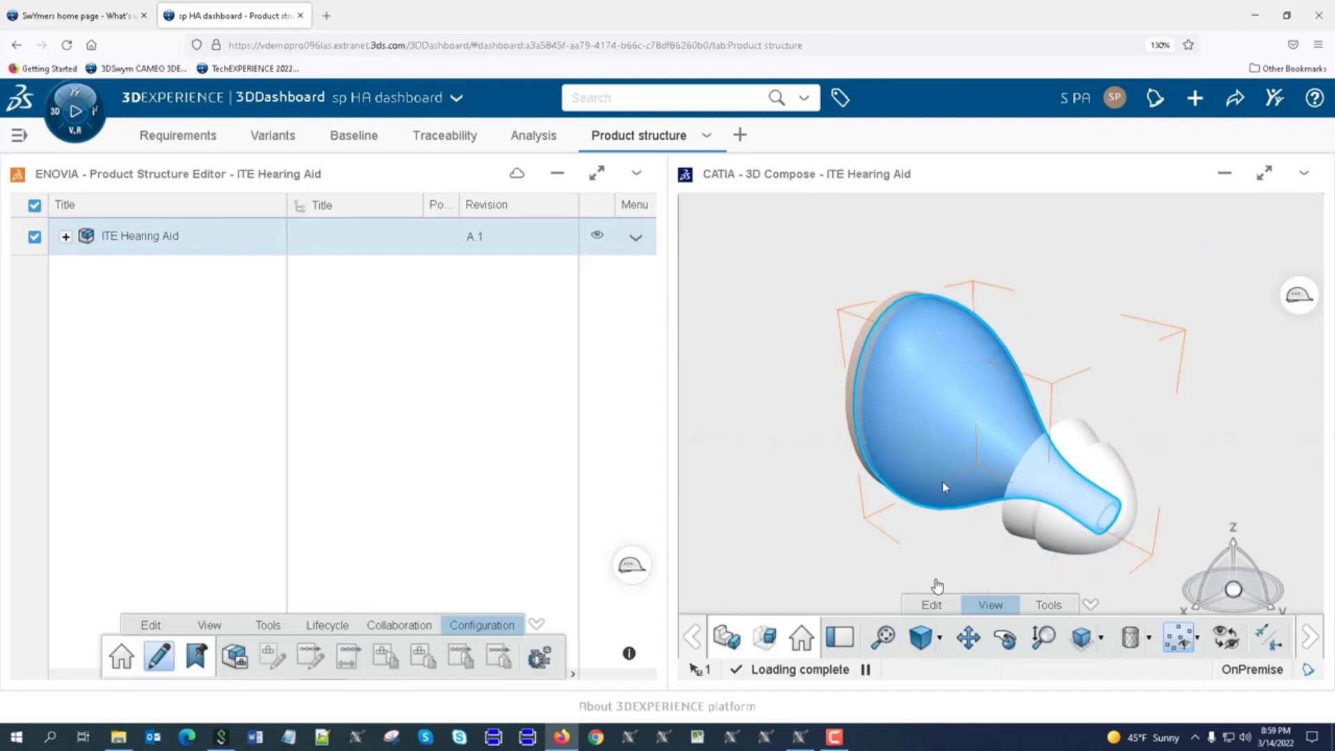
Step: Expand ITE Hearing Aid into its seven parts, hiding then showing the shell, and return to Cameo
left_click(65, 237)
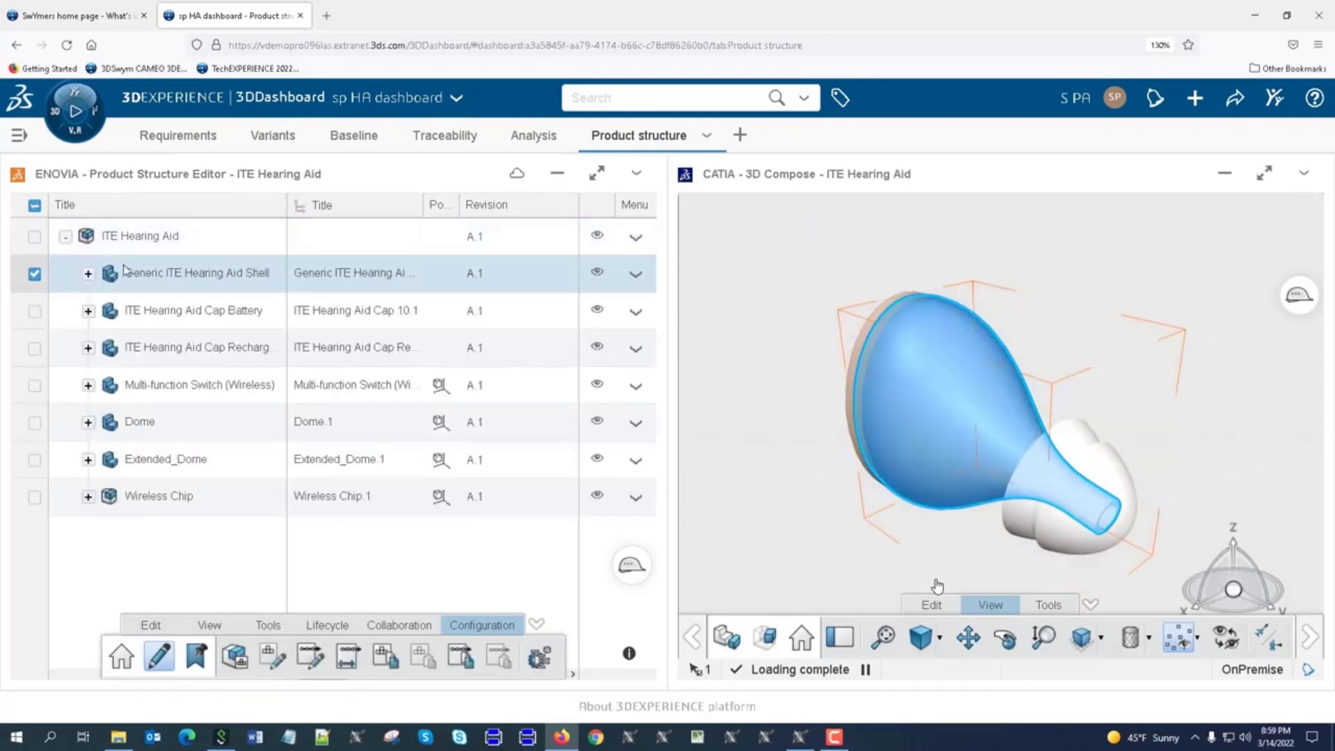
left_click(597, 275)
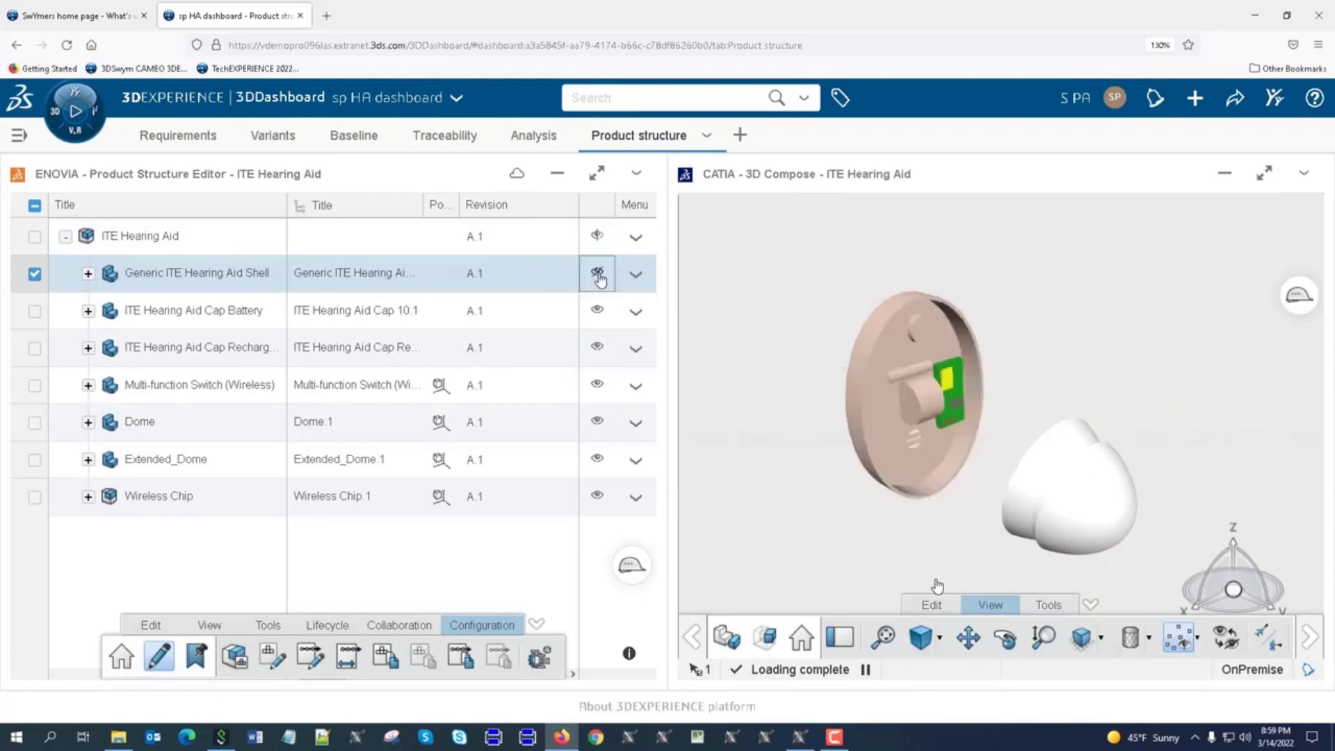
left_click(598, 275)
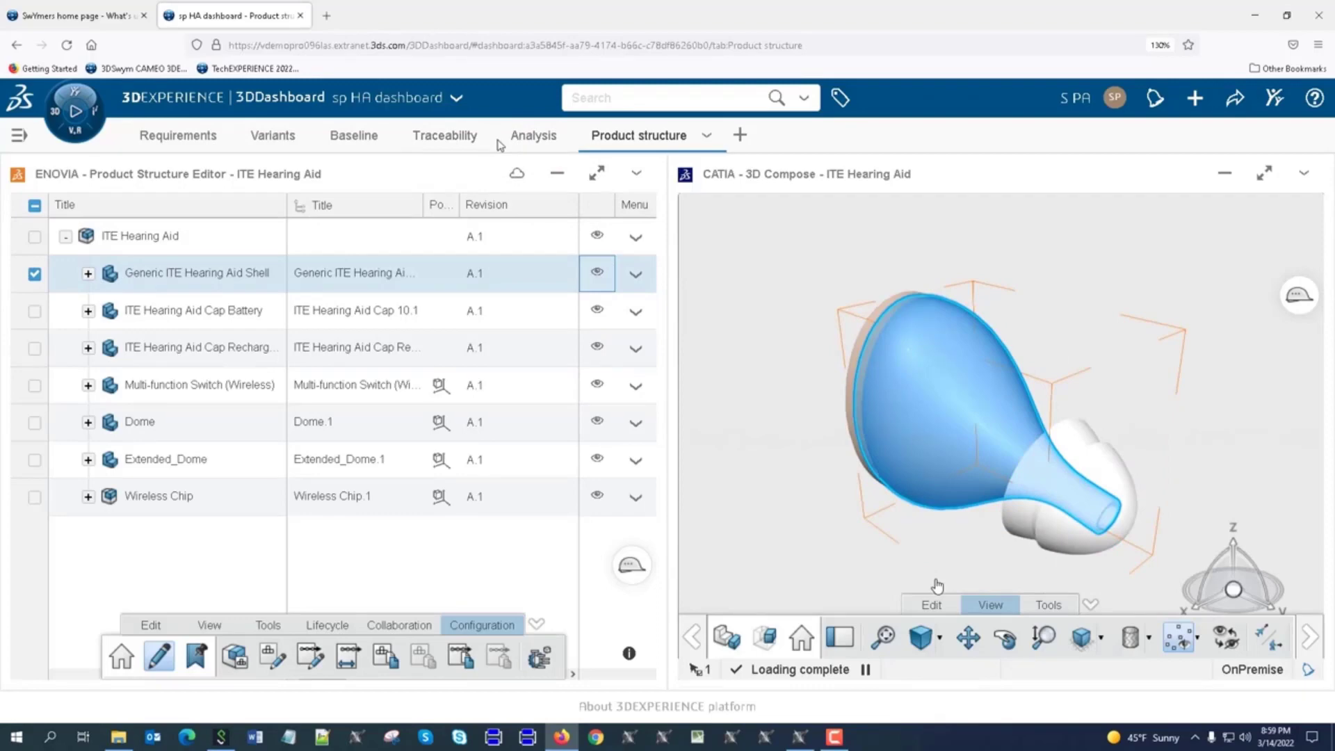
left_click(815, 744)
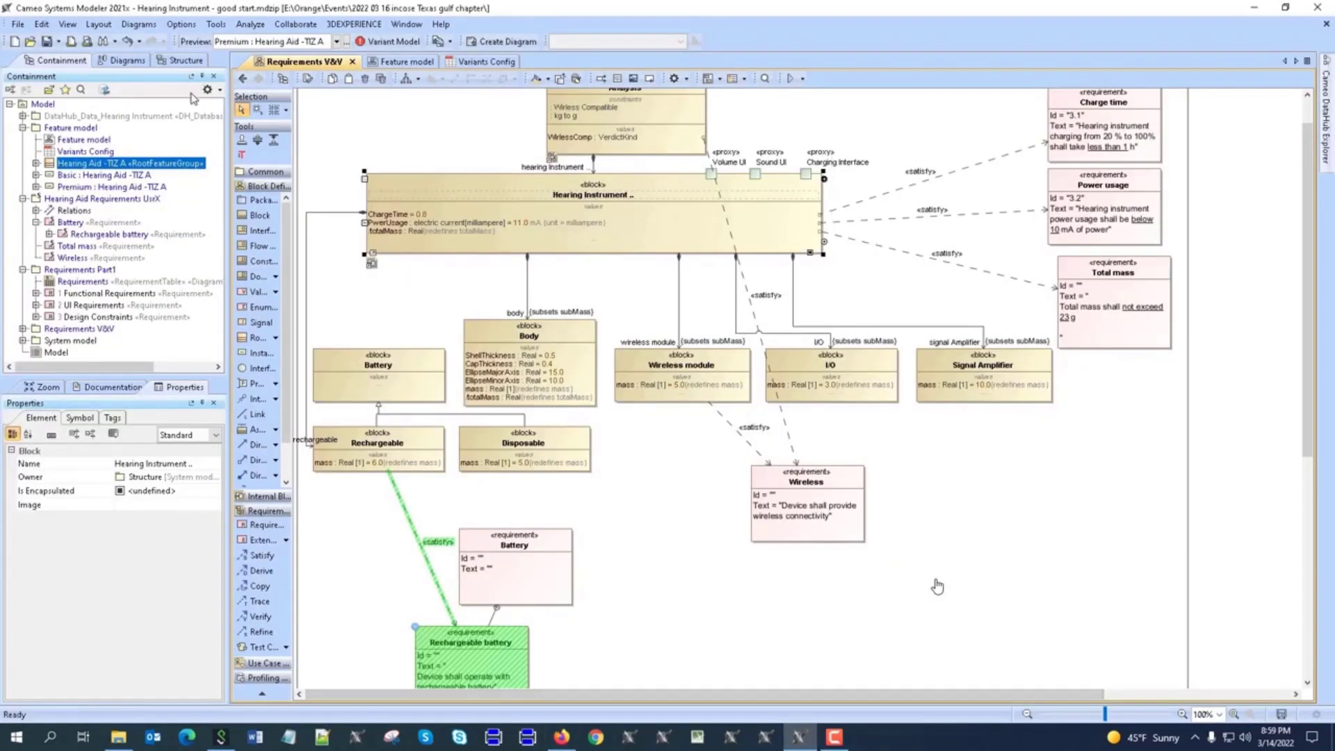
Step: From the Model content overview, show the Variants Config table and open the Analysis parametric diagram
scroll(97, 348, "right", 2)
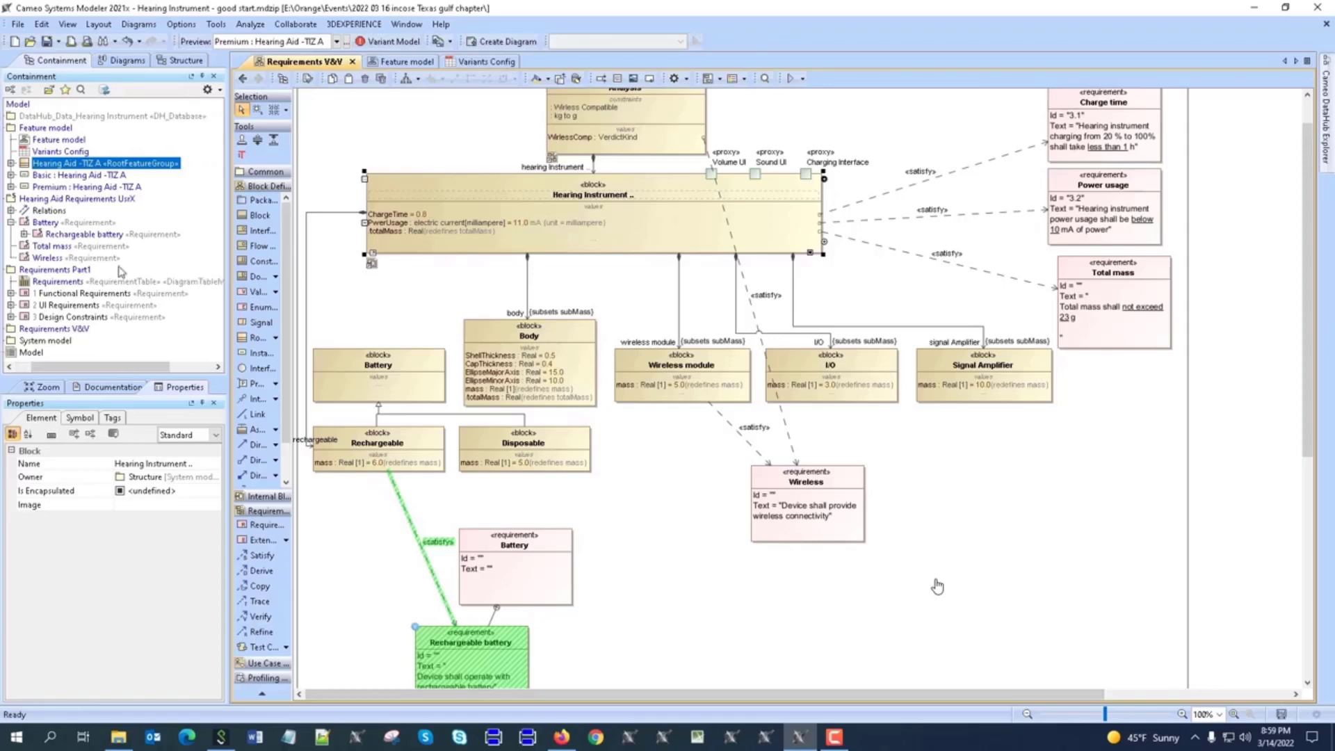
double_click(31, 353)
scroll(695, 454, "down", 4)
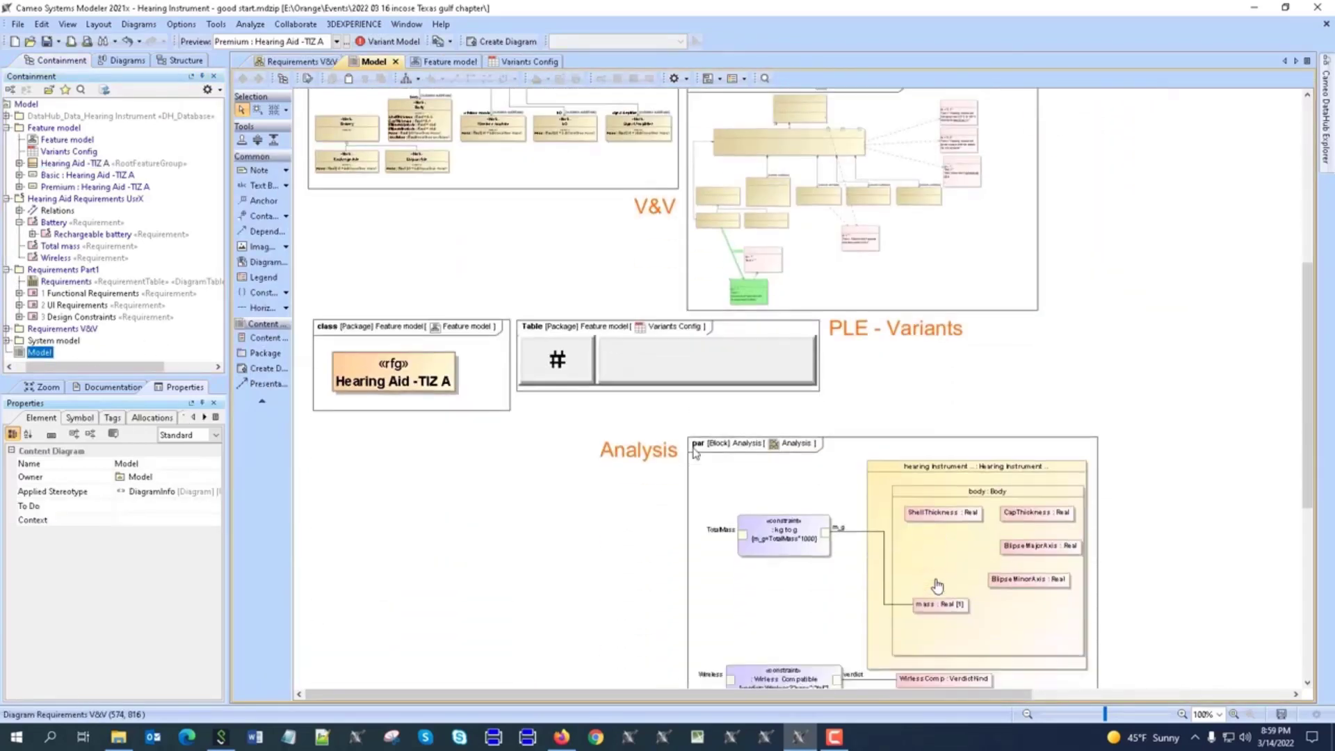
scroll(695, 453, "down", 1)
left_click(800, 346)
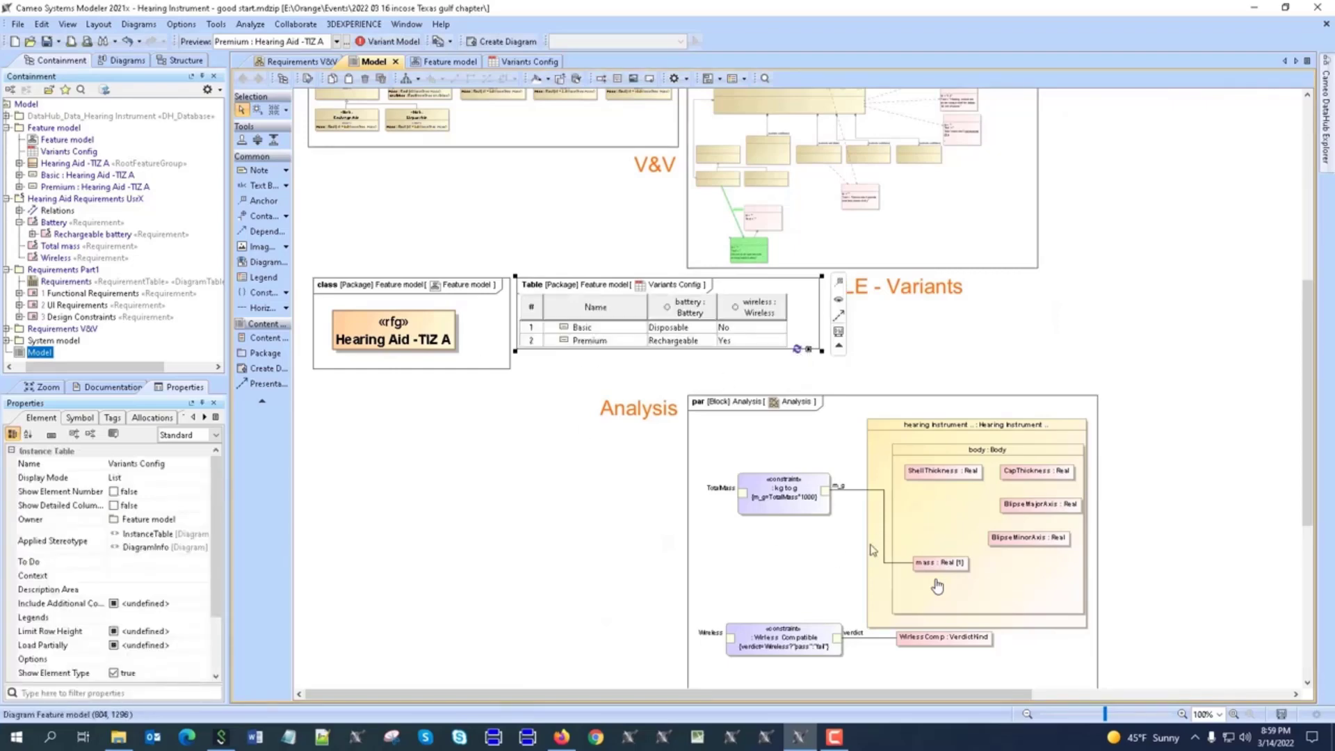
double_click(938, 586)
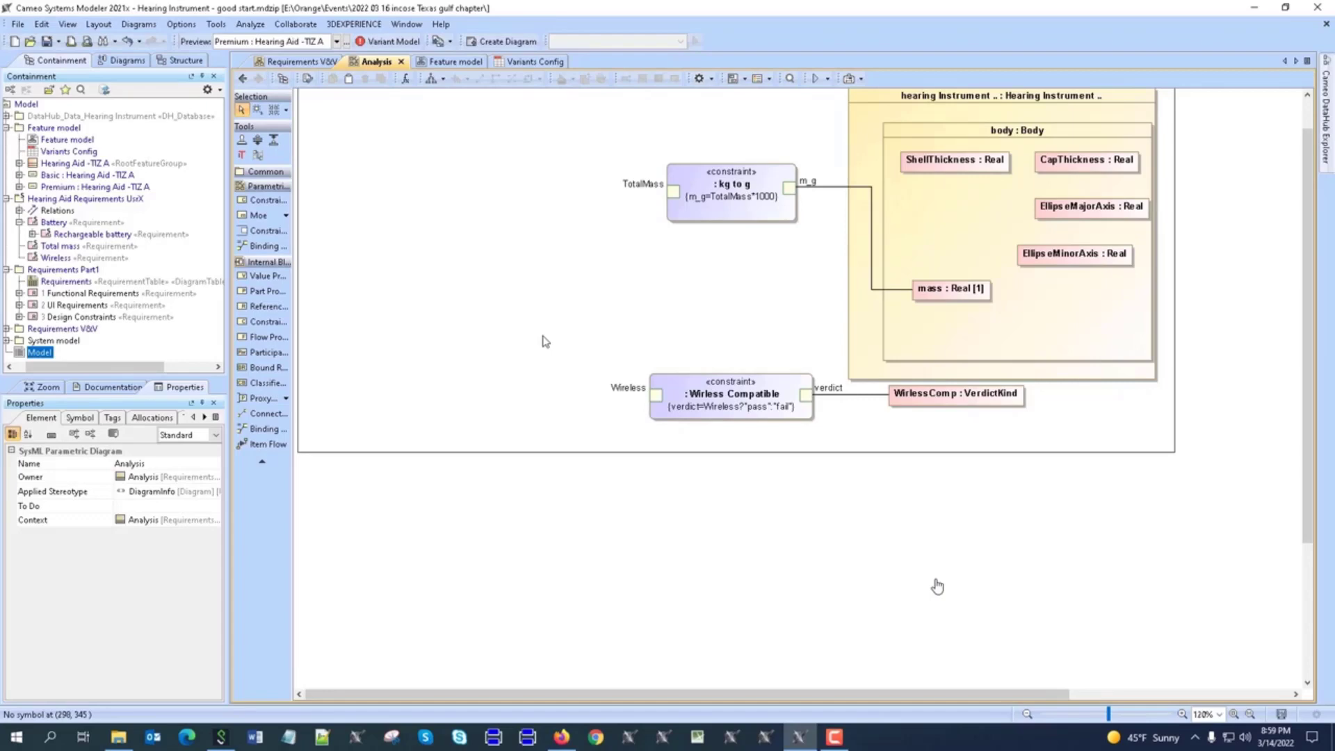
scroll(545, 341, "up", 2)
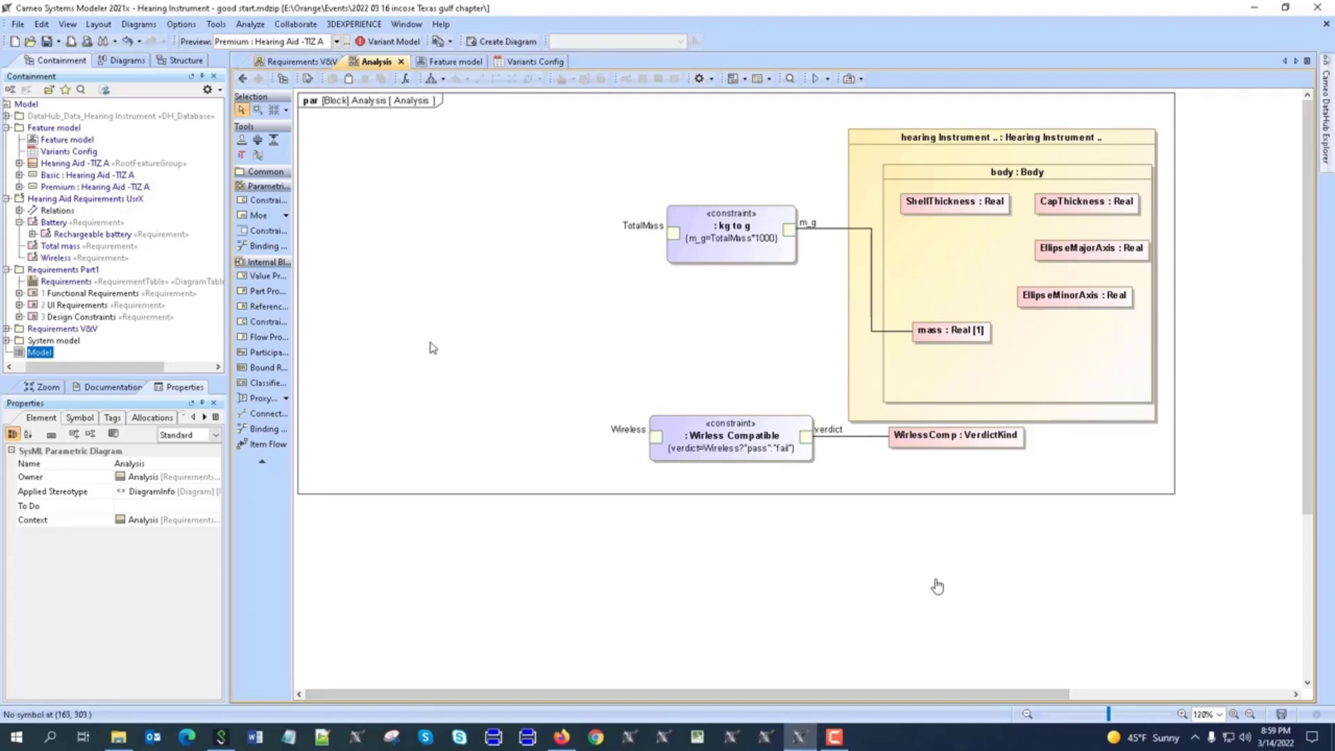
left_click(562, 737)
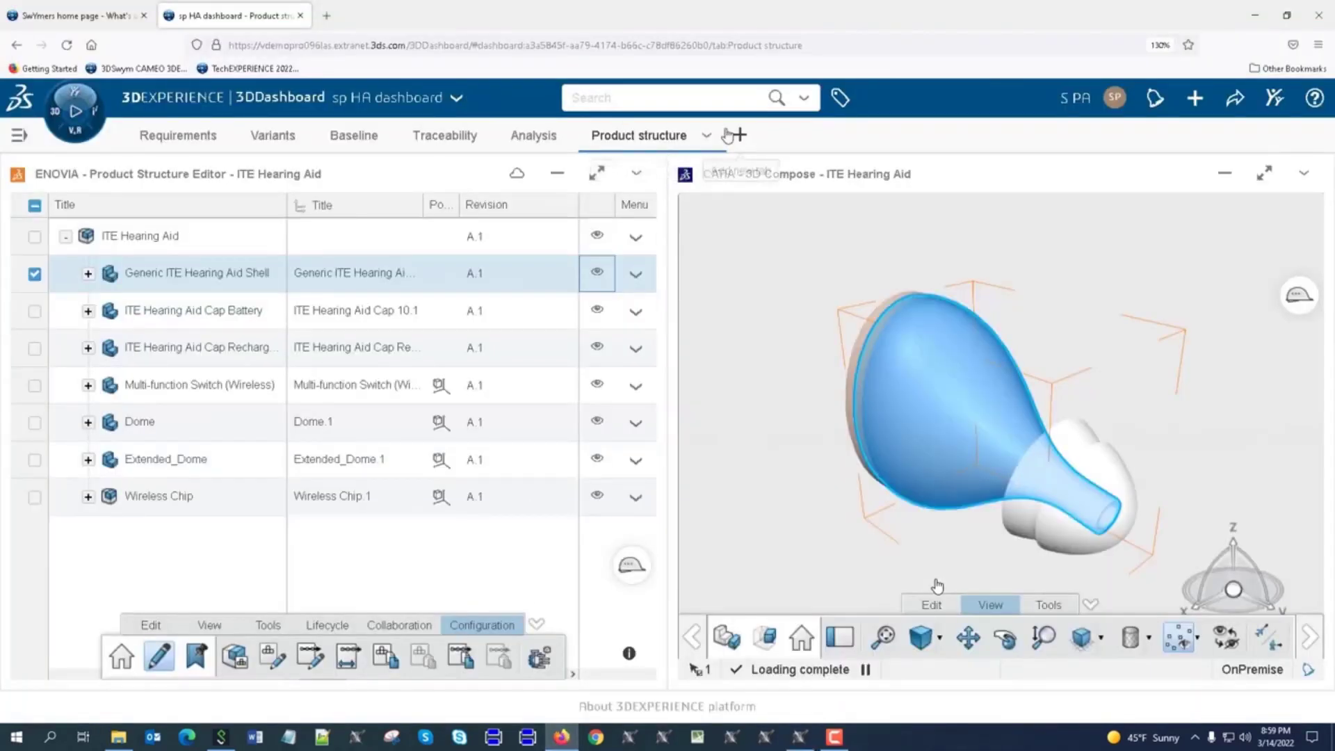
Step: Search st:MBSE and drag 'MBSE Symposium Weight and Wireless Calc' onto the Analysis diagram
left_click(610, 96)
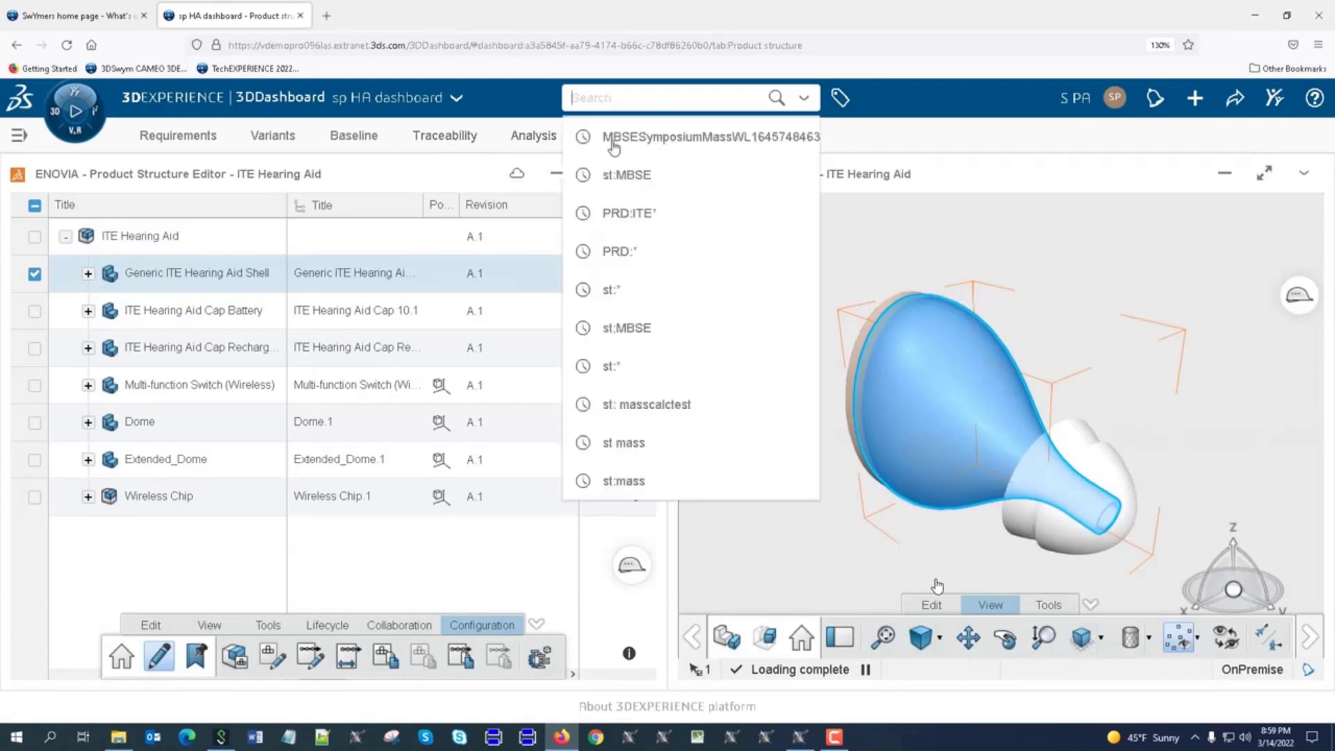
left_click(630, 176)
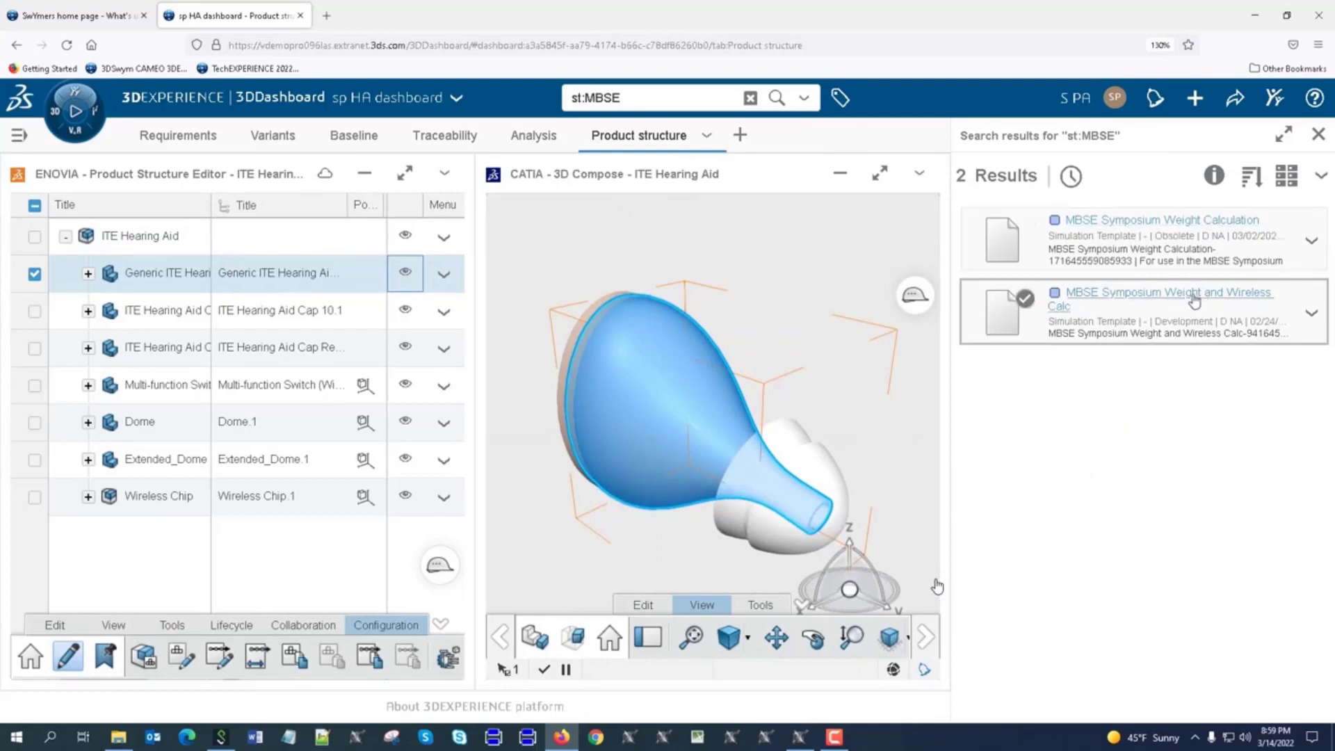
left_click_drag(1149, 301, 440, 285)
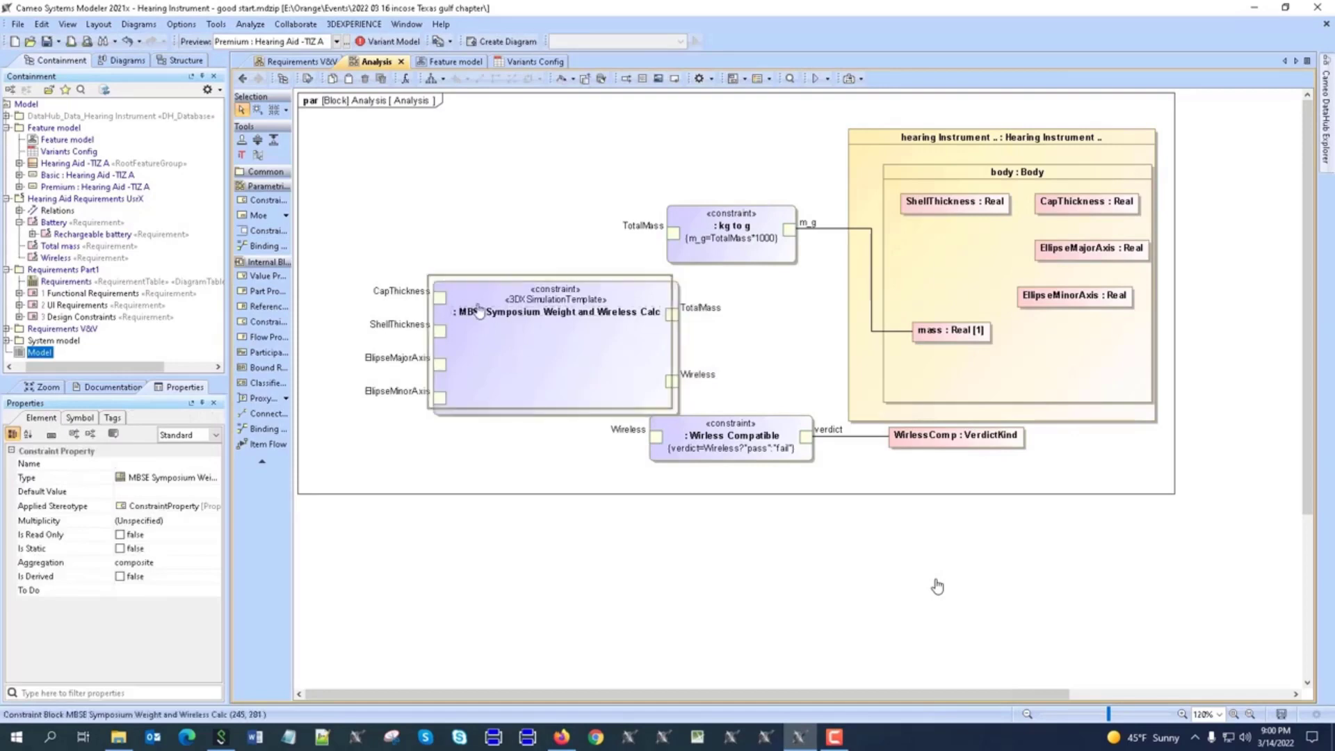
Step: Bind TotalMass to the kg to g constraint's TotalMass, then run the Analysis simulation
left_click_drag(515, 330, 450, 266)
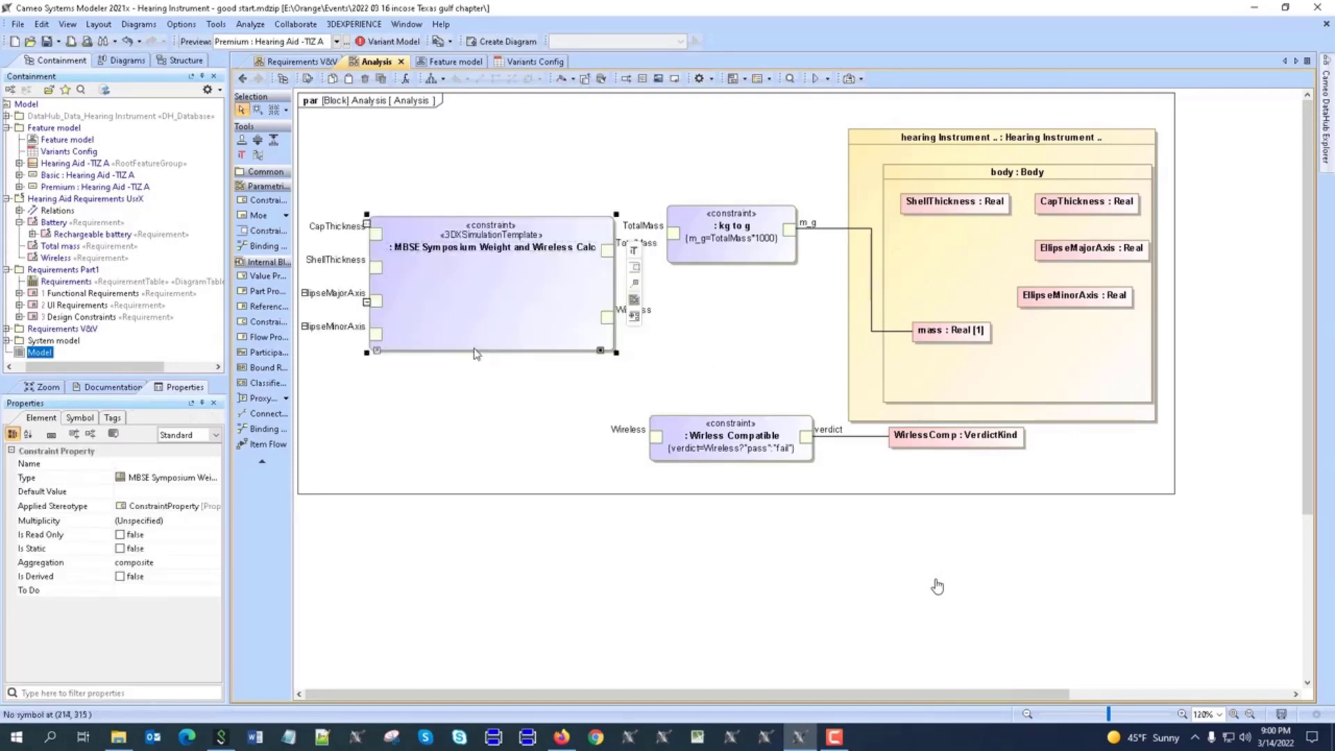
left_click(406, 78)
scroll(950, 465, "up", 4)
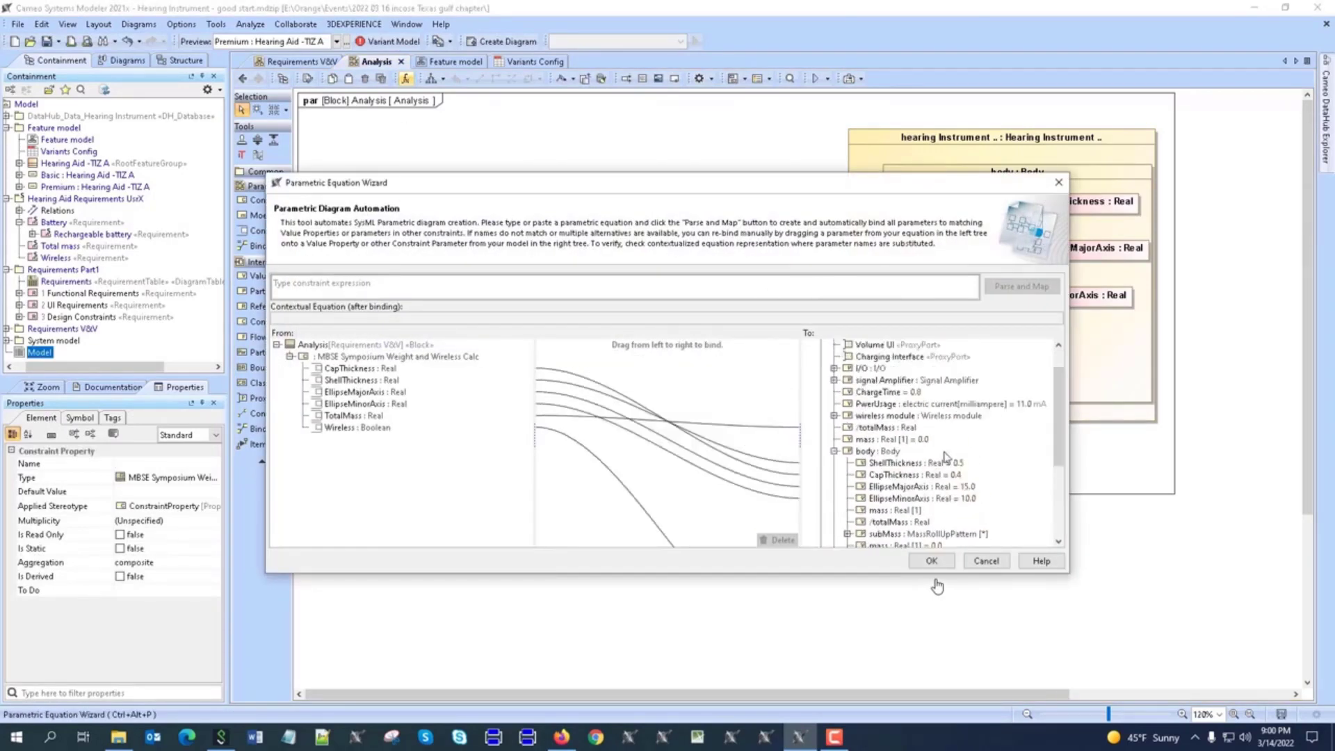
left_click(861, 427)
scroll(892, 445, "down", 4)
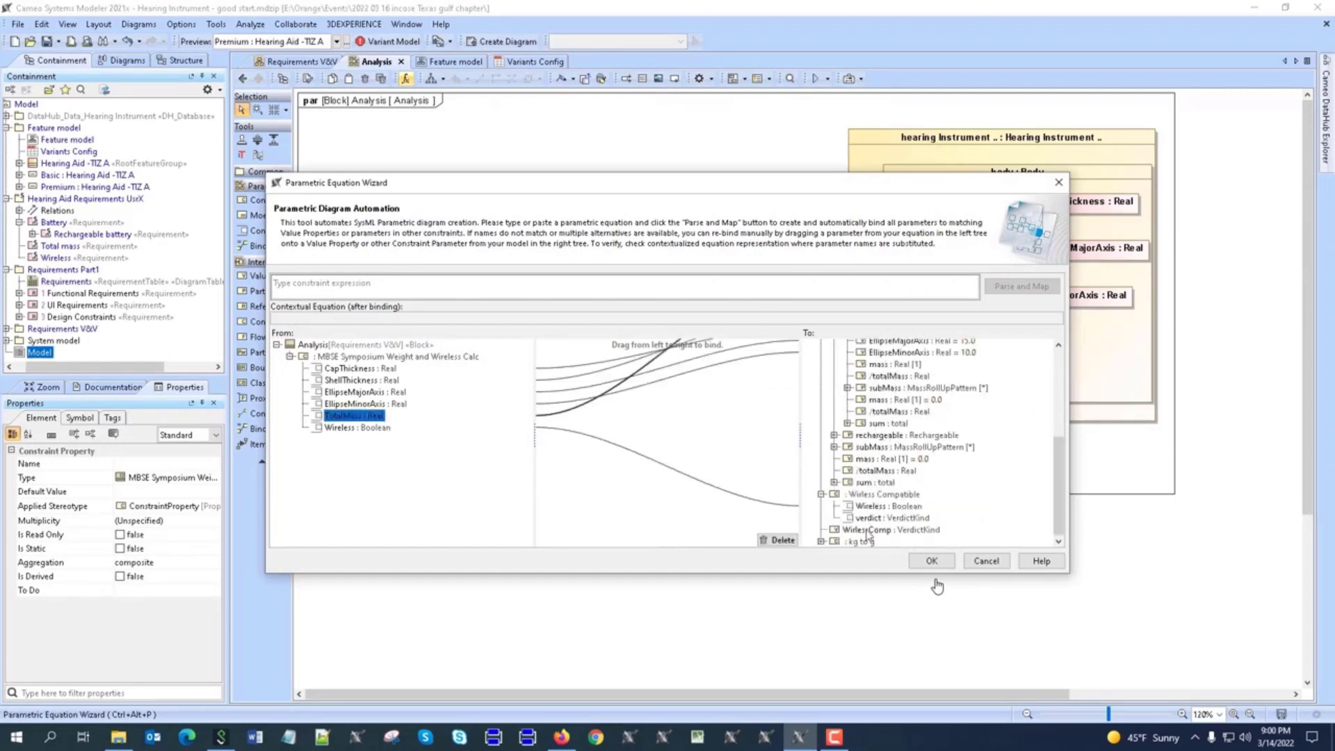
left_click(821, 542)
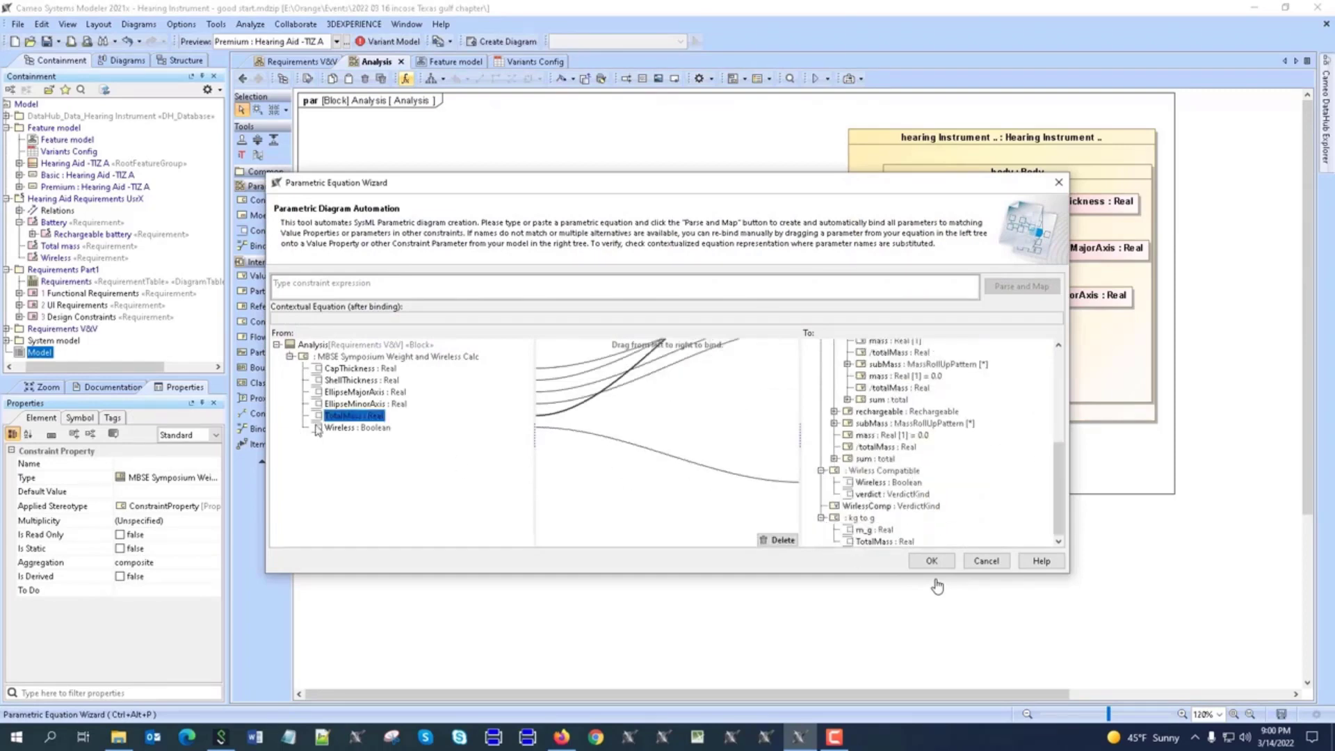
left_click_drag(347, 417, 862, 539)
left_click(871, 547)
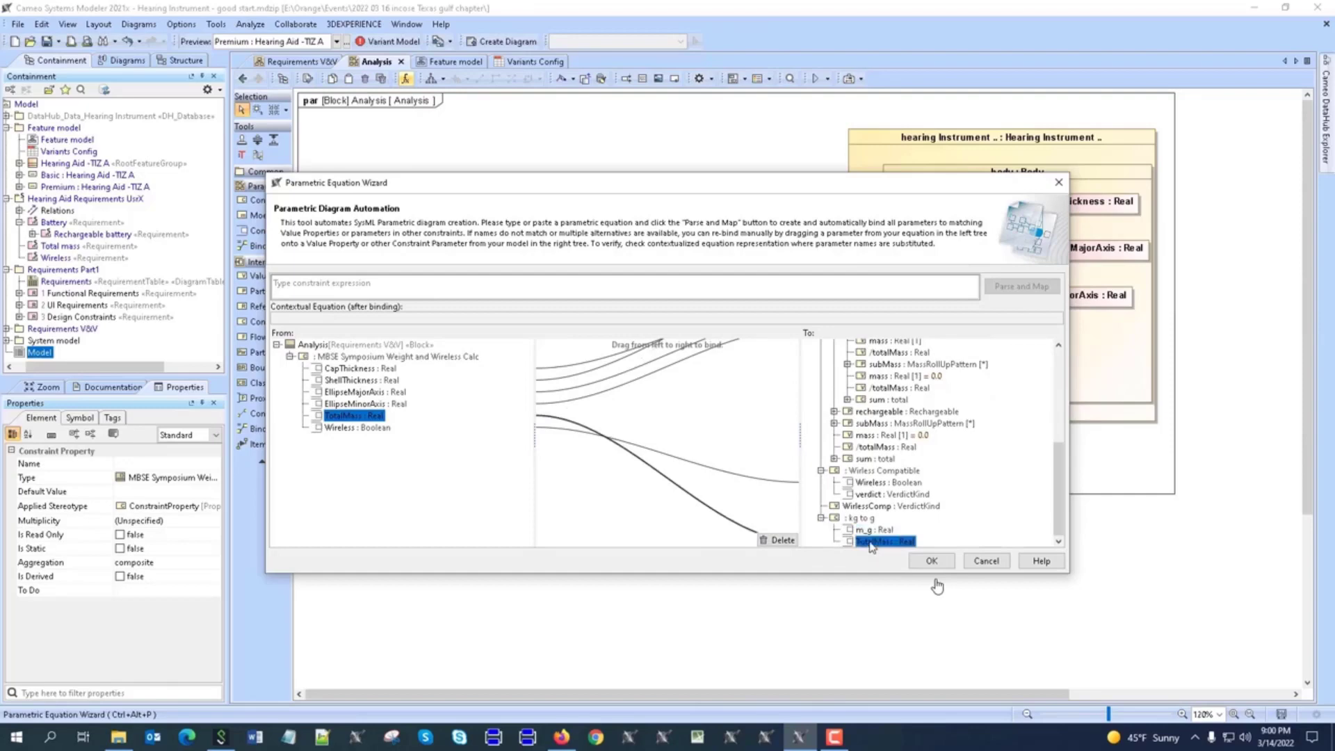
left_click(933, 561)
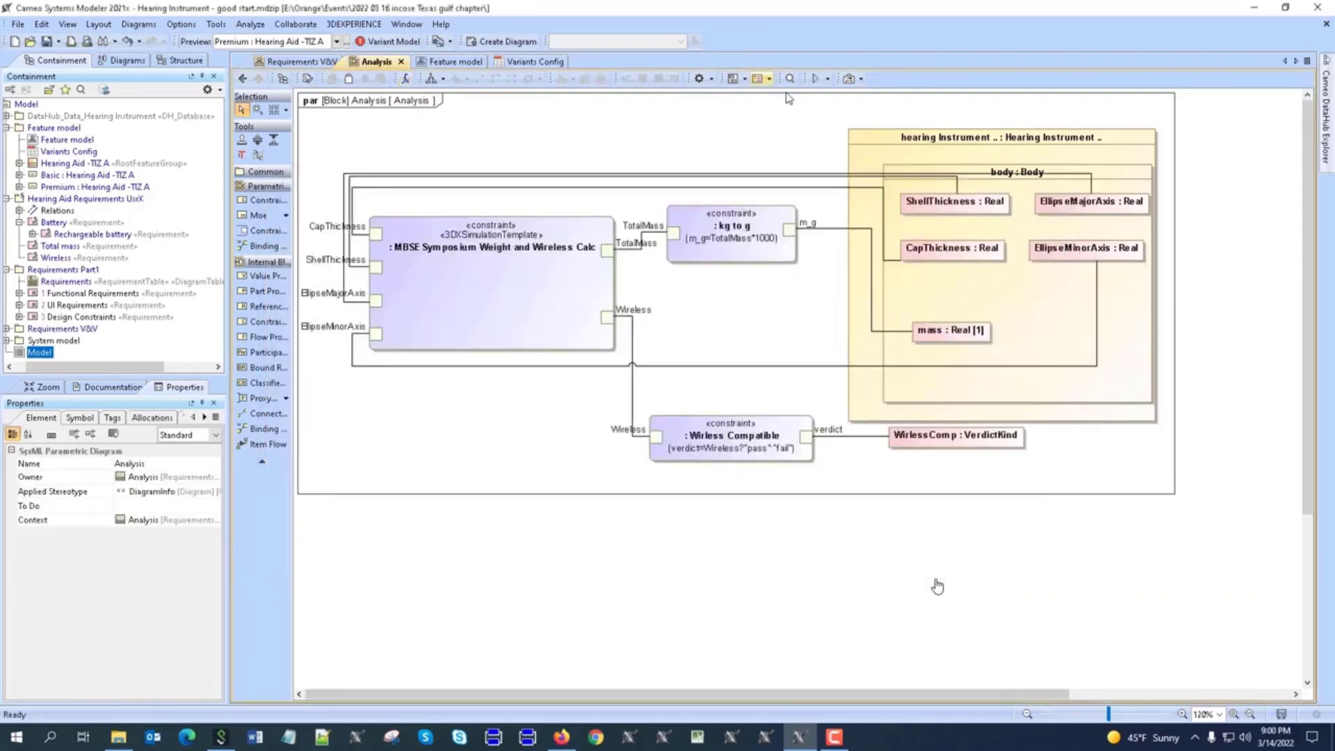
left_click(819, 79)
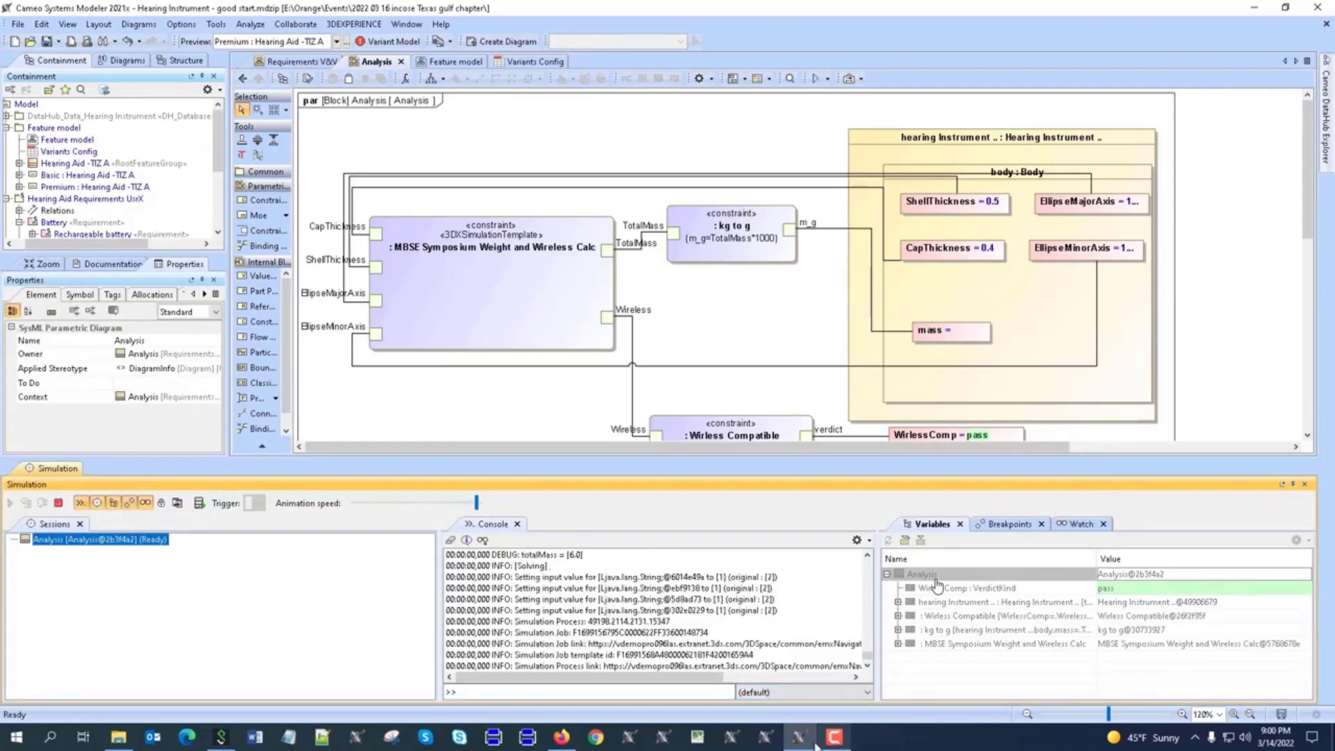
Step: On the 3DEXPERIENCE Analysis page, load the latest MBSE Symposium mass run into Performance Study and review its log
left_click(553, 740)
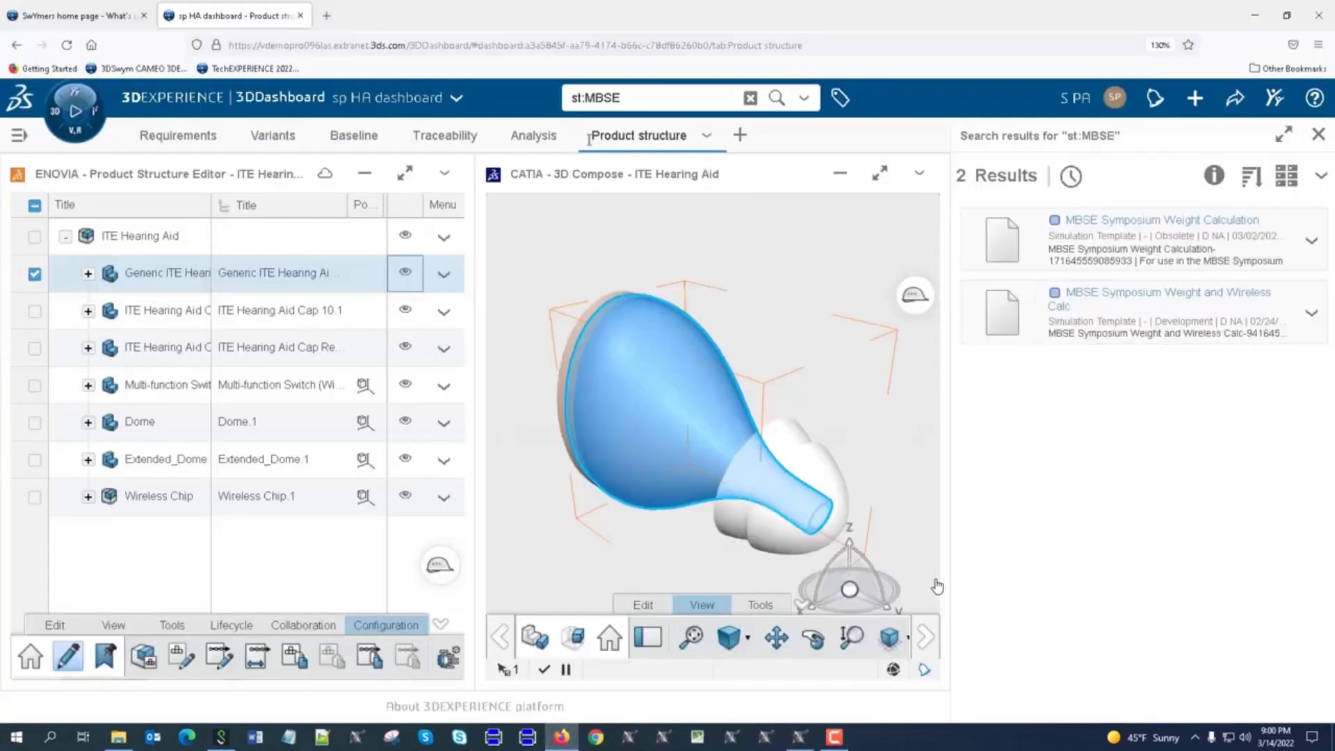
left_click(532, 136)
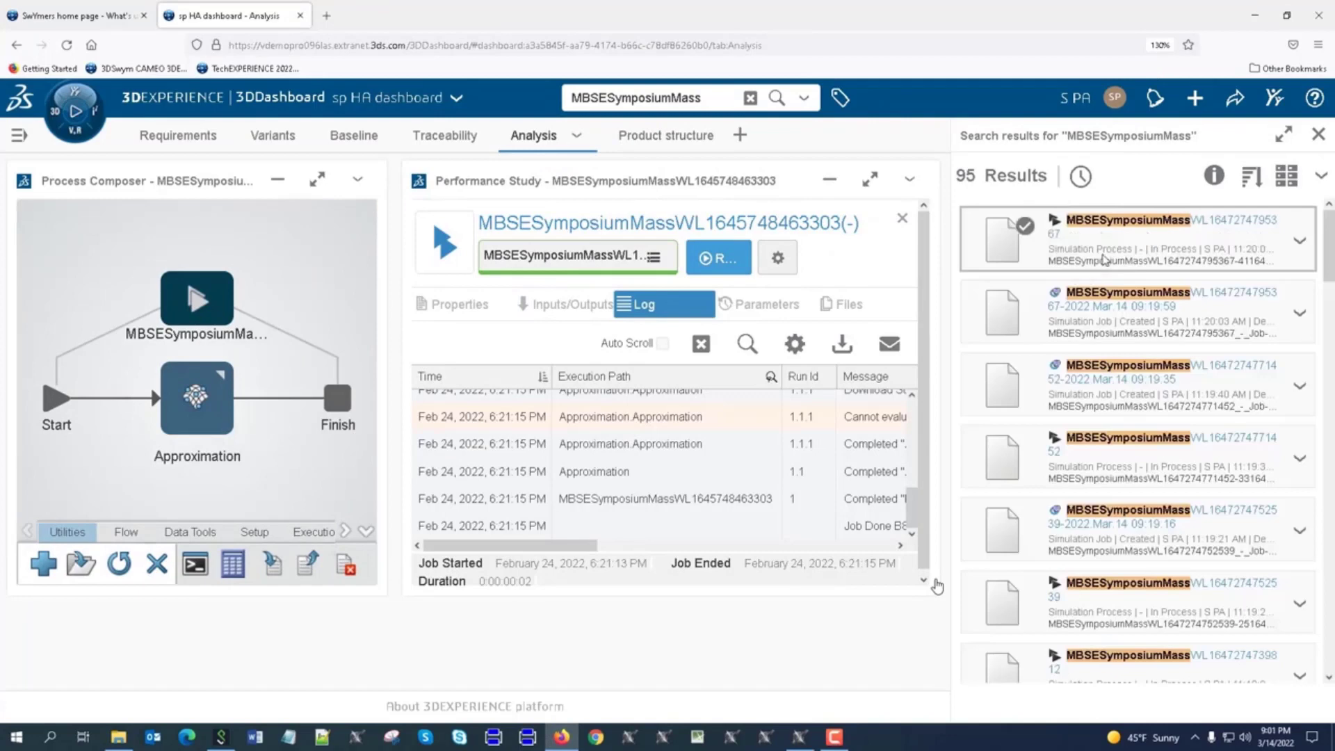
left_click_drag(1106, 258, 687, 228)
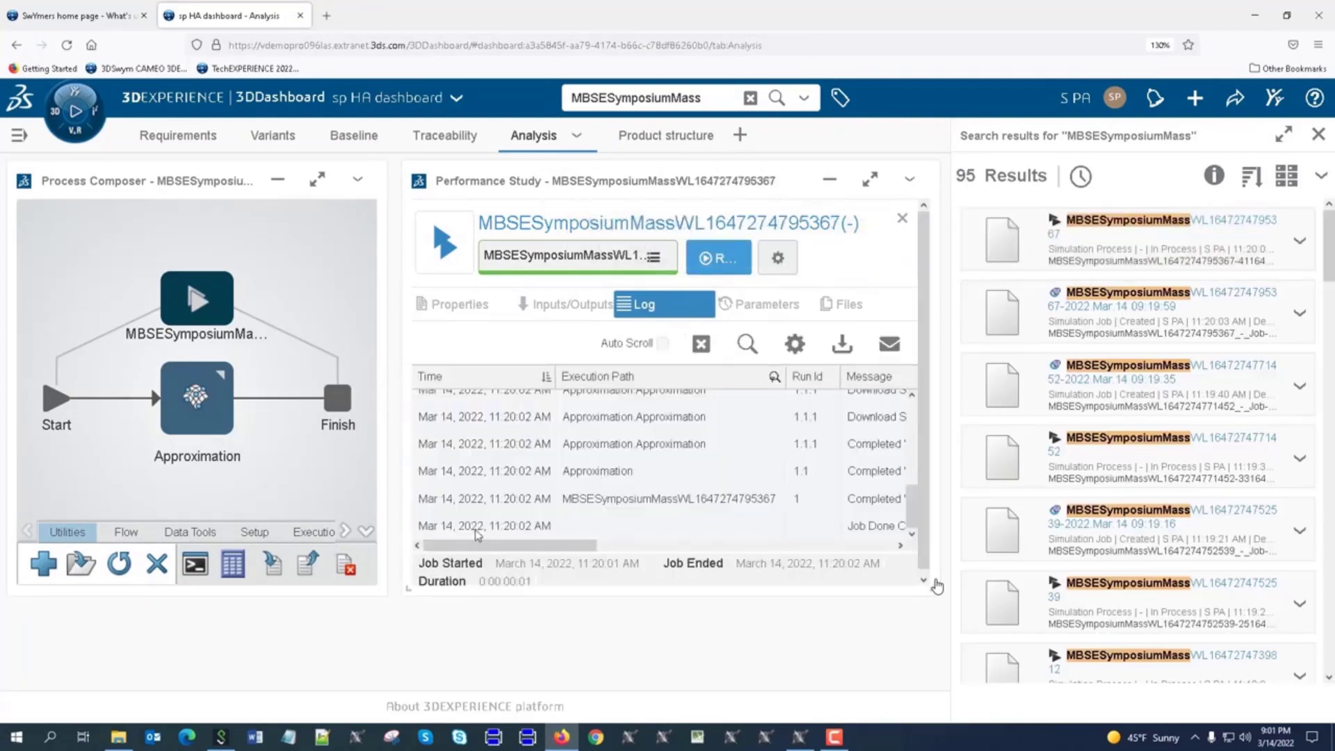
left_click_drag(1118, 249, 251, 232)
left_click(577, 305)
Step: Change EllipseMajorAxis to 16 under the MBSE Symposium variables, giving mass 8.8218 and totalMass 26.8218
left_click(801, 738)
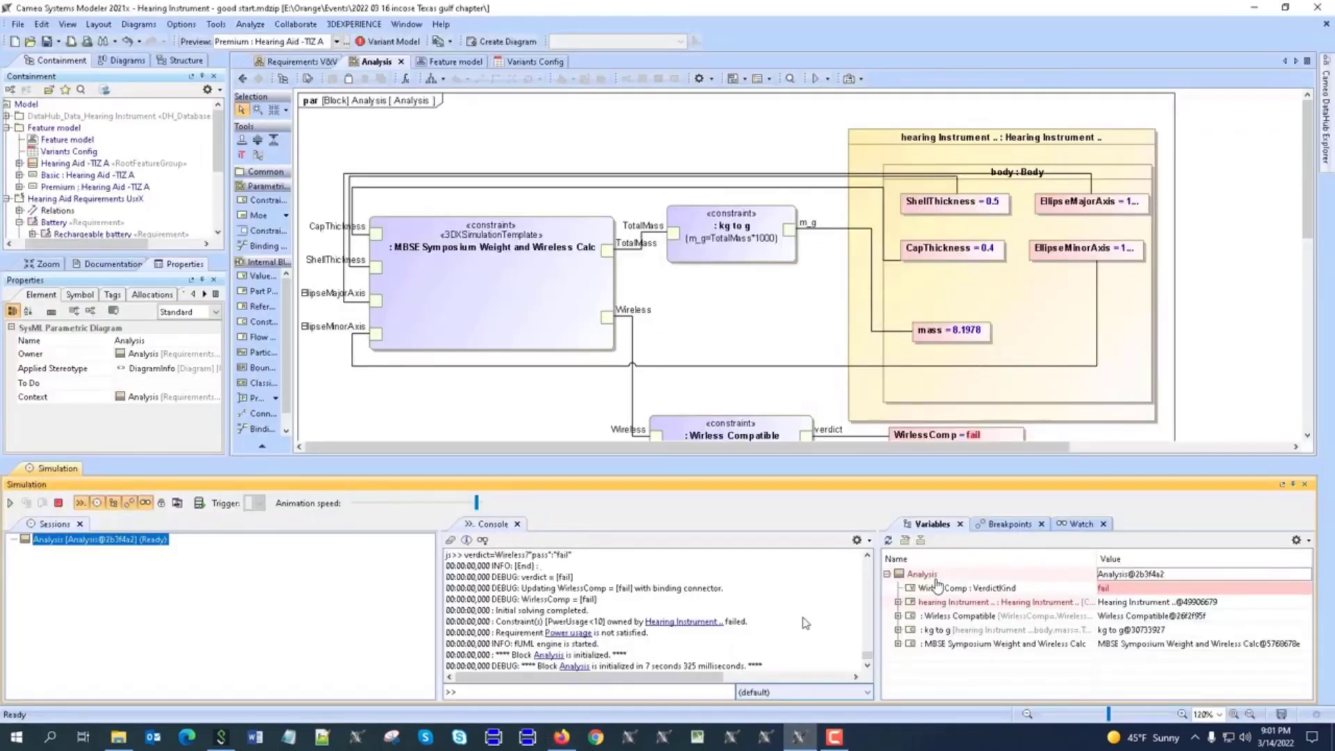
left_click(897, 603)
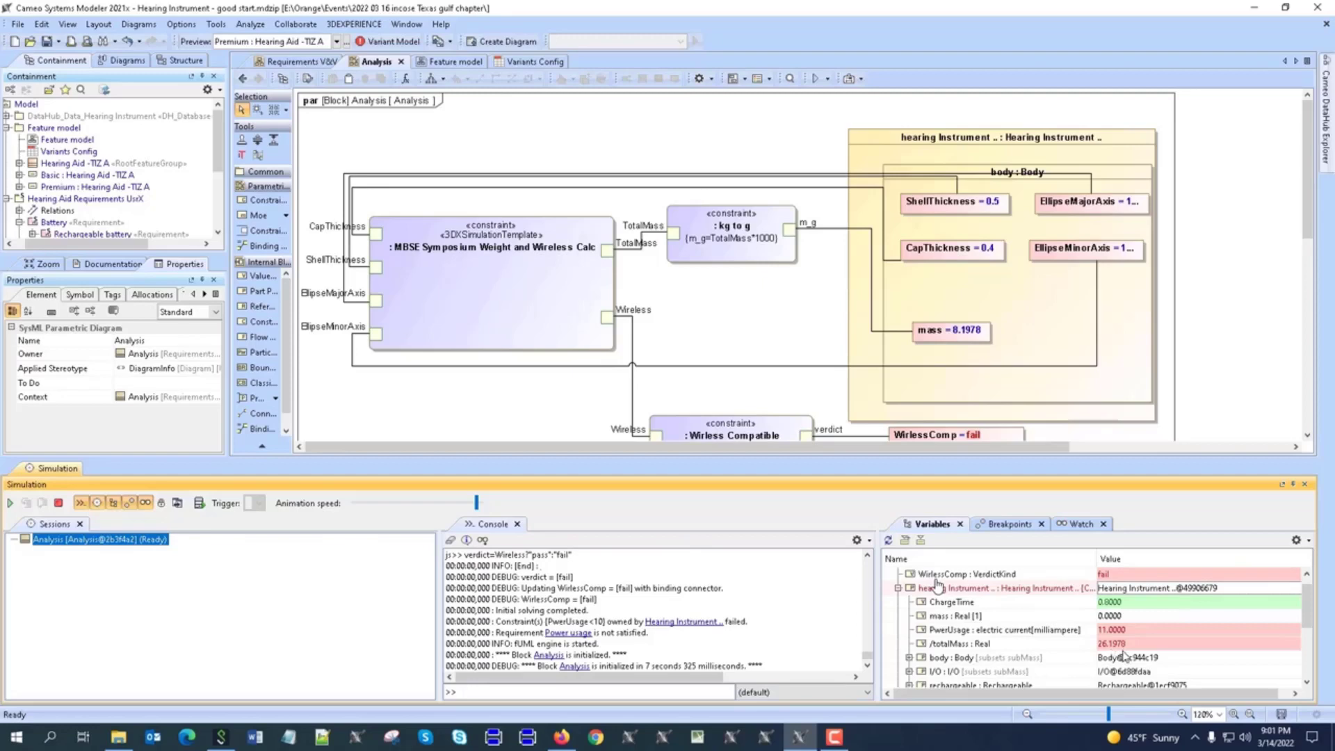
mouse_move(1112, 650)
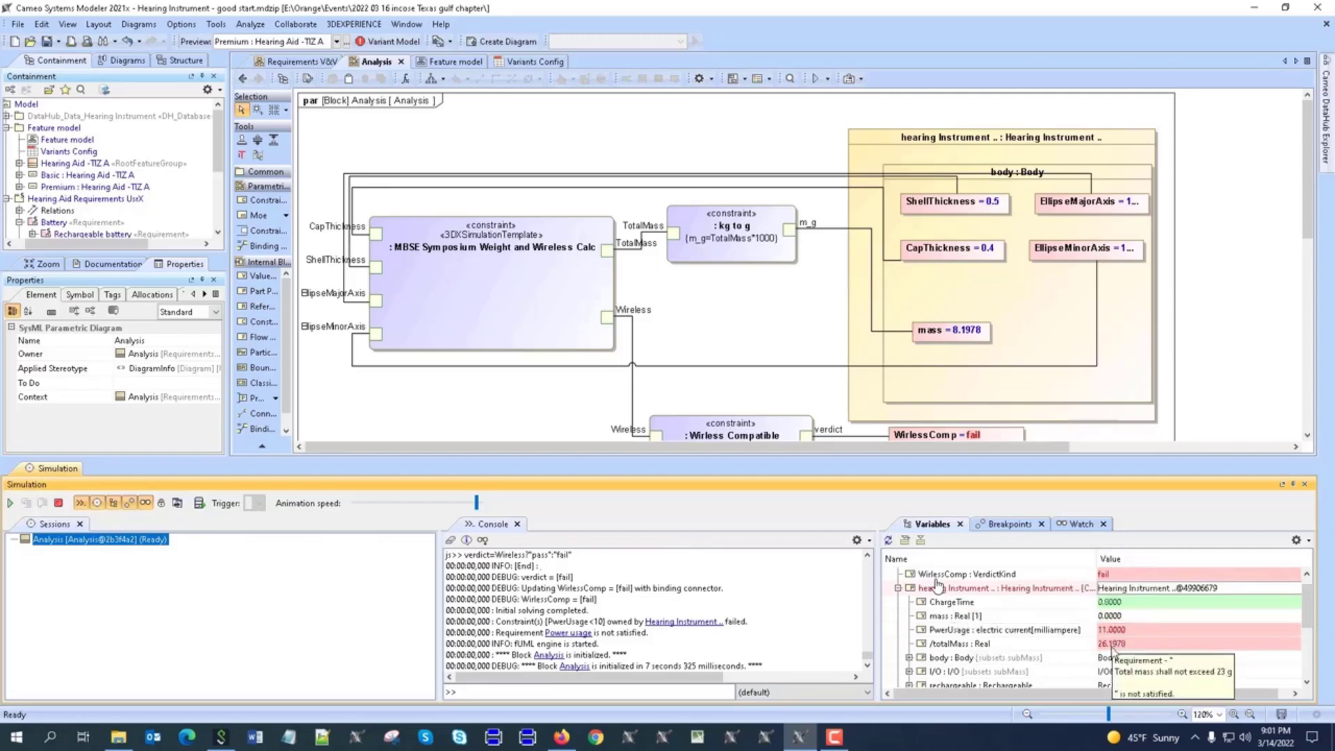
scroll(1114, 652, "down", 5)
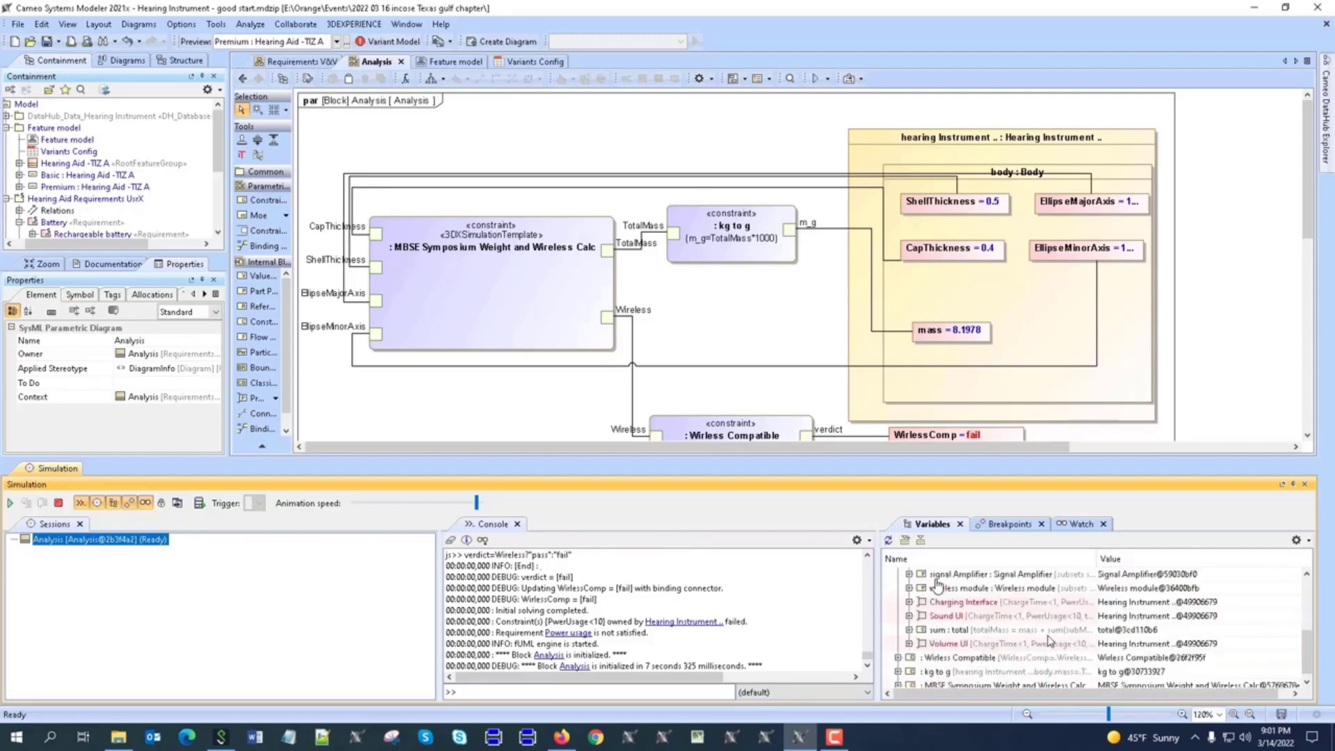
left_click(898, 681)
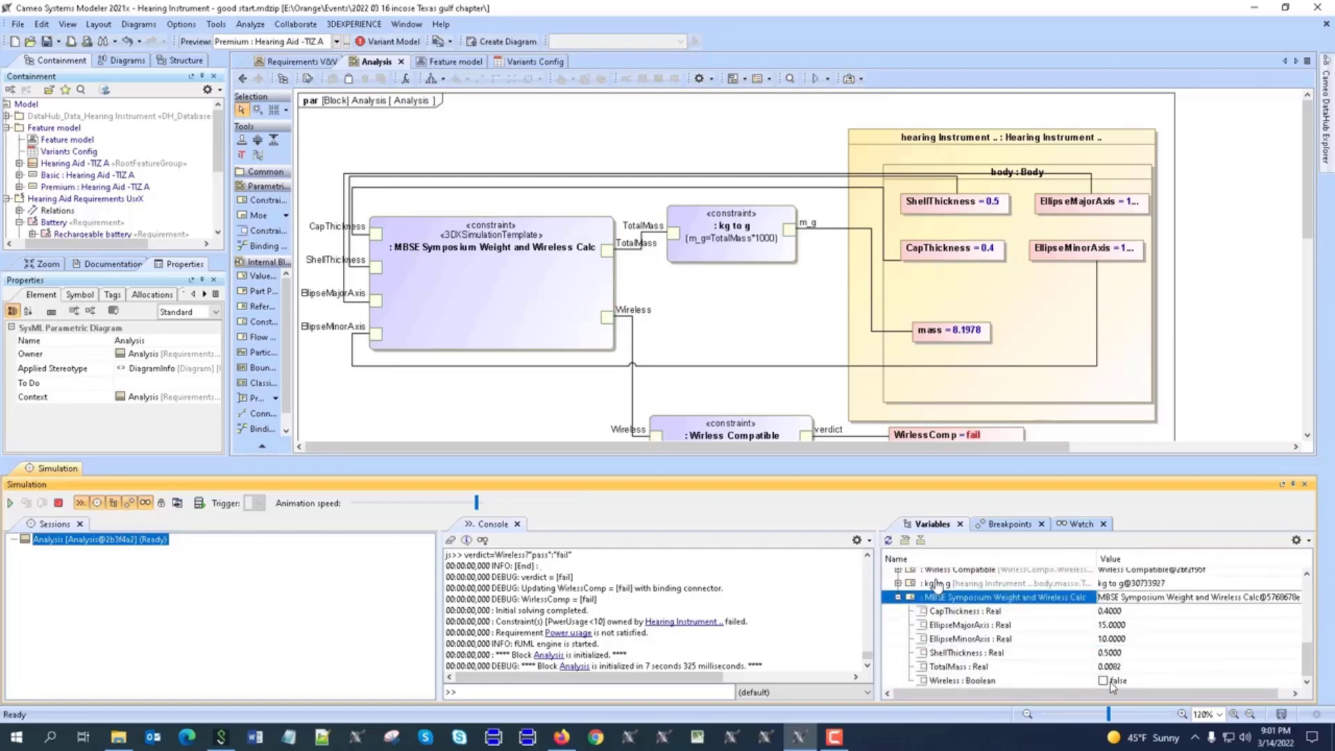
scroll(1121, 637, "up", 3)
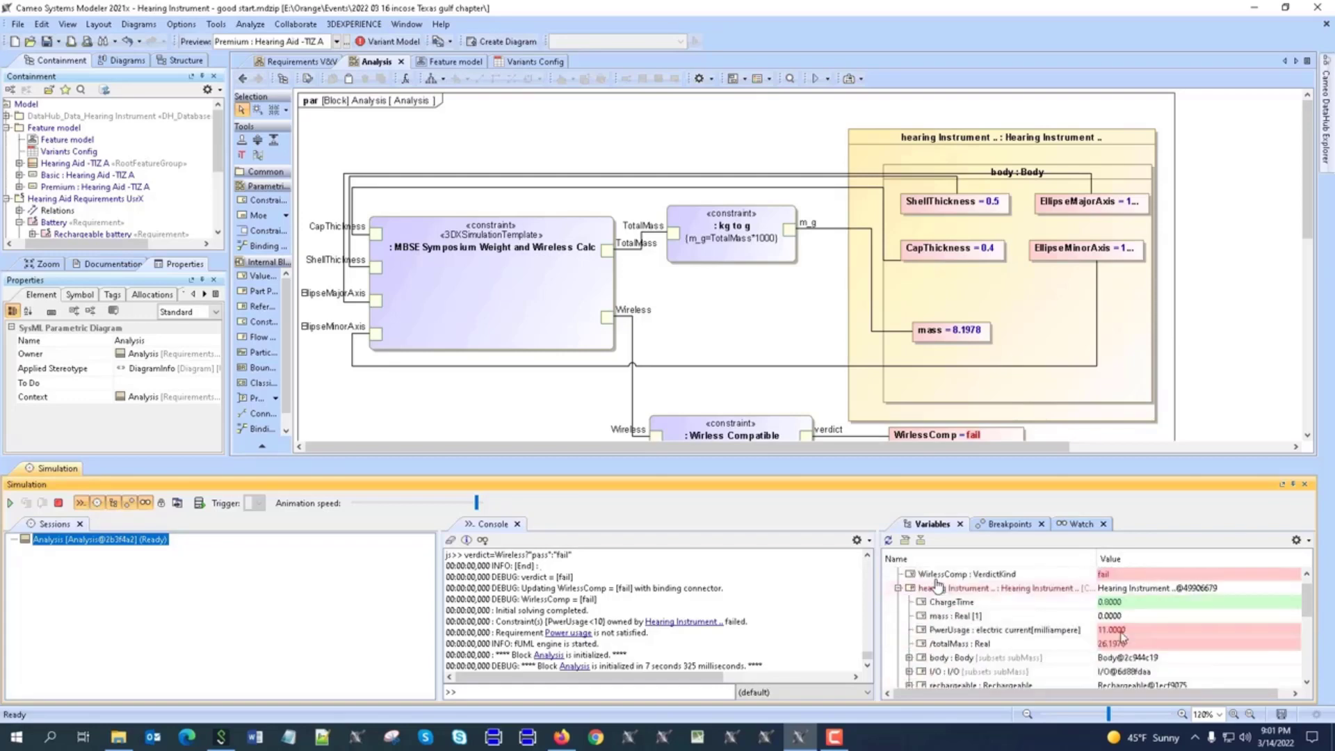
scroll(1113, 576, "down", 5)
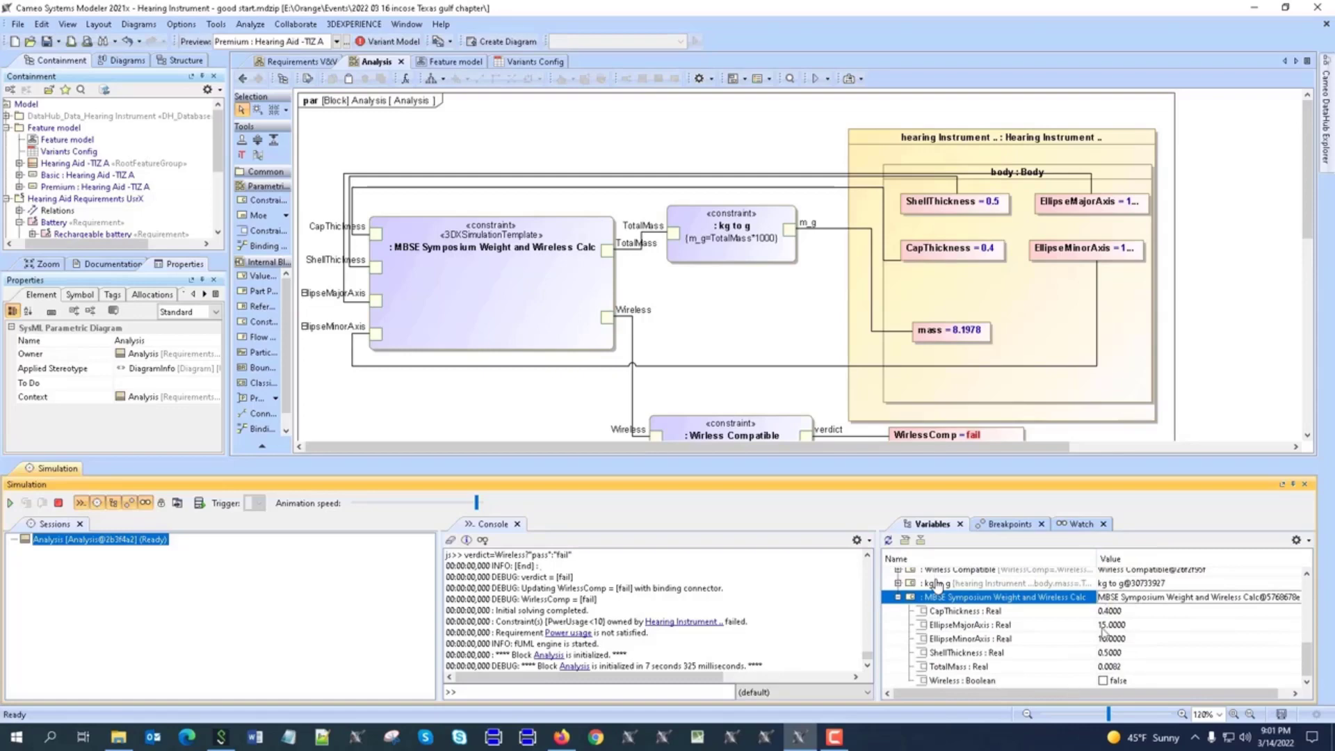
left_click(1116, 626)
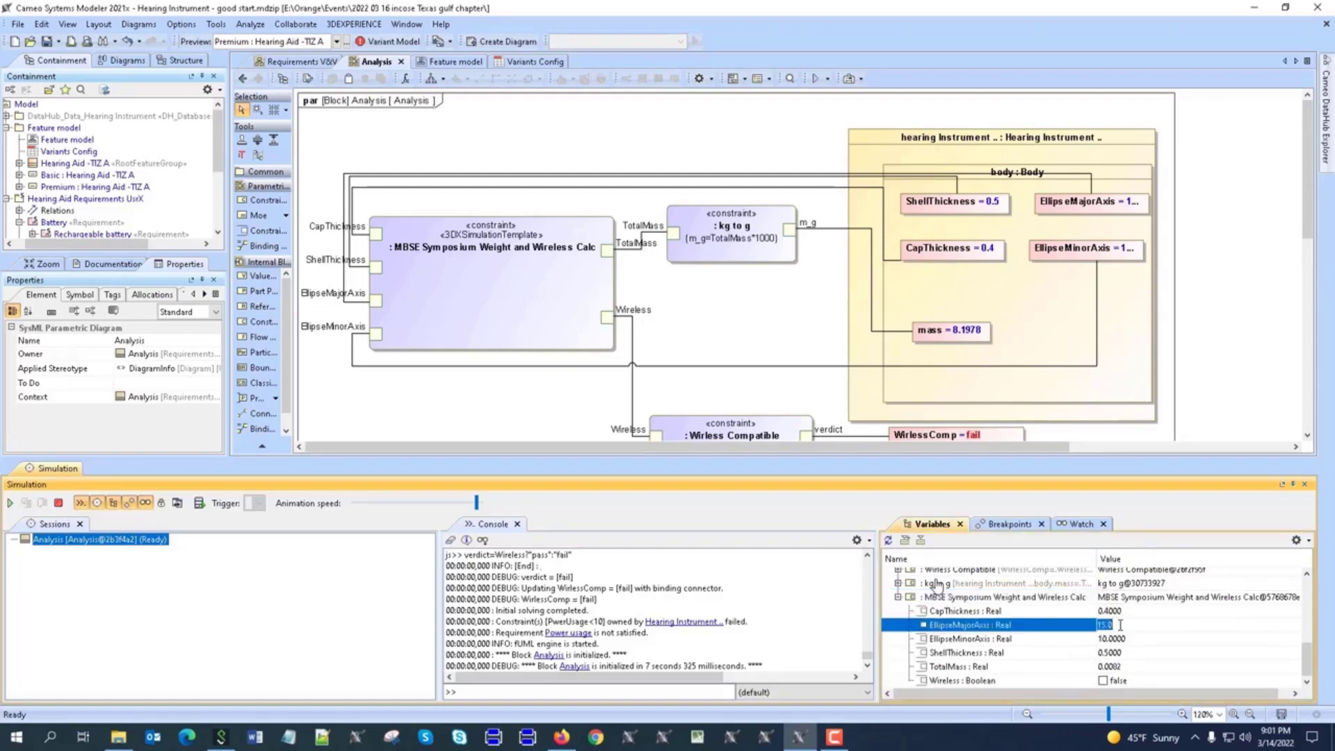
type("16")
key("Return")
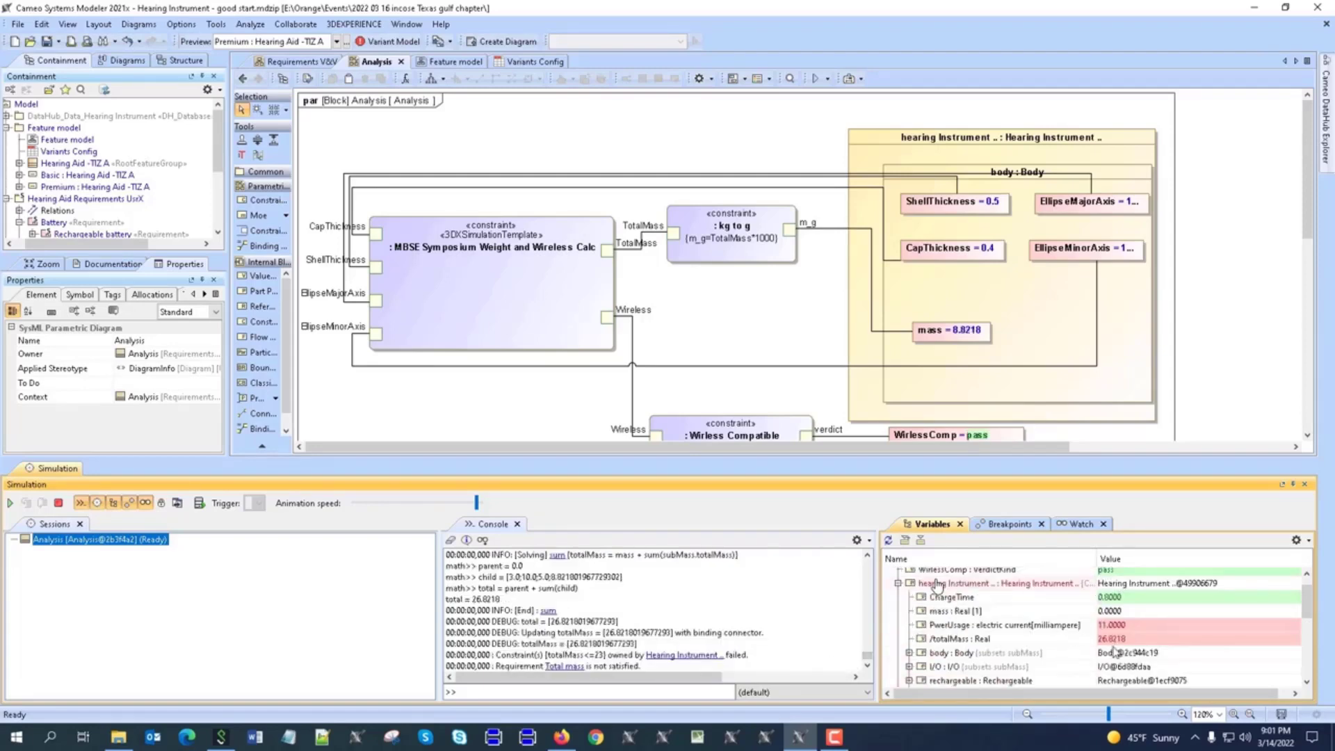
Step: Save totalMass 26.8218 as the default value and open the Requirements table, where Total mass fails
right_click(1038, 642)
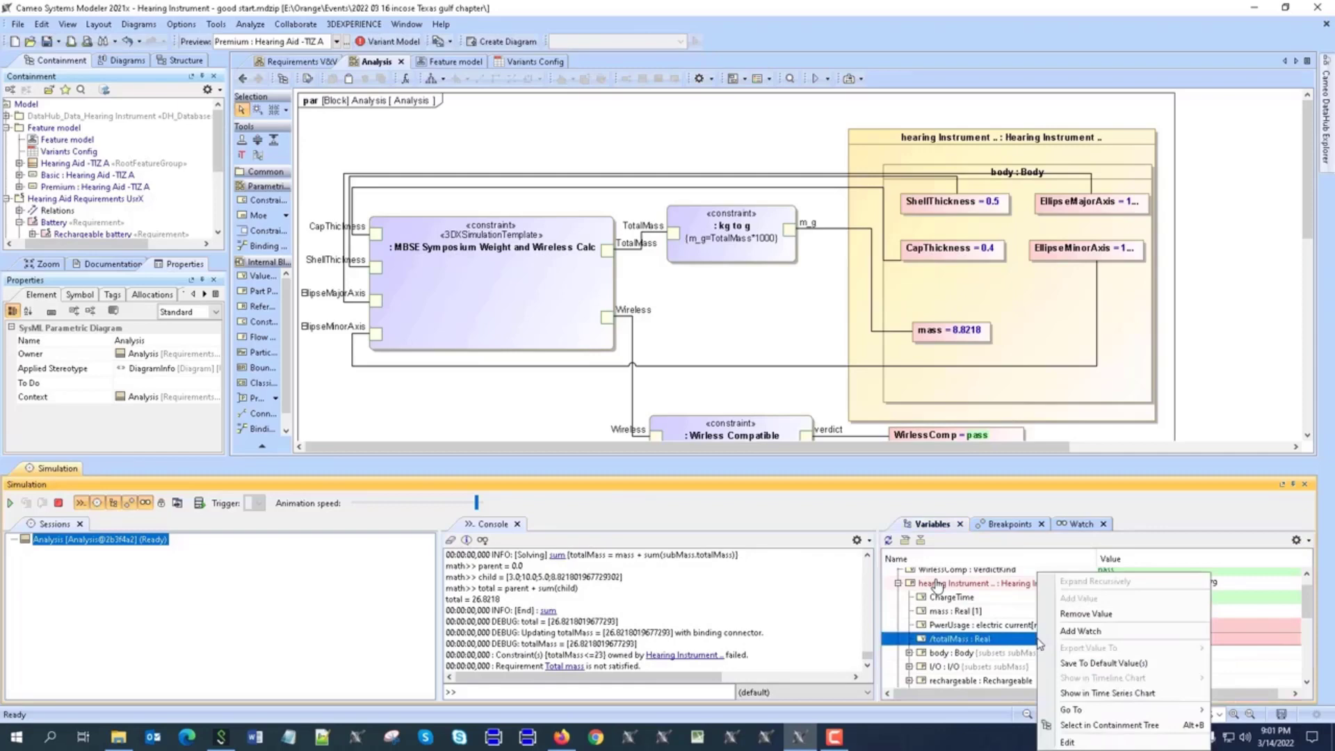
left_click(1125, 666)
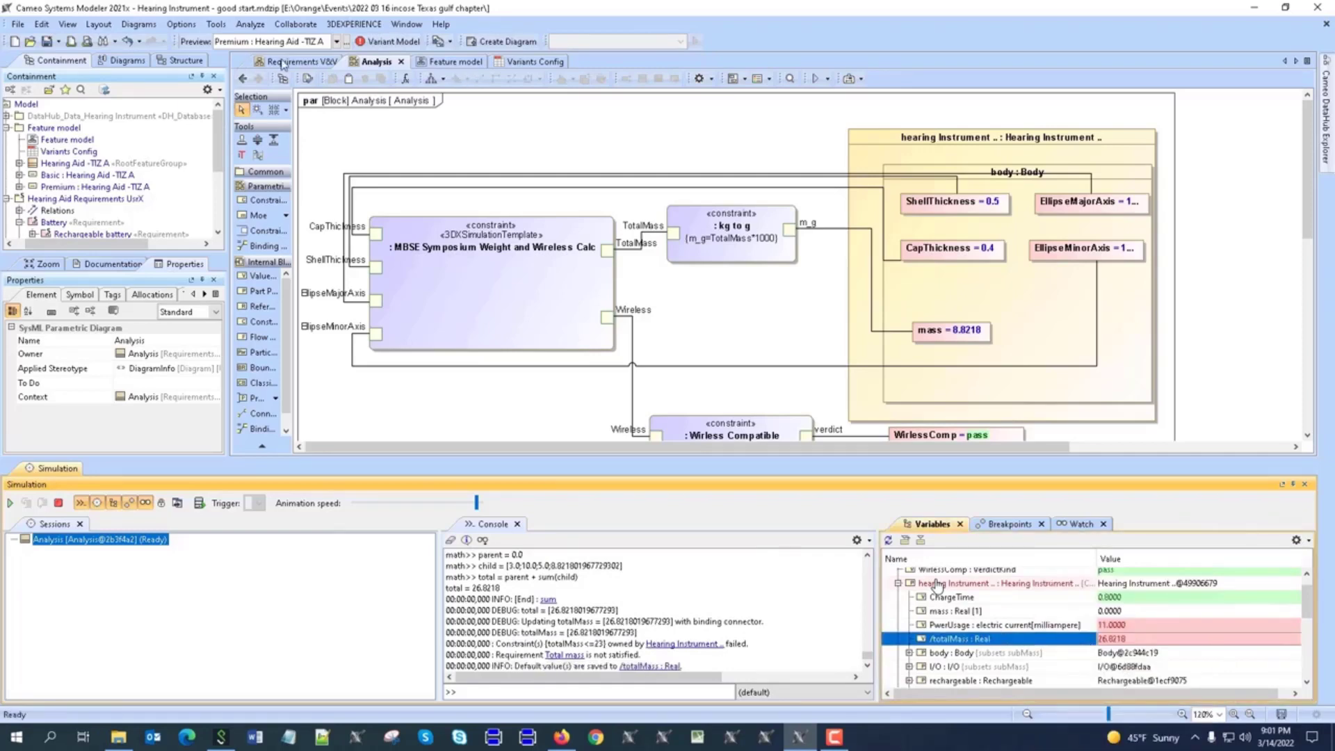
left_click(242, 78)
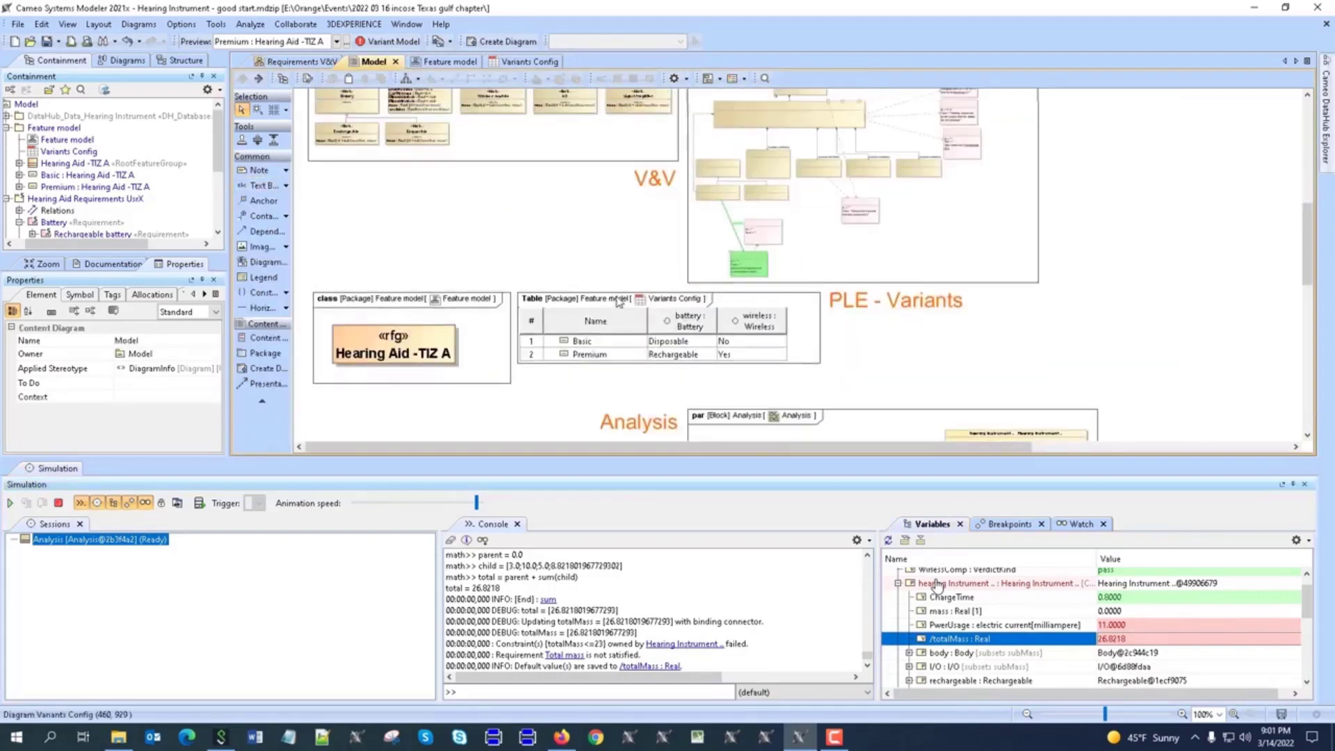
scroll(619, 302, "up", 10)
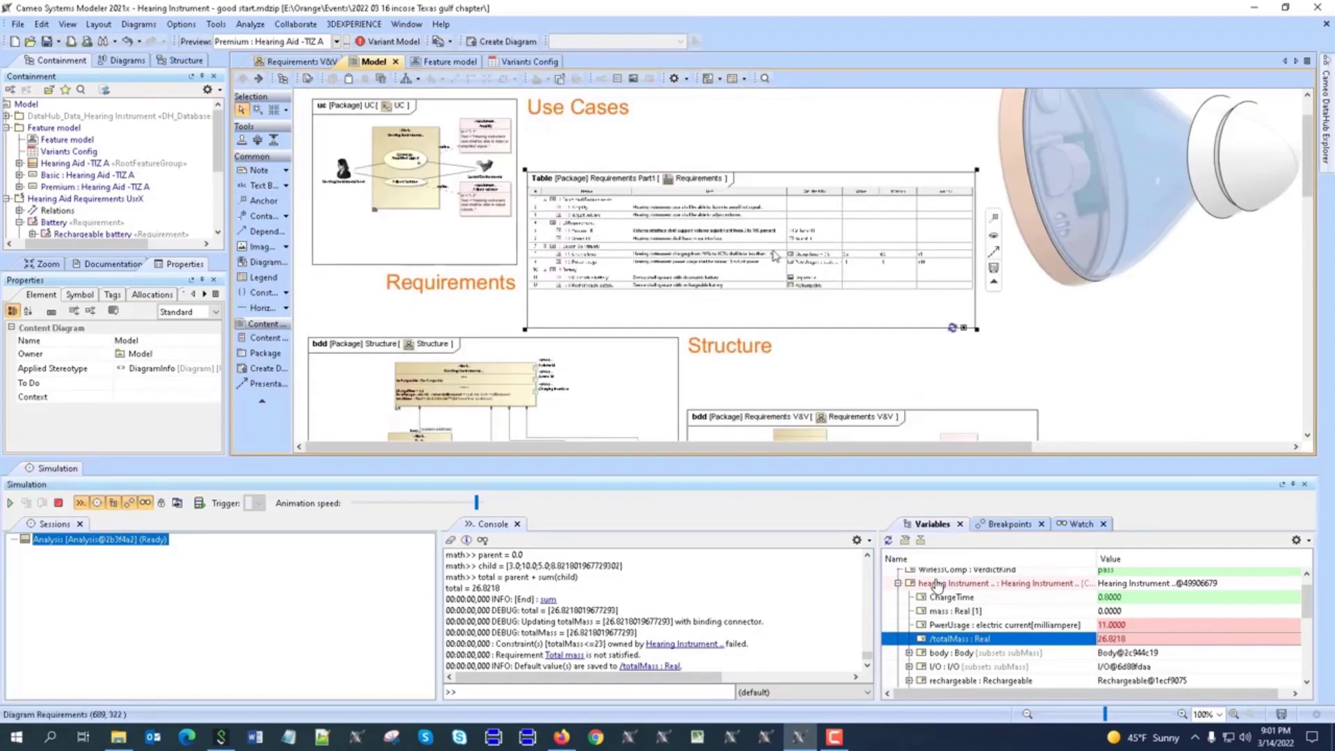
double_click(776, 256)
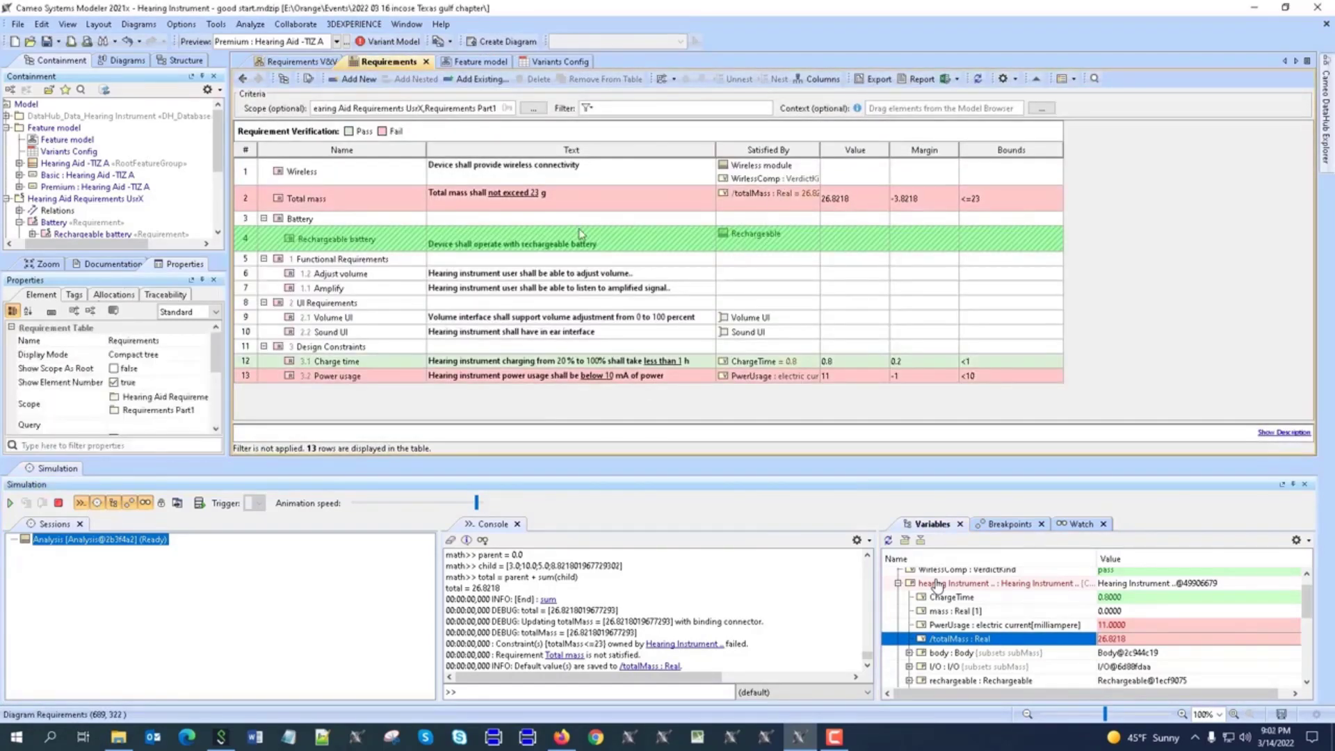
key("alt+Tab")
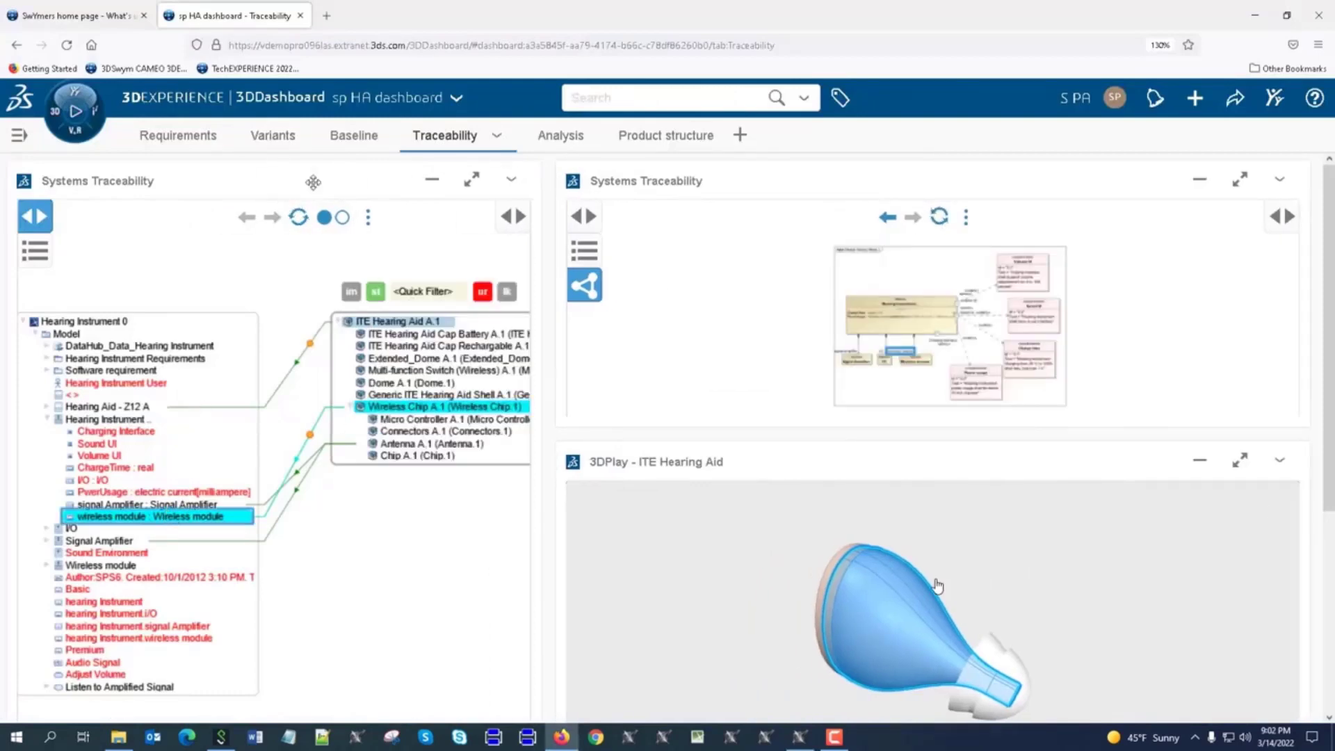
Step: Enable Cross Highlight in Systems Traceability, then trace Wireless Chip A.1 and the wireless module on the 3D model
left_click(368, 217)
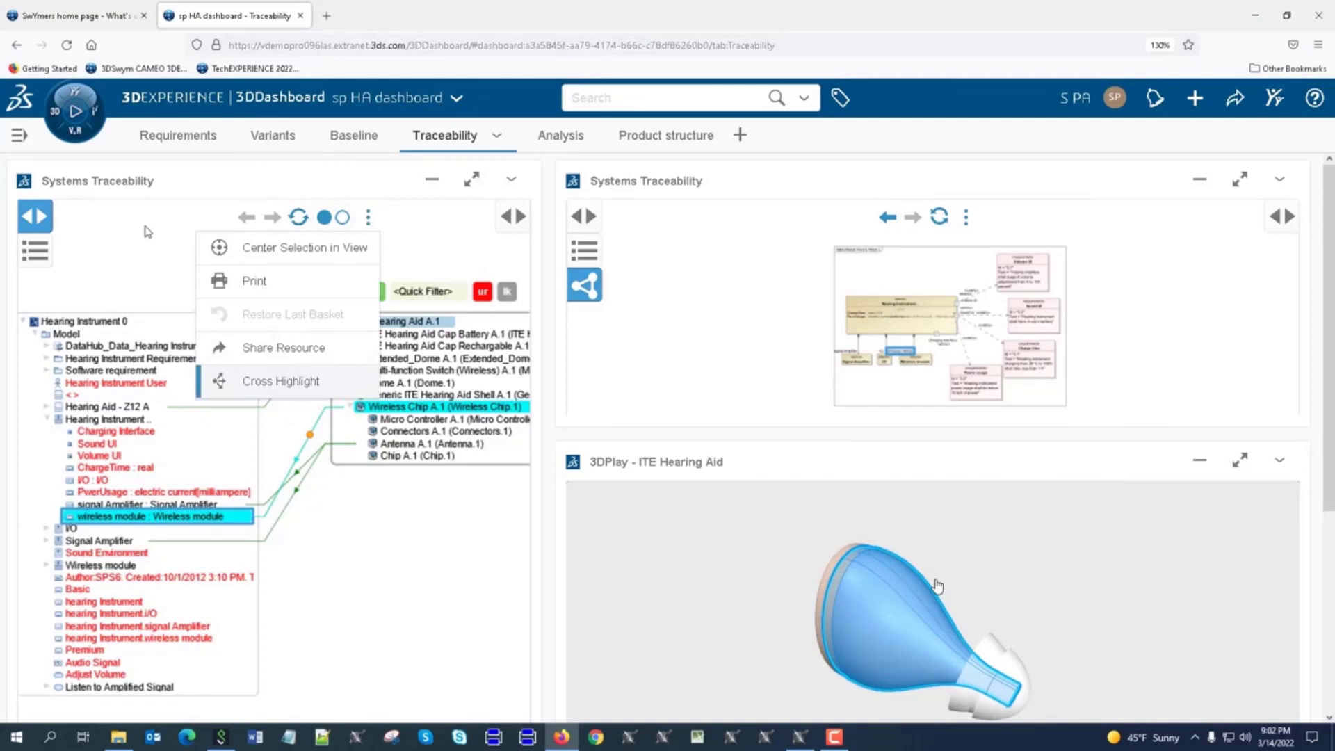
left_click(336, 380)
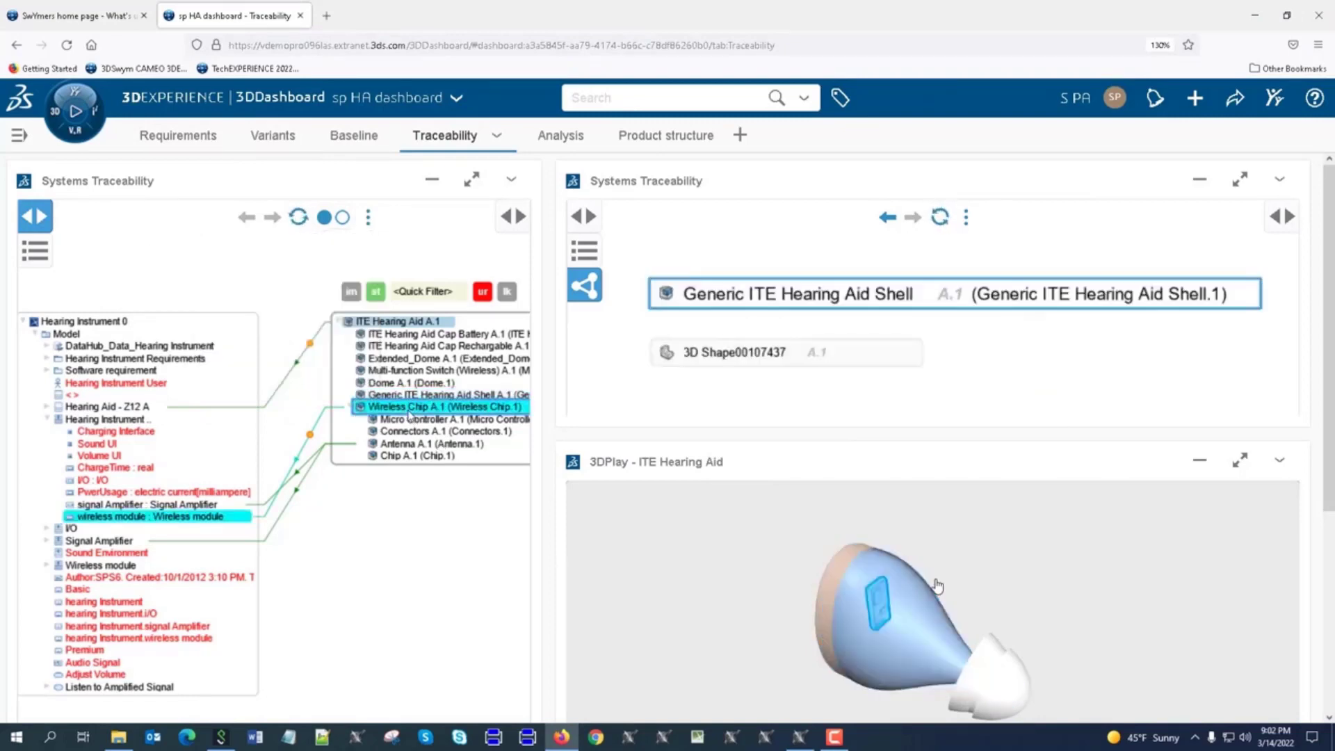
left_click(410, 410)
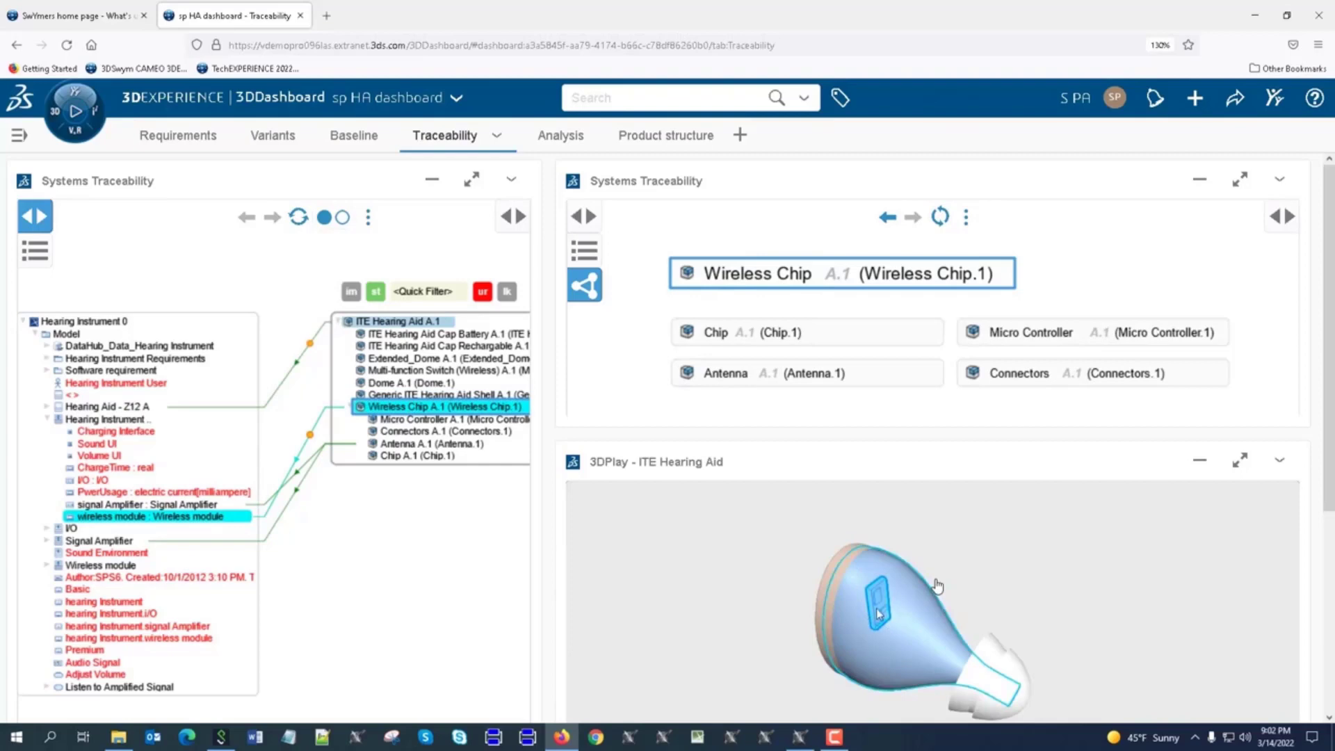
left_click(206, 523)
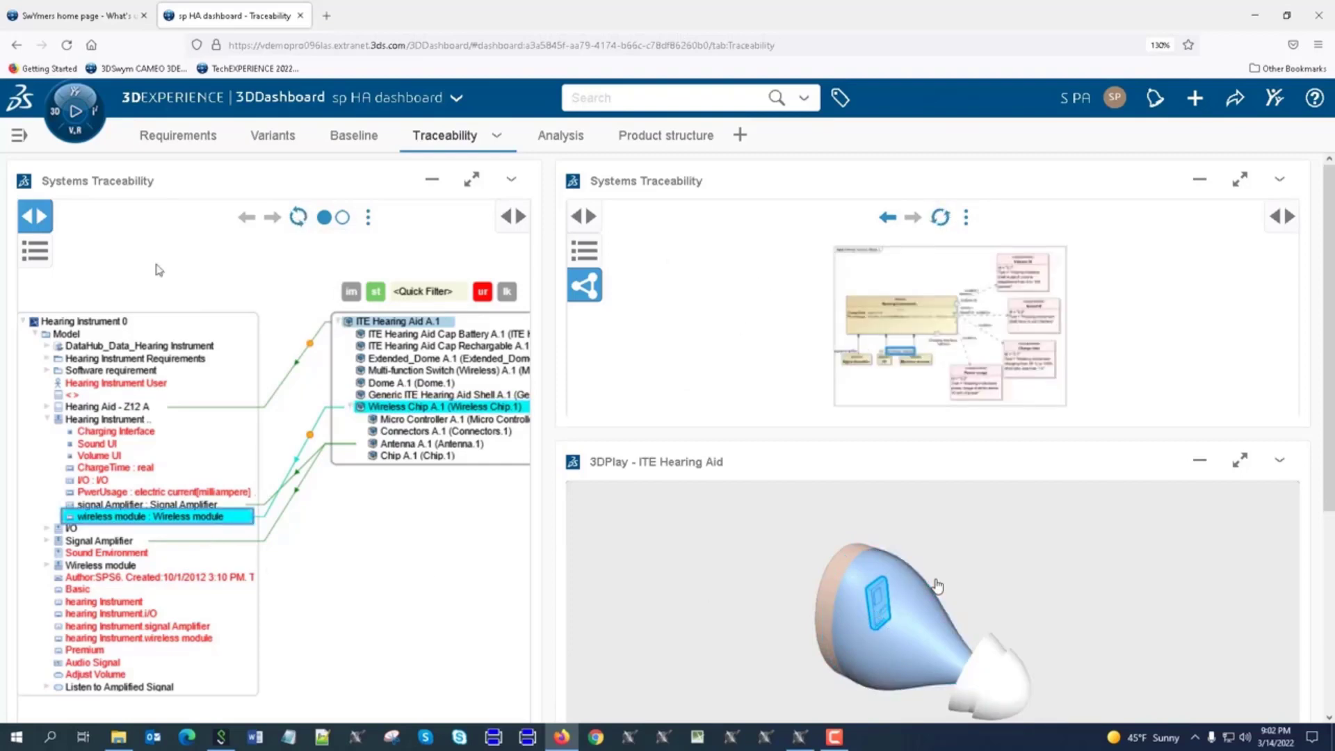